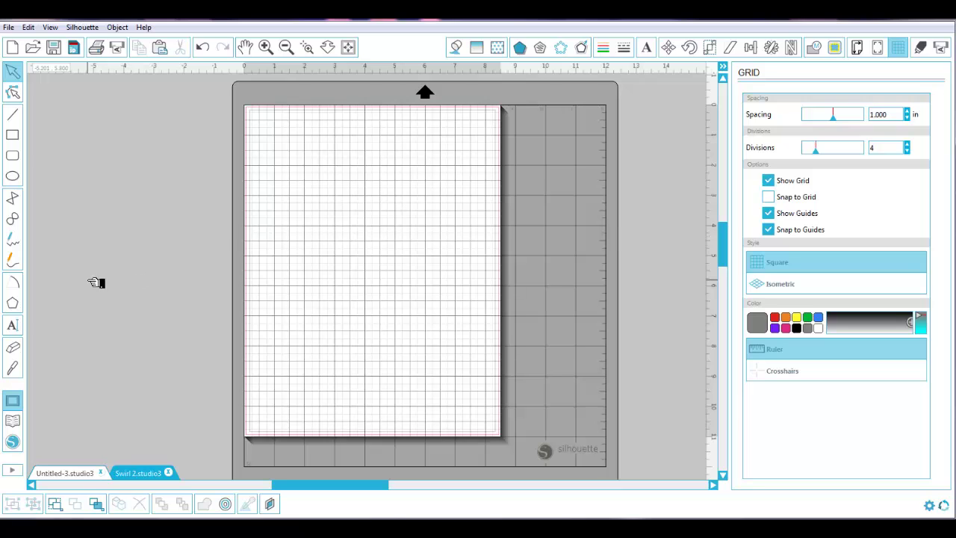
Draw a 90° arc with a radius of about 1.98 in near the page's upper-left corner and hide the grid.
left_click(16, 284)
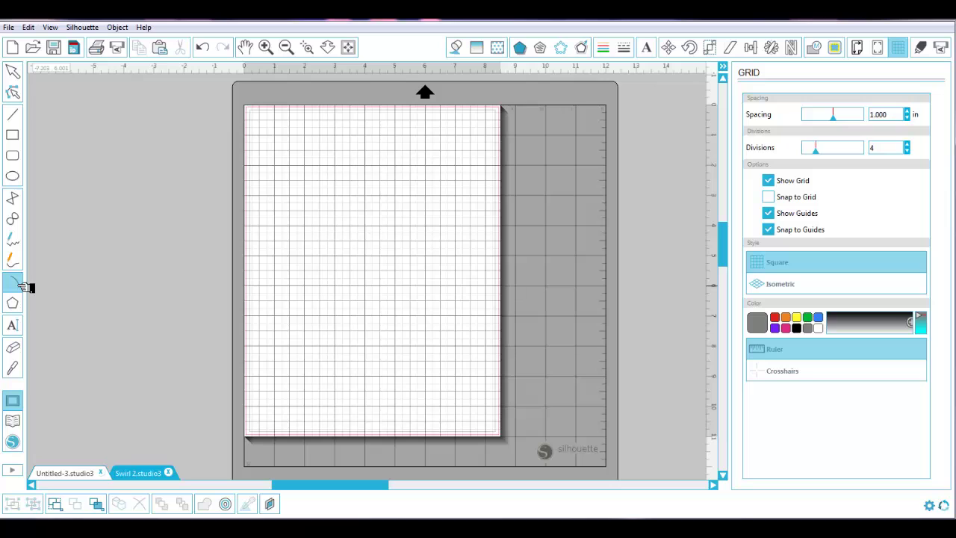
left_click(304, 195)
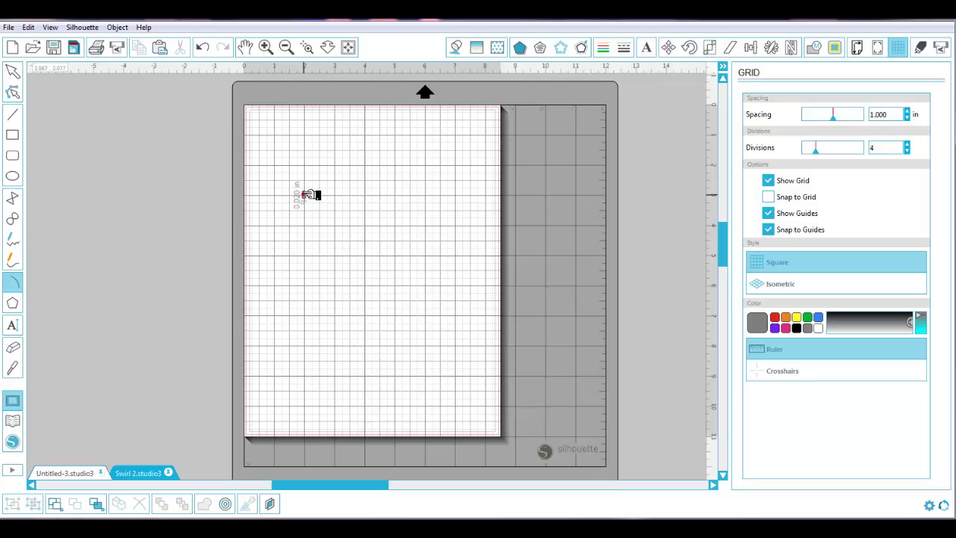
left_click_drag(304, 195, 305, 137)
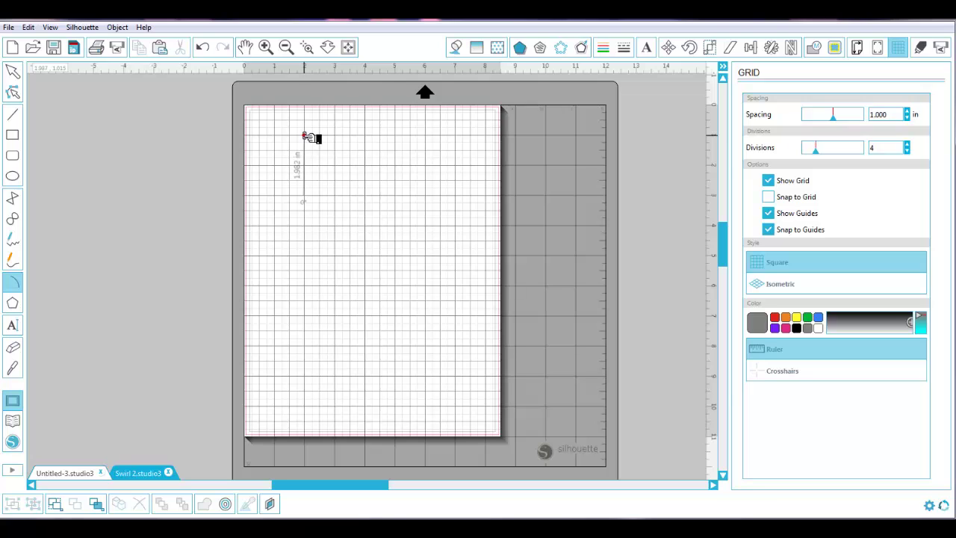
left_click_drag(312, 137, 312, 137)
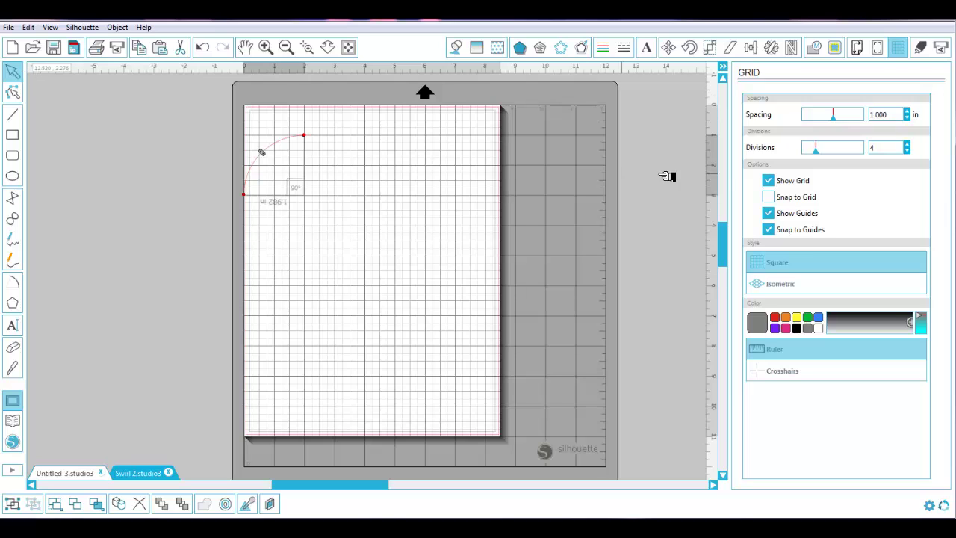
left_click(769, 181)
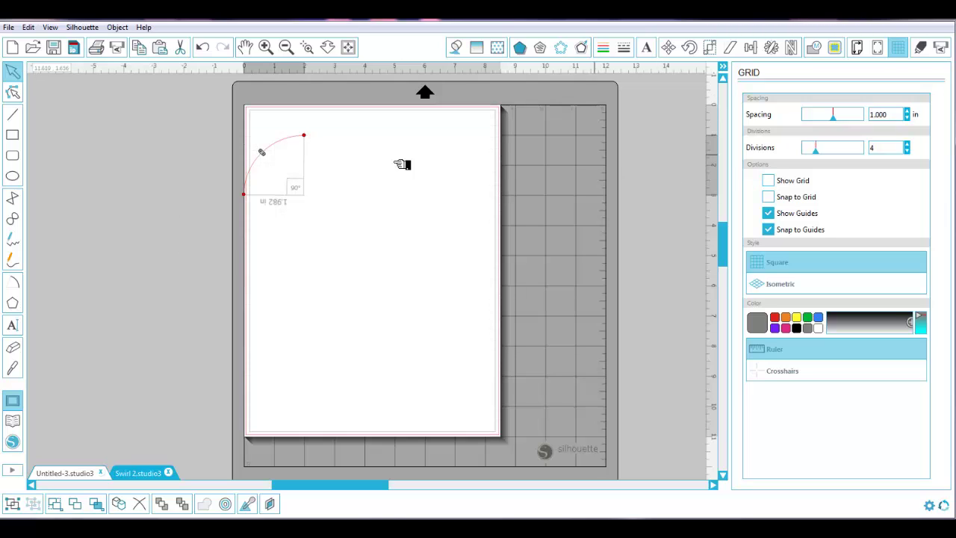
Move the arc inward from the page's left edge and convert it to a path.
left_click_drag(289, 141, 334, 147)
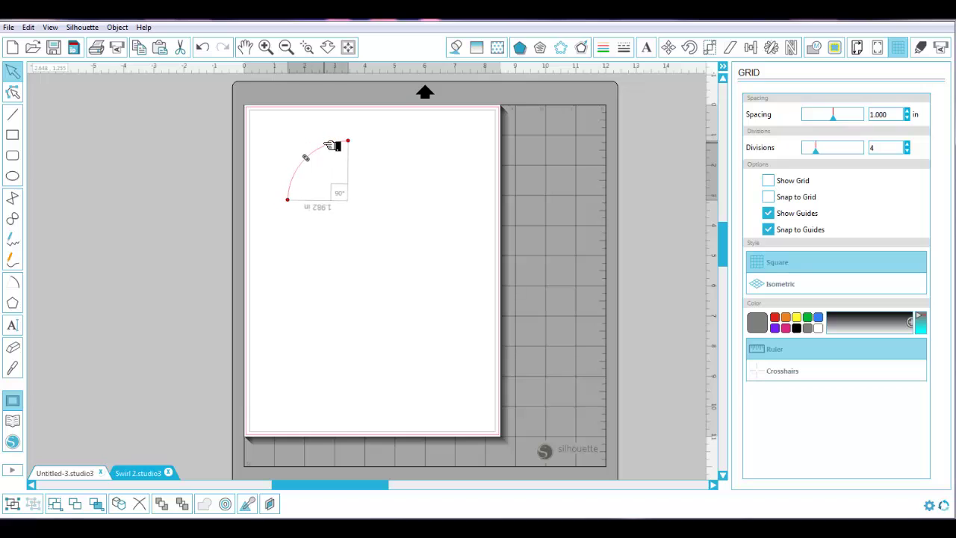
right_click(332, 146)
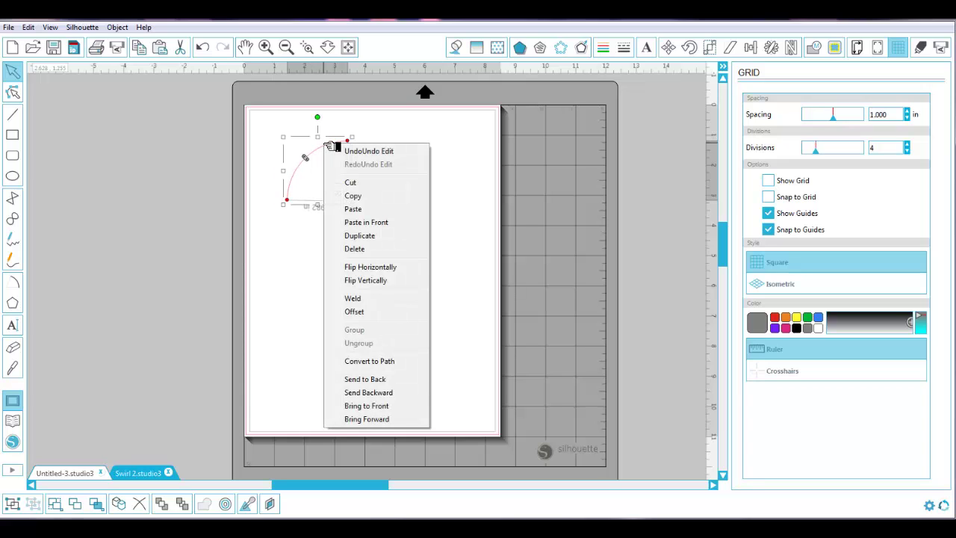
left_click(396, 361)
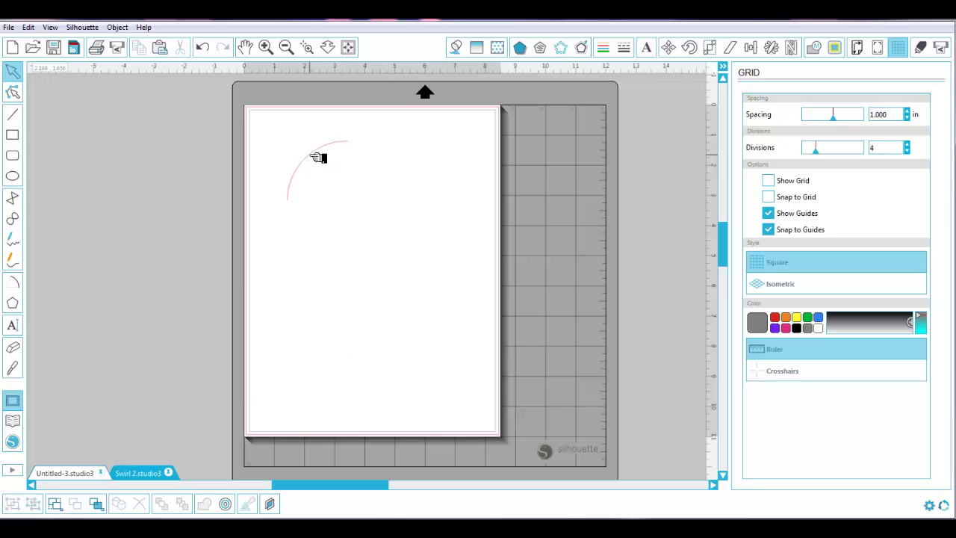
left_click_drag(318, 158, 316, 169)
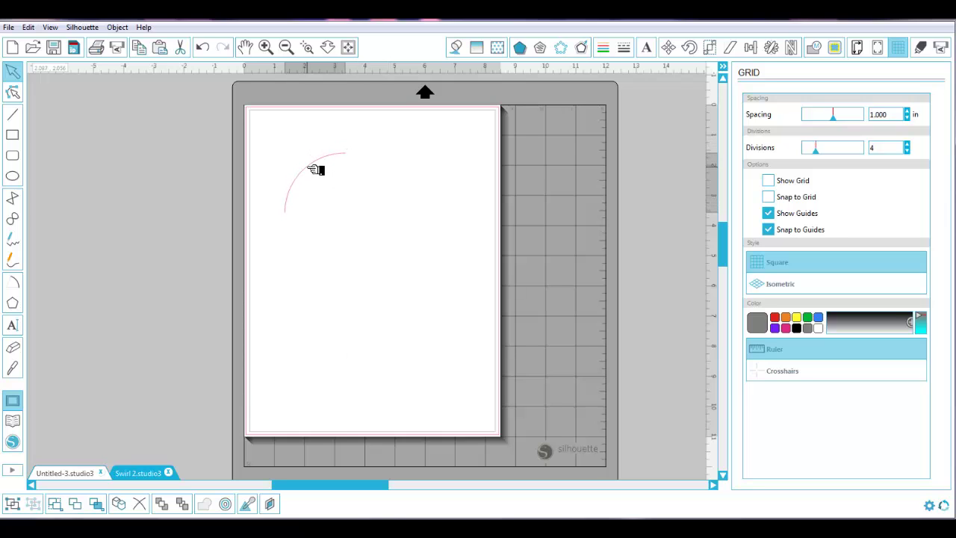
key("Escape")
left_click(316, 170)
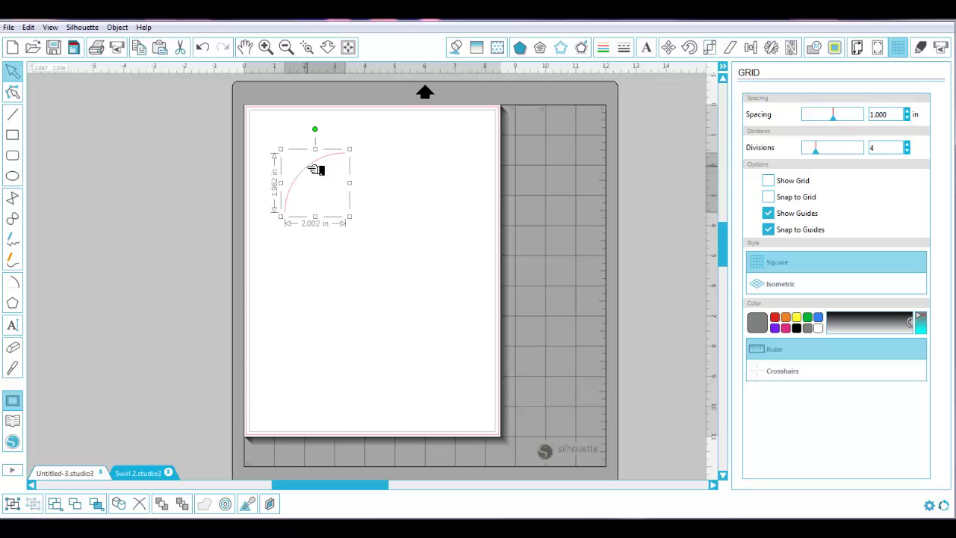
left_click_drag(316, 170, 309, 165)
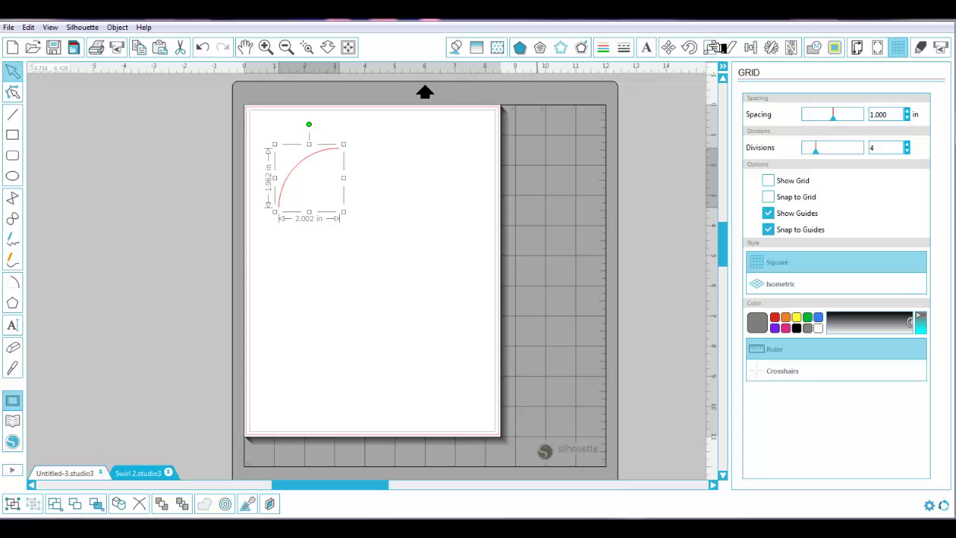
Create five progressively smaller copies of the arc in place, scaling each one to 75% of the previous arc.
left_click(711, 47)
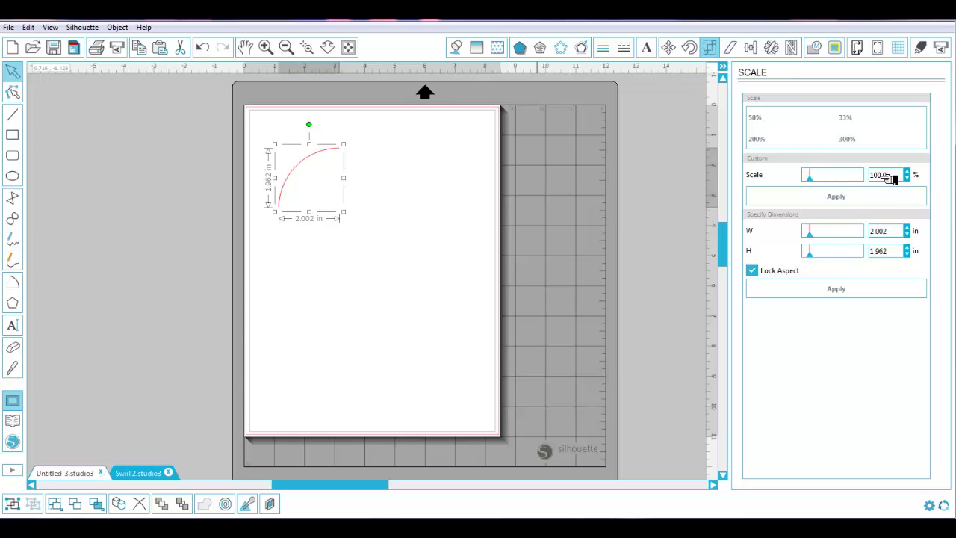
left_click_drag(889, 177, 875, 178)
key("Return")
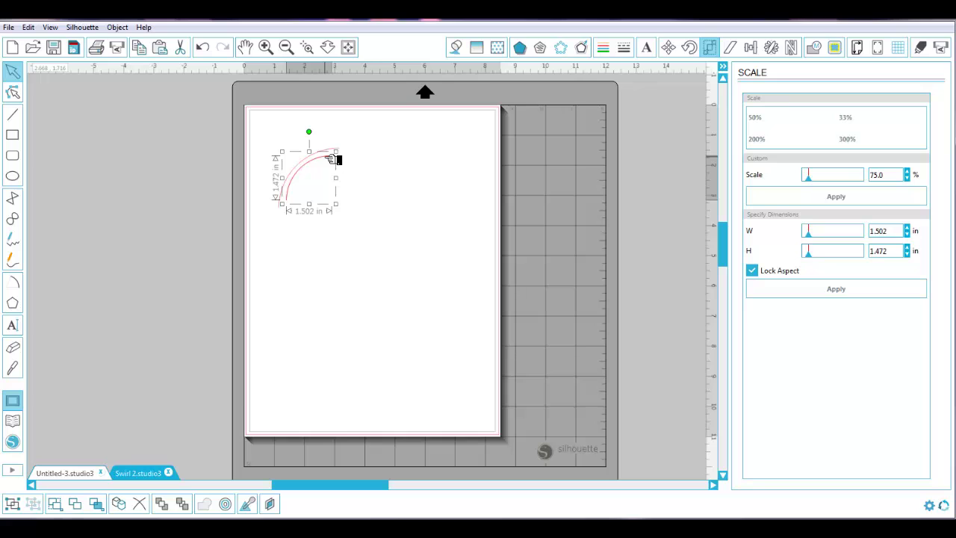
left_click(837, 198)
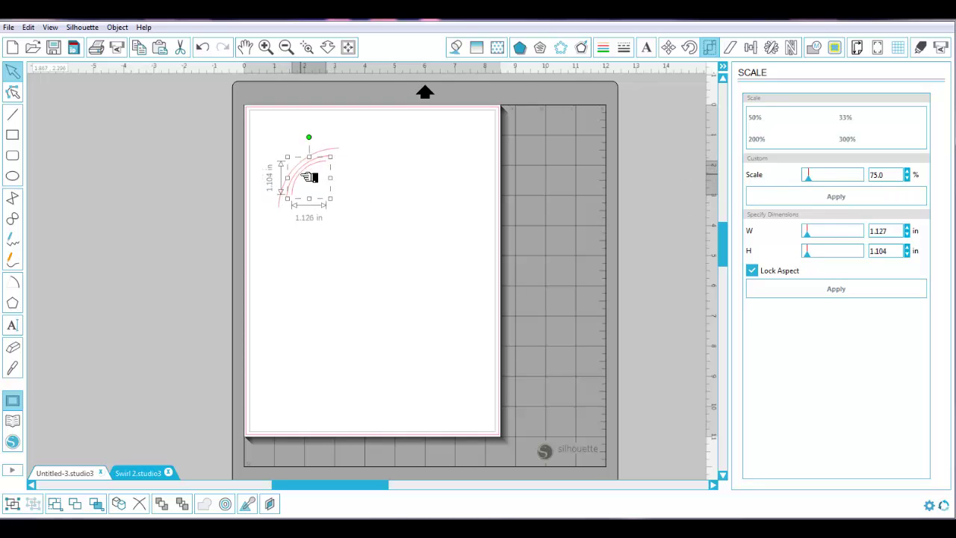
left_click(807, 197)
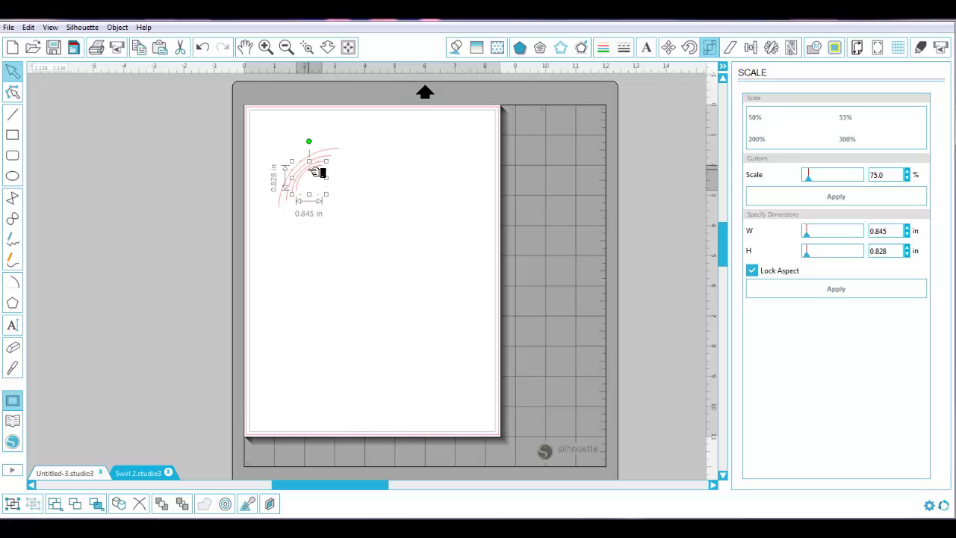
left_click(780, 196)
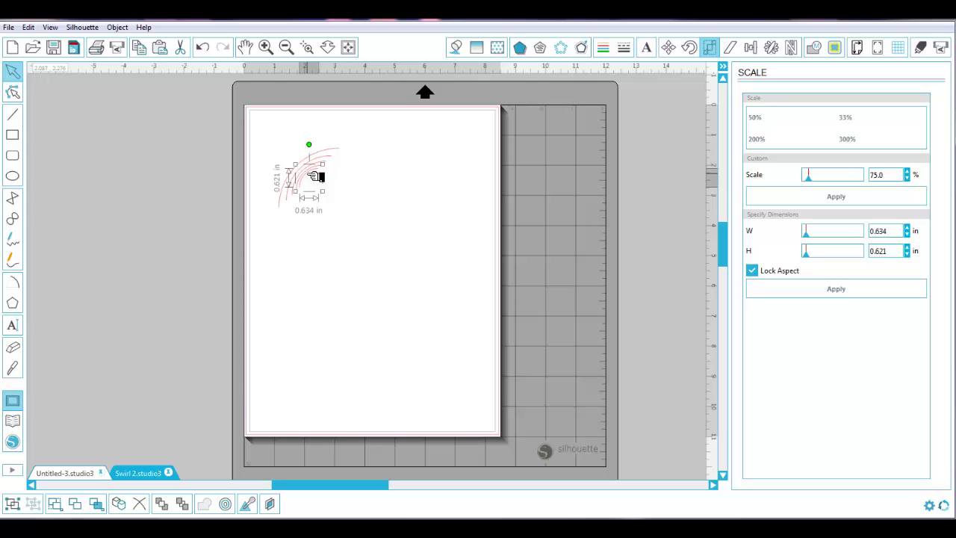
left_click(867, 195)
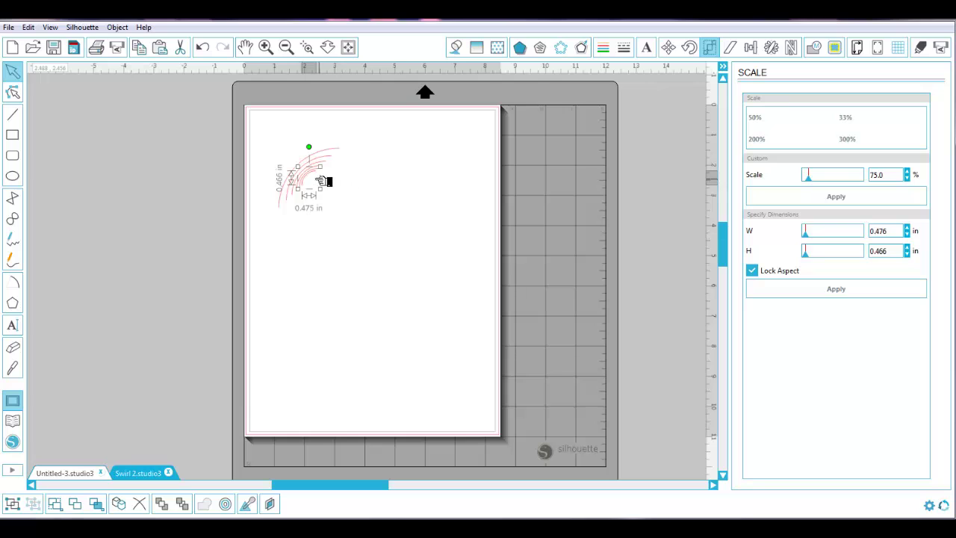
Move the smallest arc clear of the nested arcs, then rotate the next larger one 90° clockwise and join it to that arc's upper end.
left_click_drag(319, 175, 348, 197)
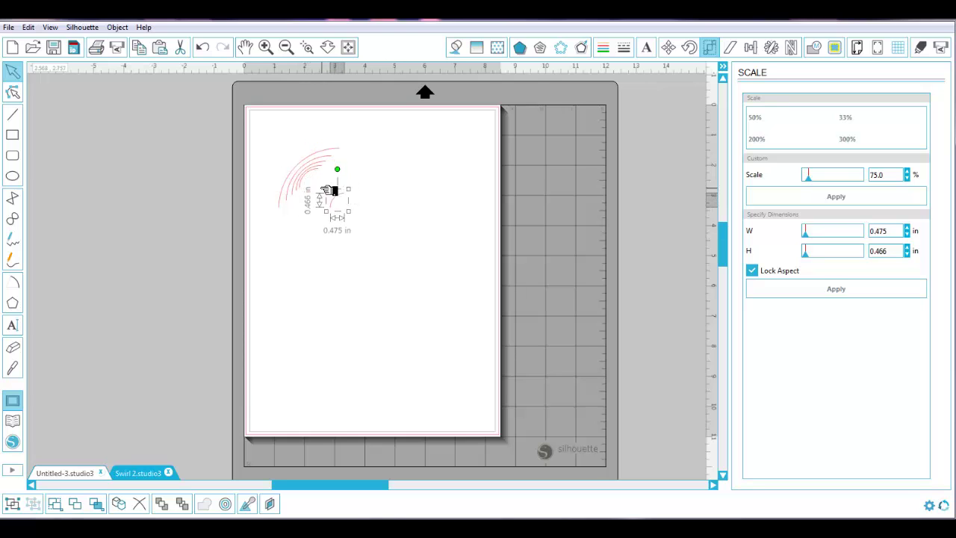
left_click(301, 236)
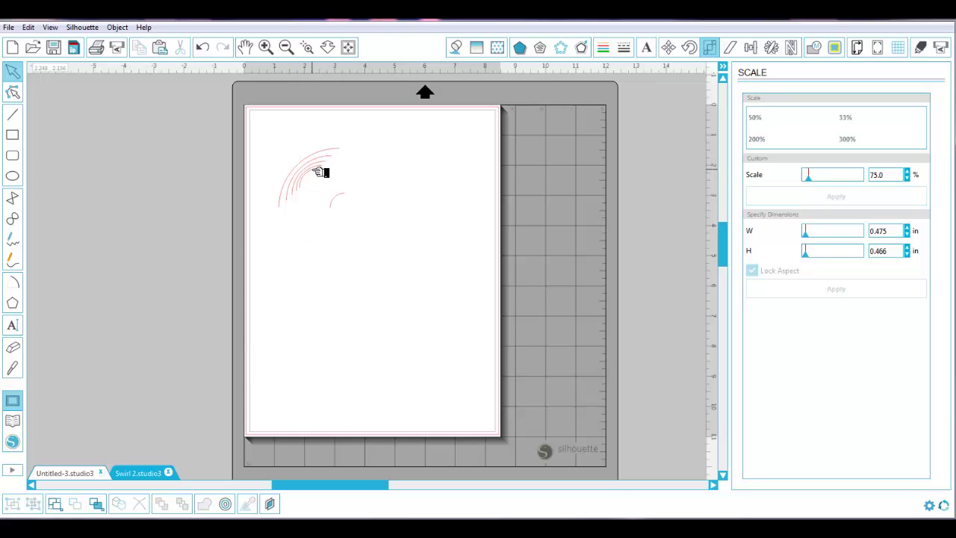
left_click(320, 172)
left_click_drag(320, 172, 405, 164)
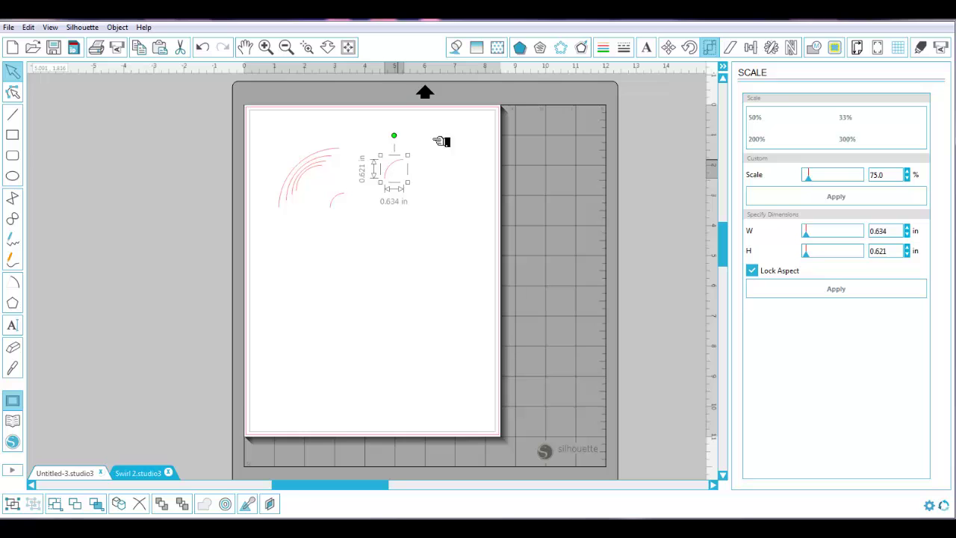
left_click(688, 47)
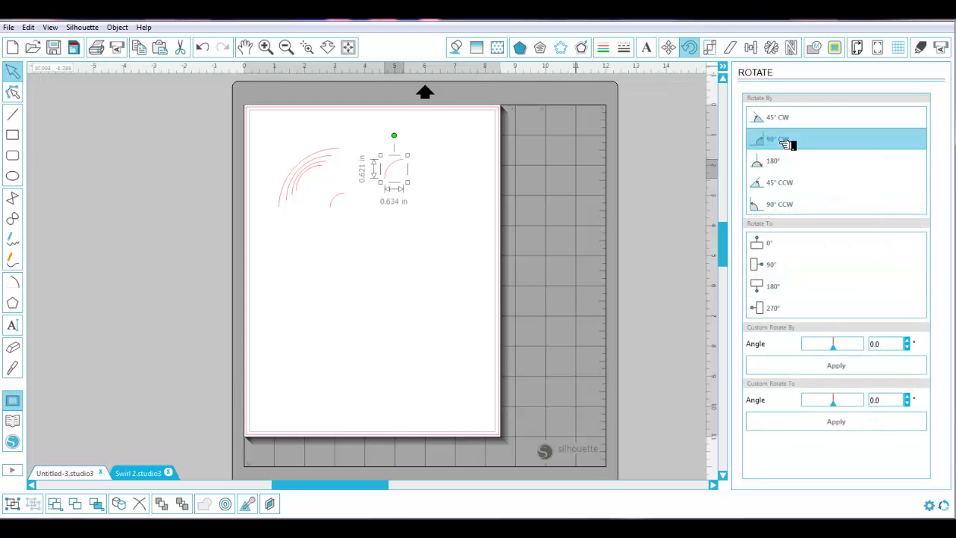
left_click(790, 145)
left_click_drag(401, 177, 365, 203)
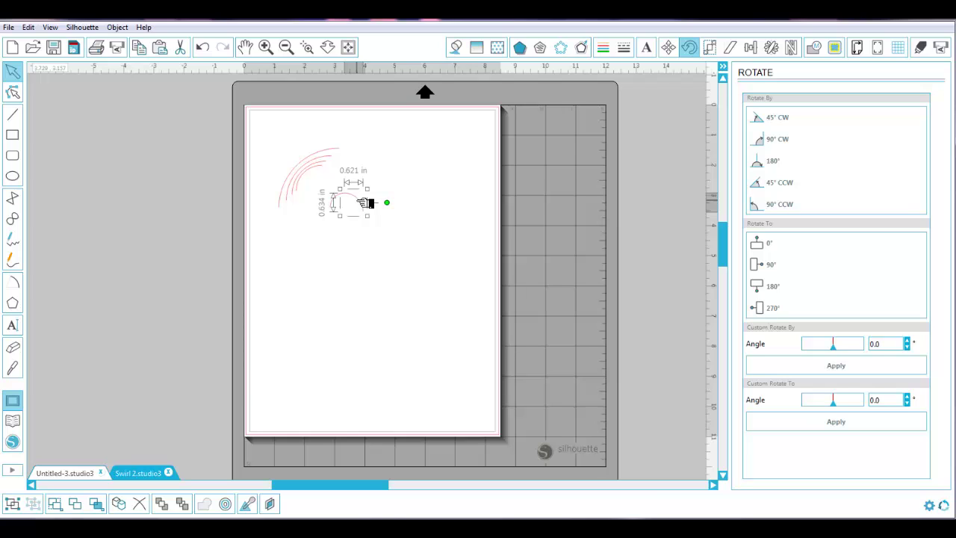
Move the innermost remaining nested arc out to the right of the two joined arcs.
left_click(318, 174)
left_click_drag(317, 173, 386, 185)
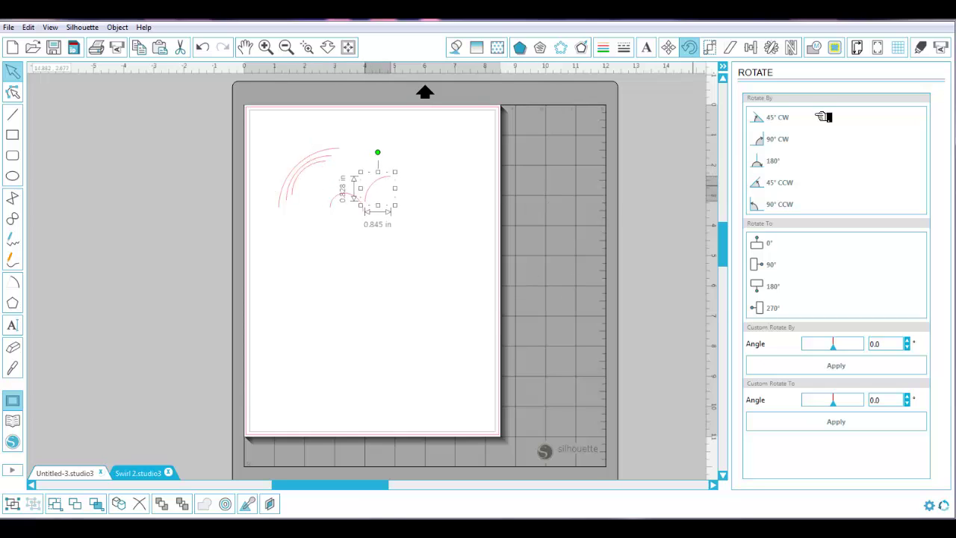
left_click(788, 140)
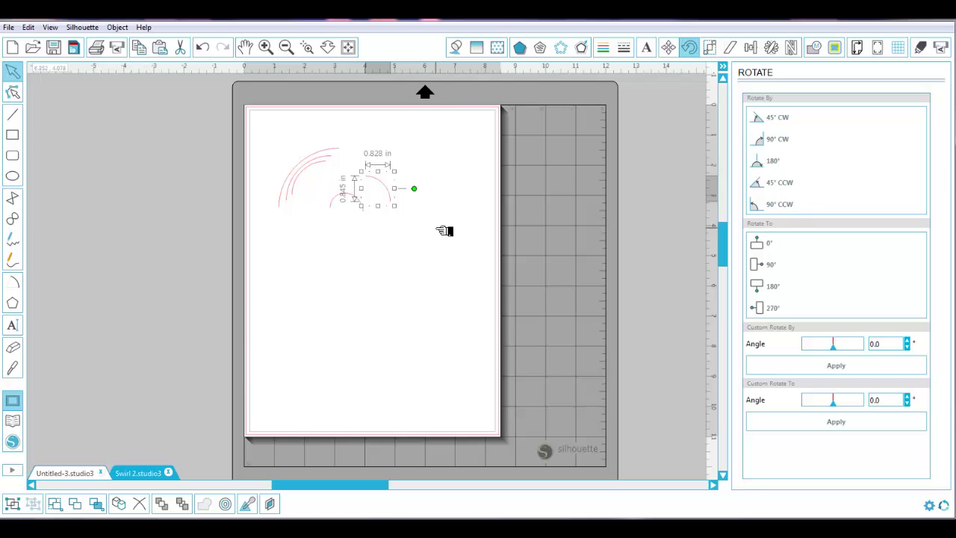
left_click_drag(399, 201, 387, 232)
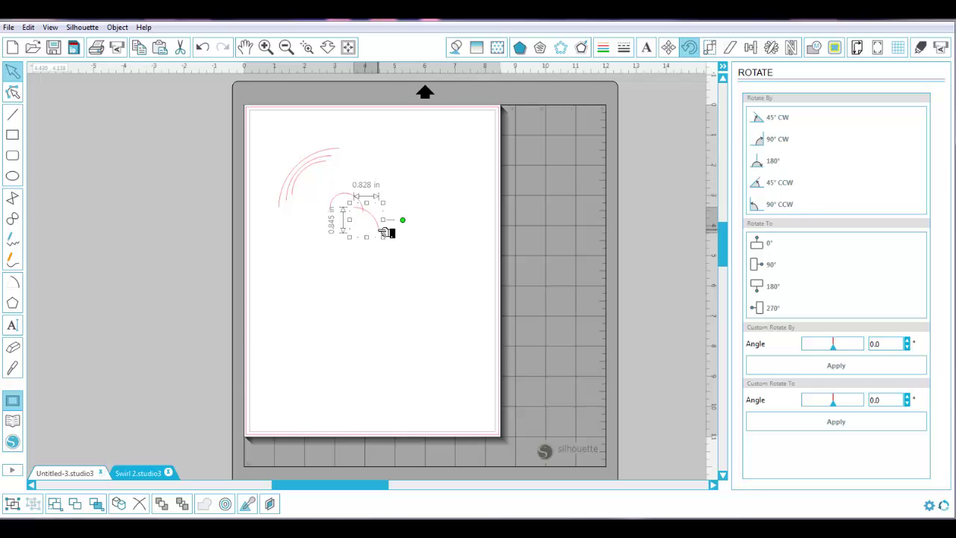
left_click(203, 47)
left_click(202, 48)
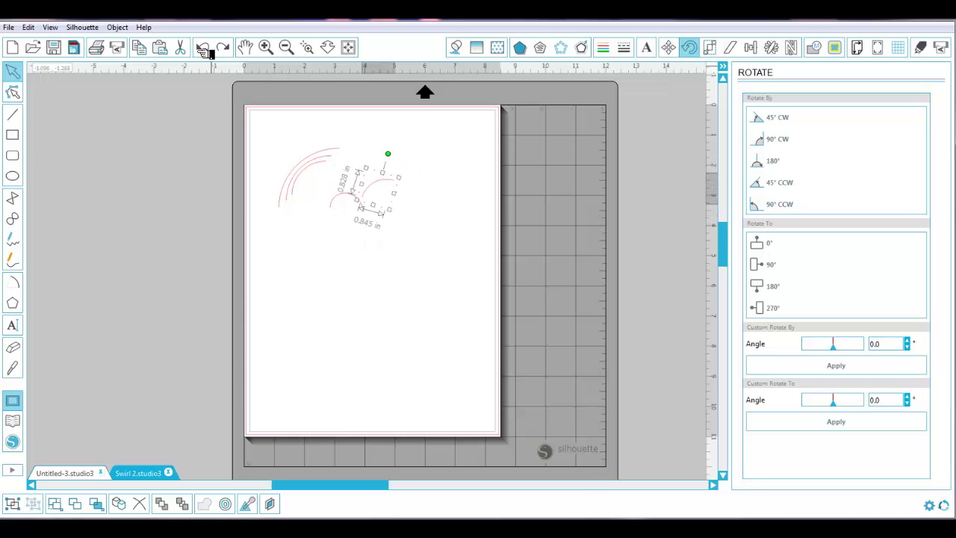
Rotate the separated arc 180° and join it to the lower open end of the two joined arcs.
left_click(772, 161)
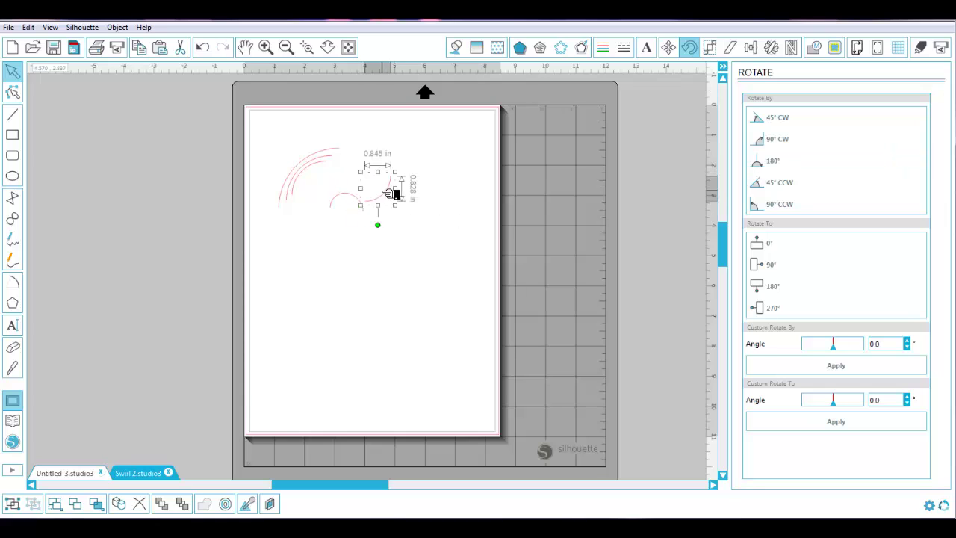
left_click_drag(392, 193, 365, 228)
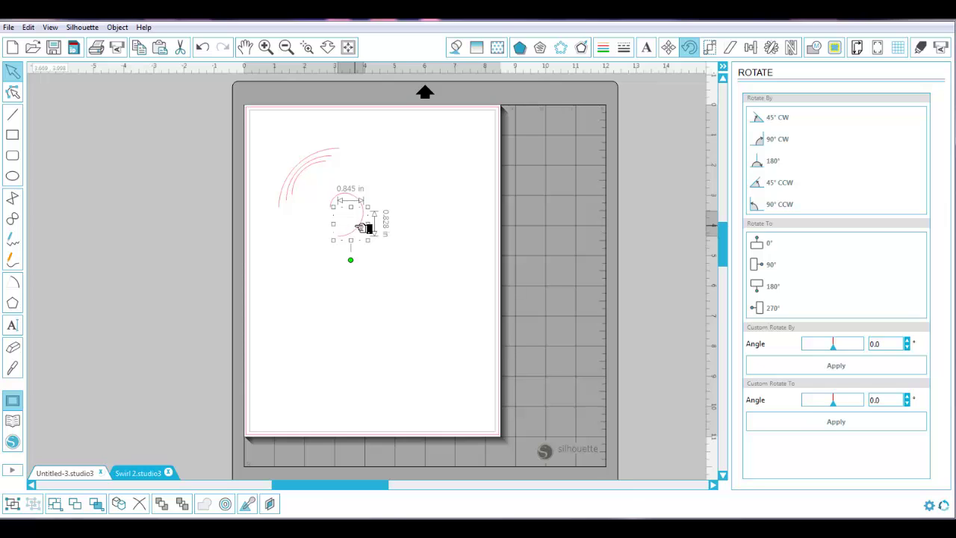
Rotate the innermost remaining nested arc 90° counterclockwise and join it to the swirl's lower open end.
left_click(312, 173)
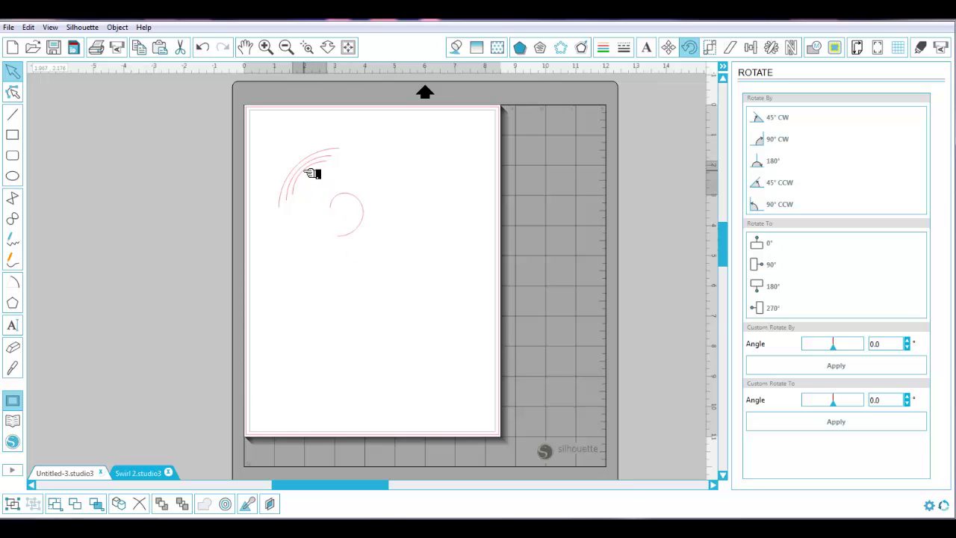
left_click(312, 173)
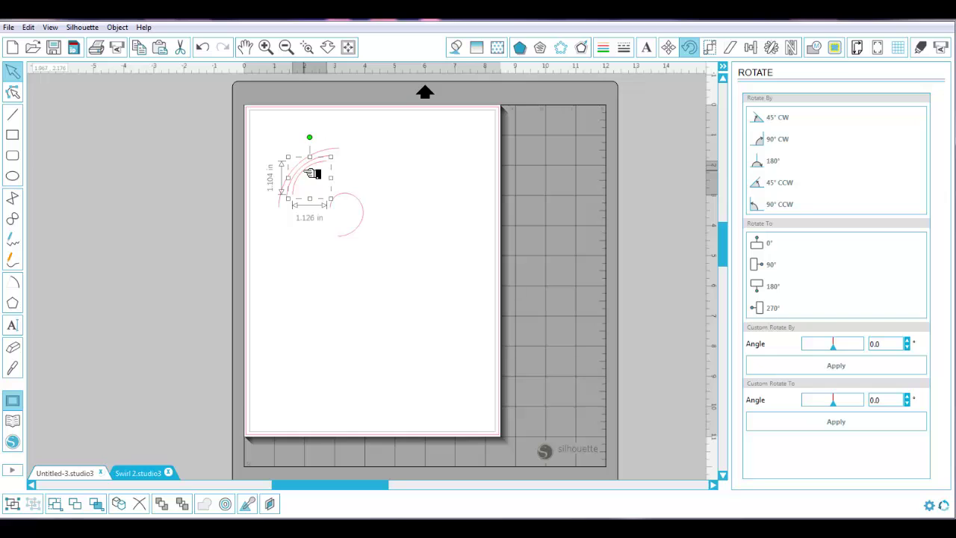
left_click_drag(312, 173, 308, 232)
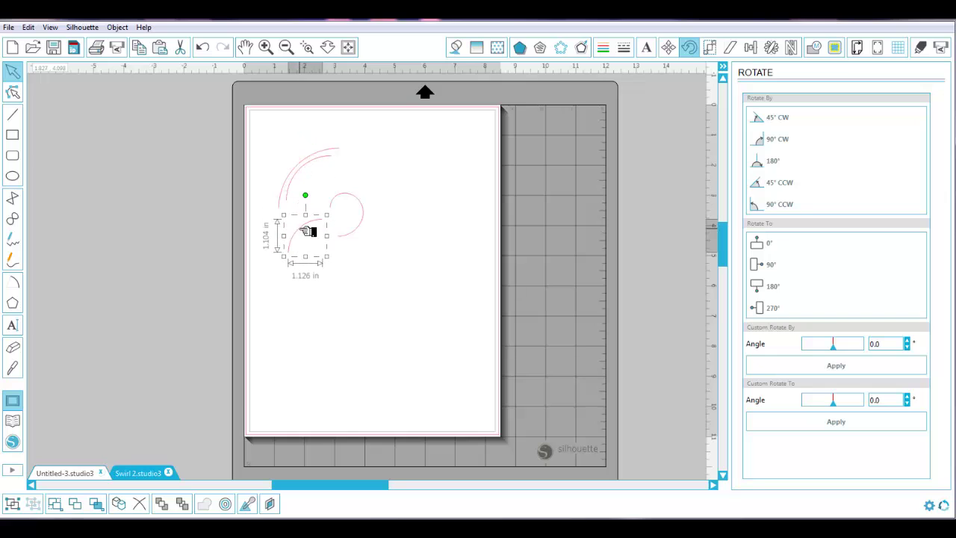
left_click(785, 204)
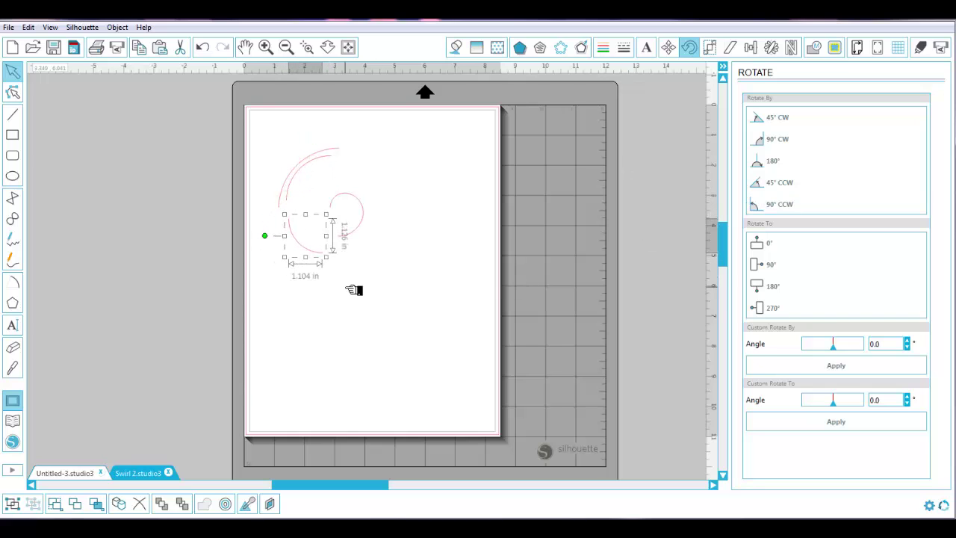
left_click_drag(313, 254, 335, 236)
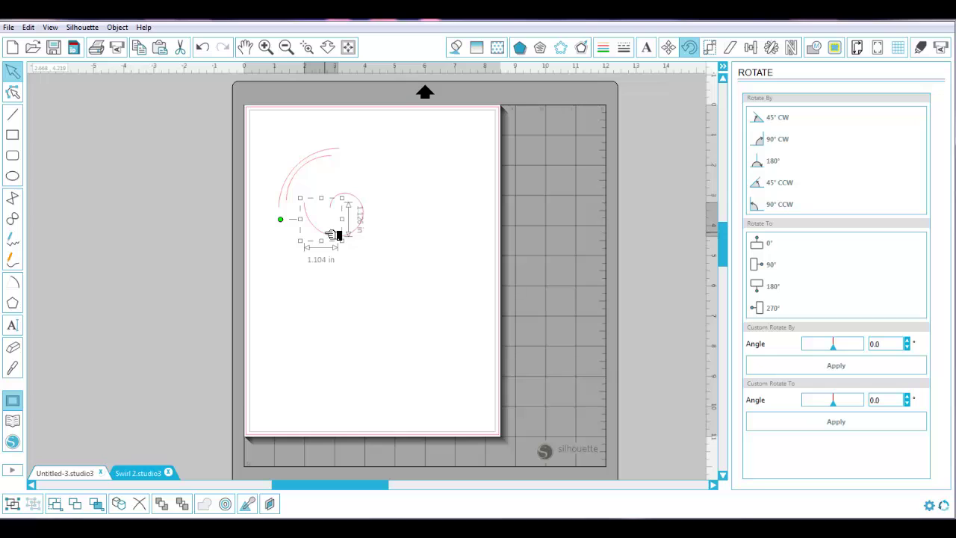
Join the inner nested arc to the swirl's upper-left open end, then rotate the largest arc 90° clockwise and join it at the top.
left_click_drag(322, 160, 342, 156)
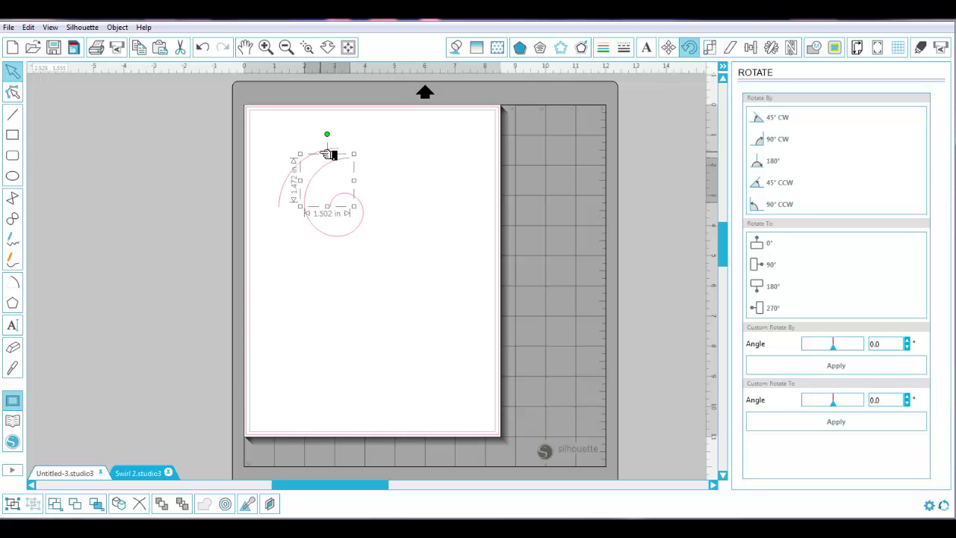
left_click(287, 199)
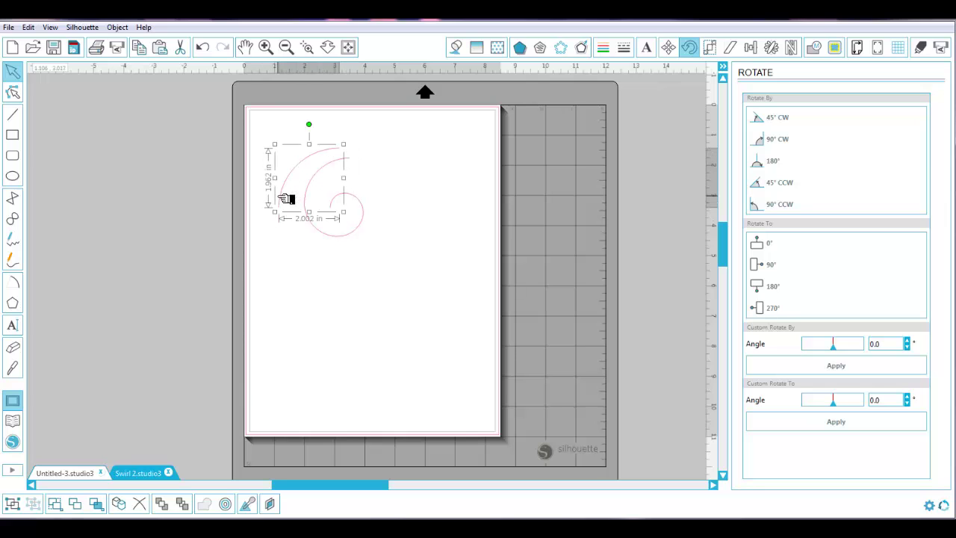
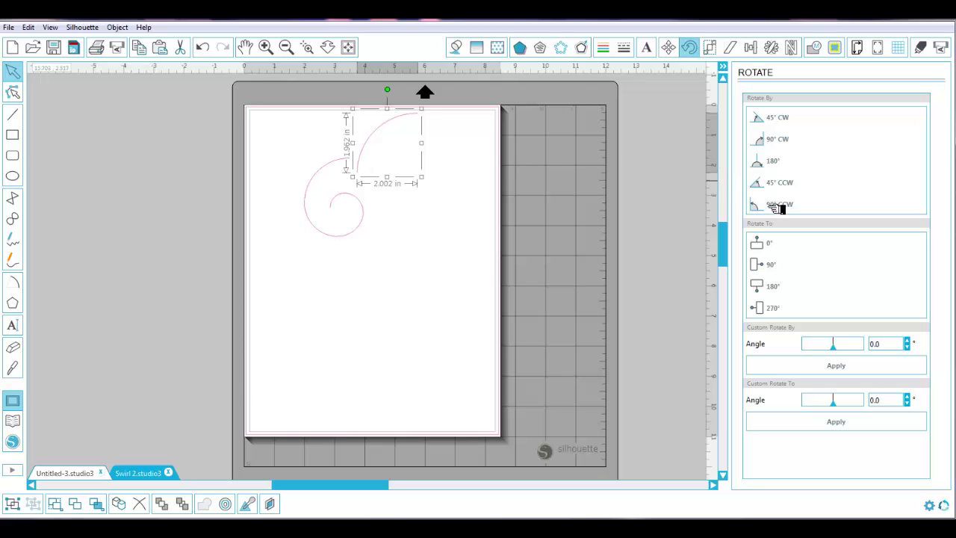
left_click(777, 139)
left_click_drag(407, 135, 400, 180)
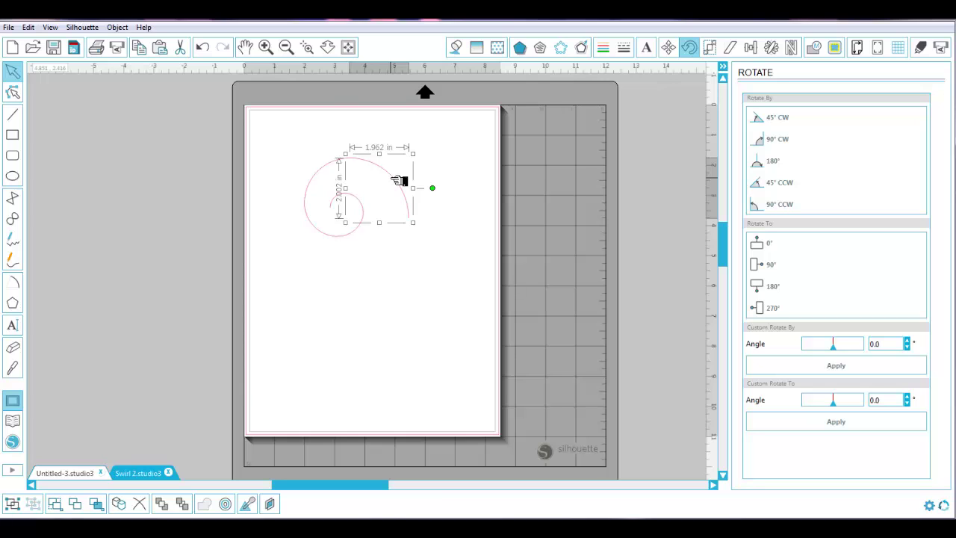
Adjust the two smallest arcs in a close-up view so their ends meet the neighbouring arcs.
left_click(306, 47)
left_click_drag(282, 142, 482, 292)
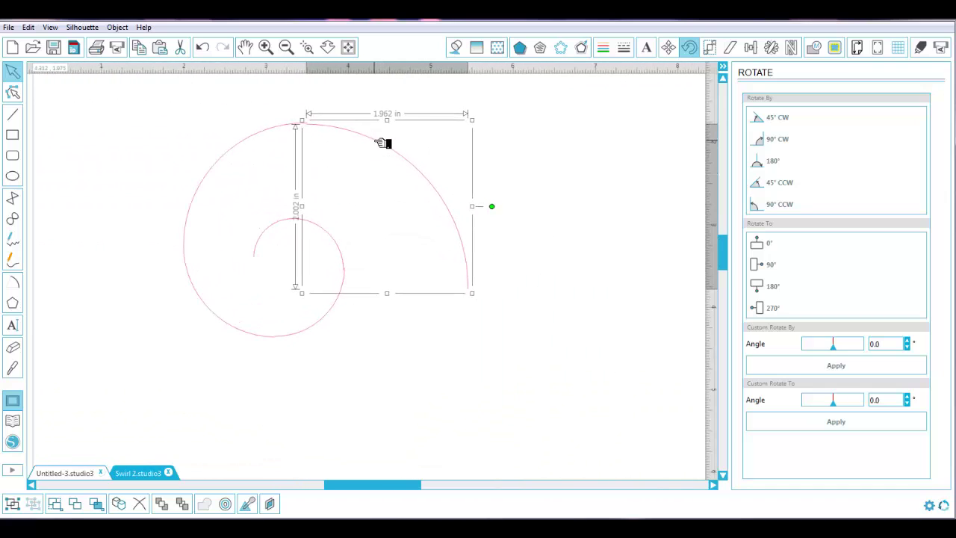
left_click(344, 247)
left_click(342, 246)
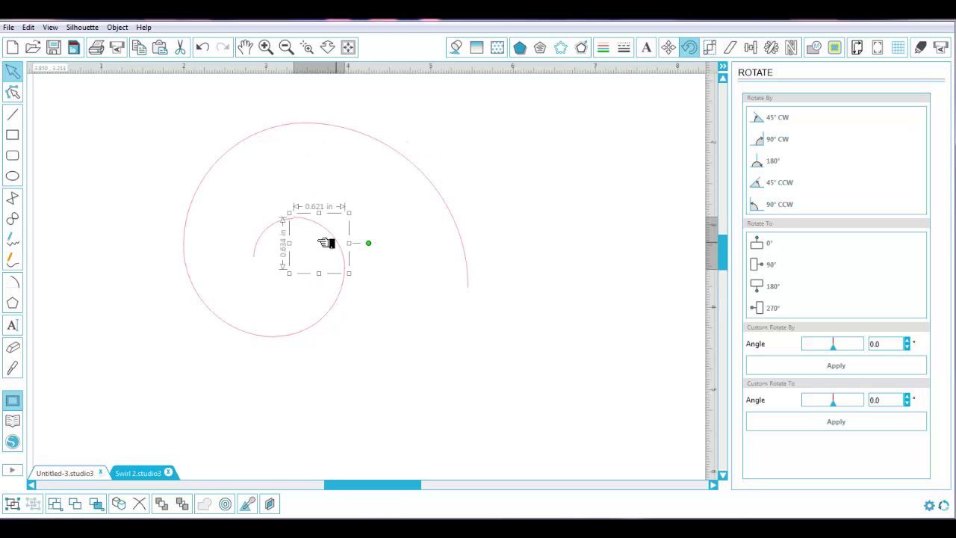
left_click(275, 234)
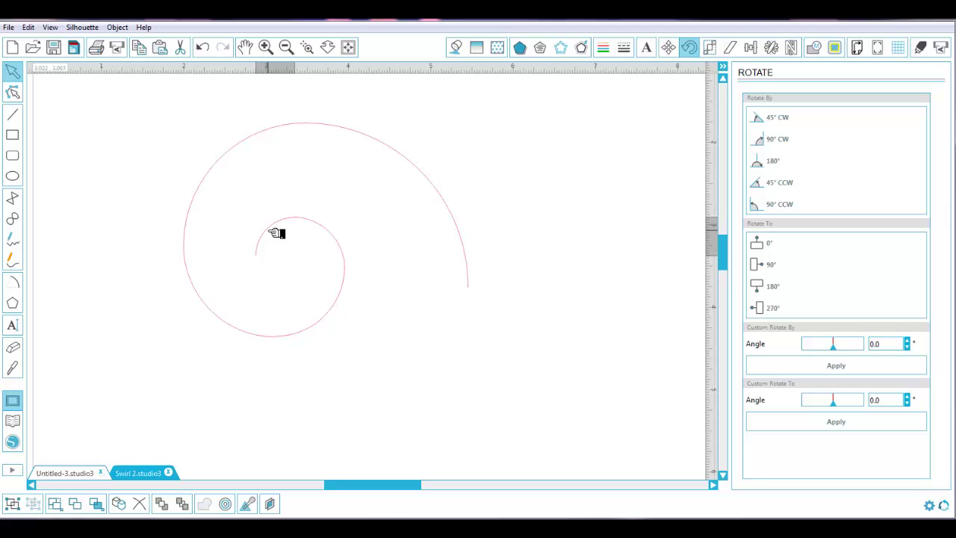
left_click(276, 233)
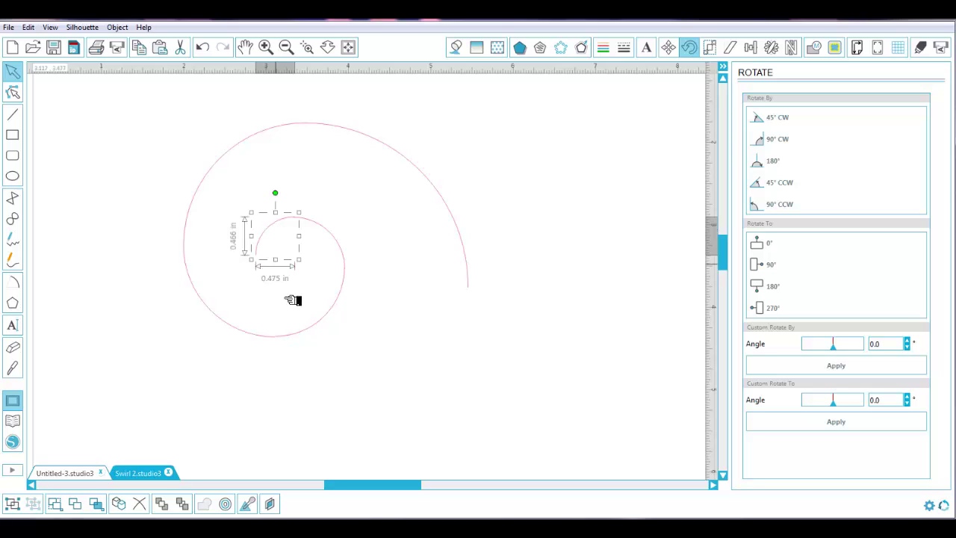
Fine-tune the swirl's third-smallest arc and realign the two smallest arcs with it to close the remaining gaps.
left_click(294, 337)
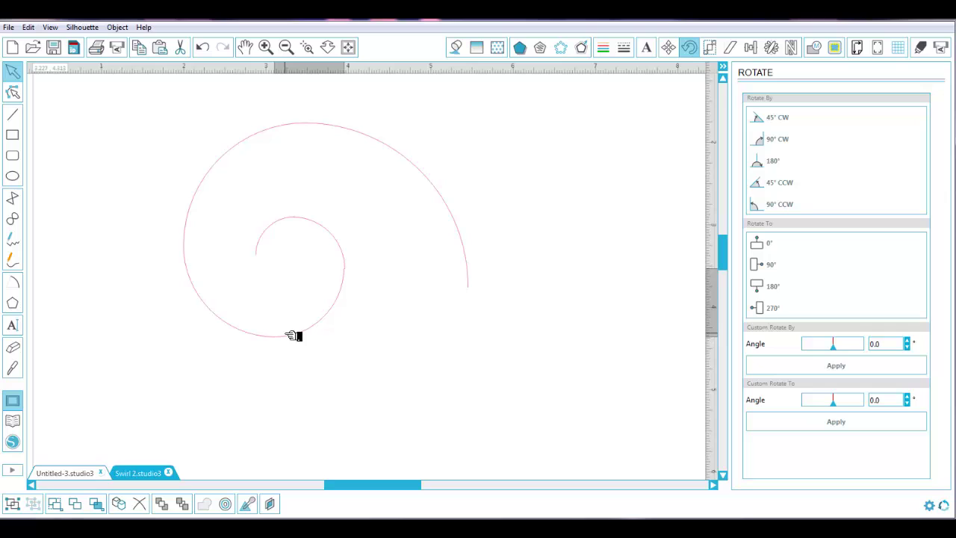
left_click(294, 336)
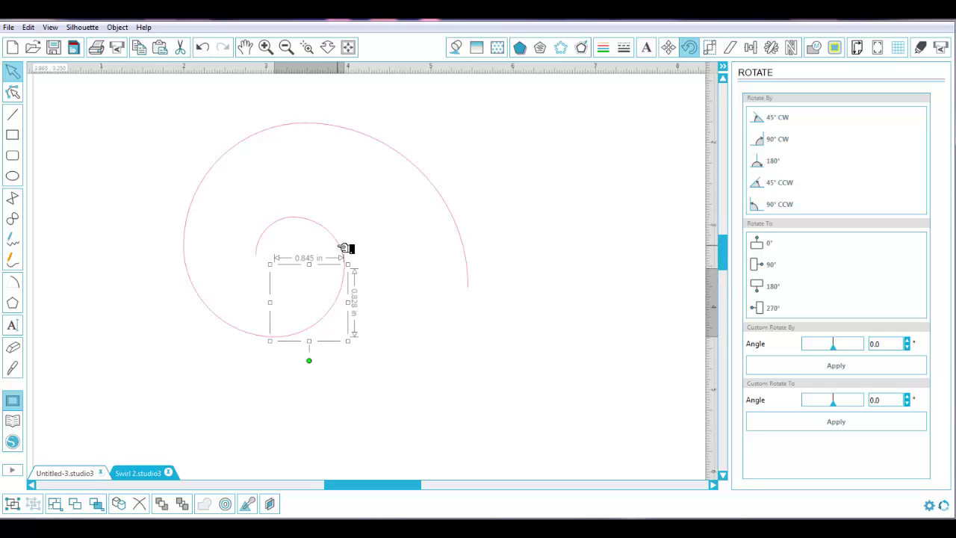
left_click(346, 247)
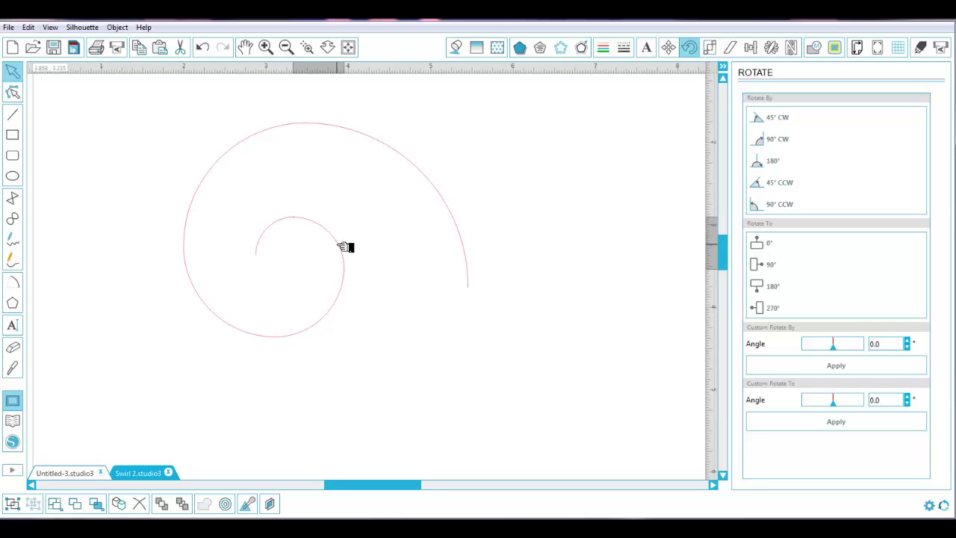
left_click(345, 247)
left_click(277, 229)
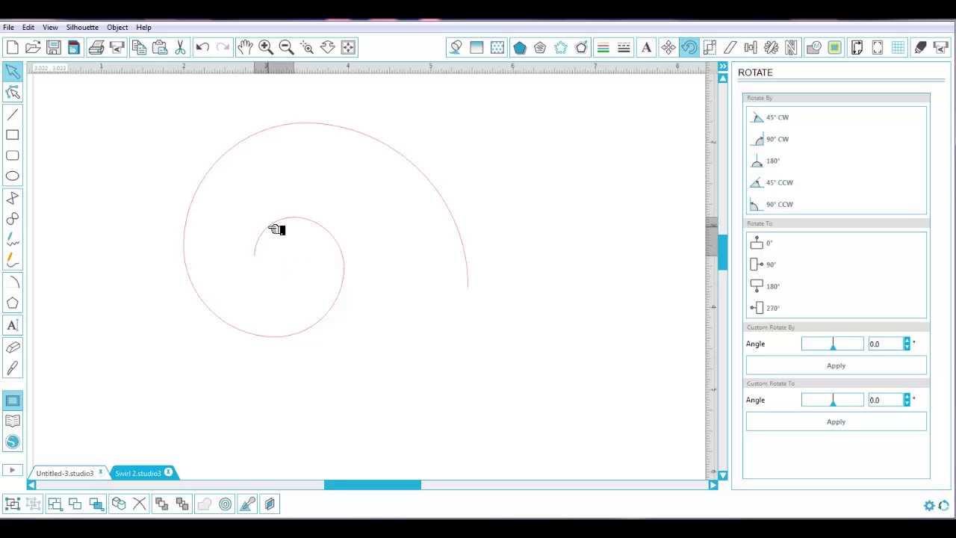
left_click(276, 229)
left_click(480, 374)
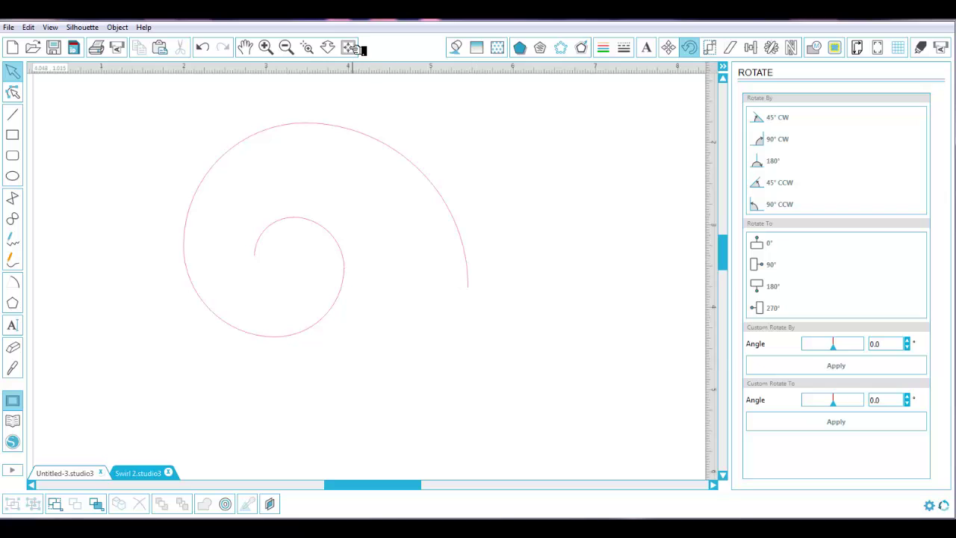
left_click(349, 47)
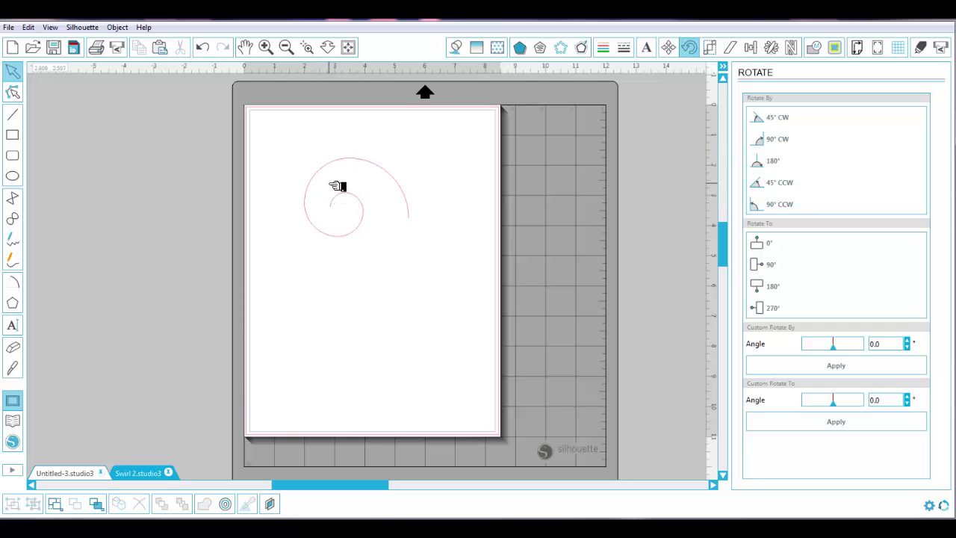
Place a copy of the swirl's two smallest arcs on the empty page area below and left of the swirl.
left_click_drag(319, 150, 367, 215)
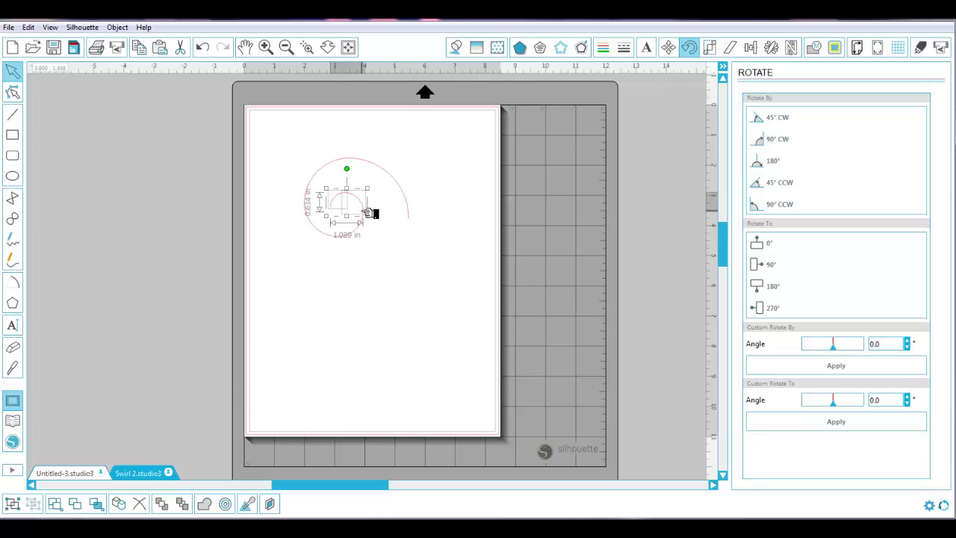
left_click_drag(369, 214, 317, 327)
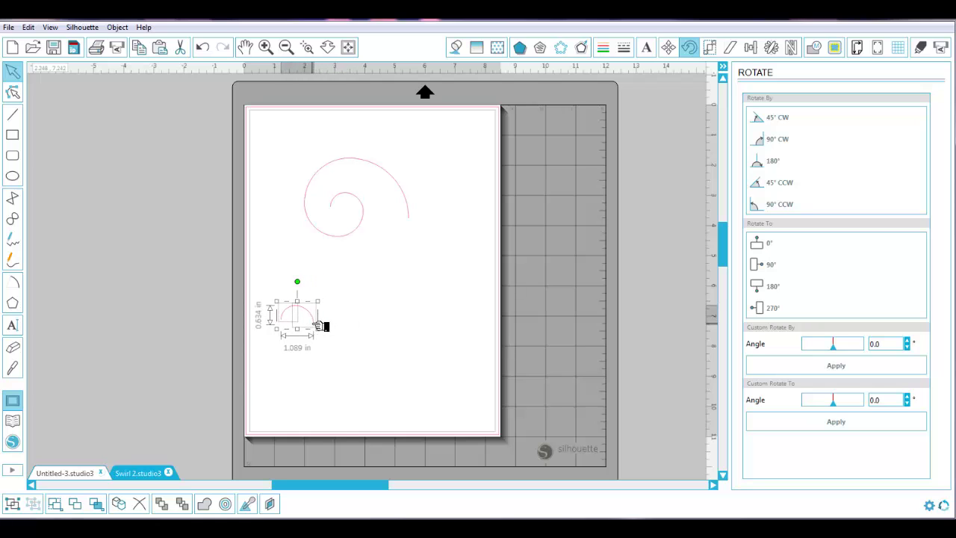
left_click(297, 132)
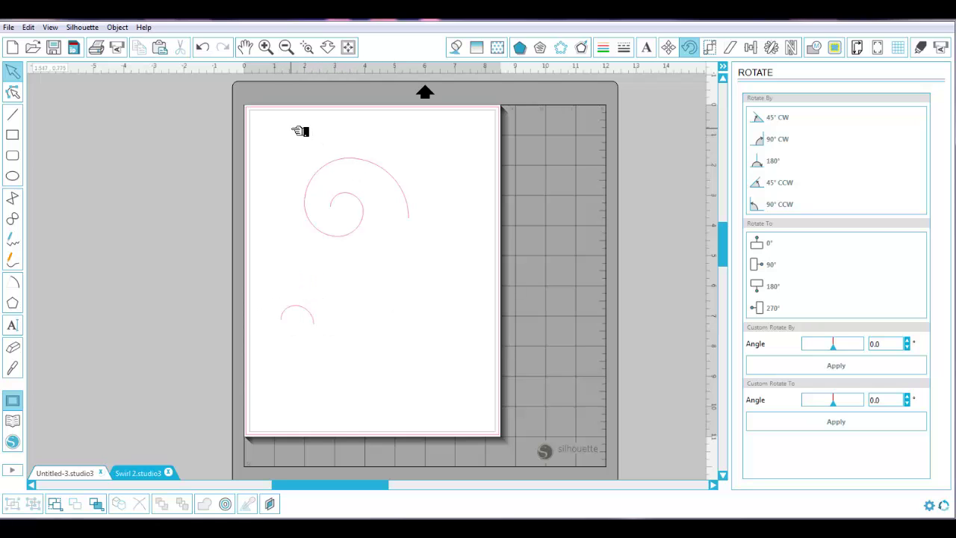
Place a copy of the four smallest arcs below the two-arc copy, and a copy of the five smallest arcs to its right.
left_click_drag(298, 132, 380, 246)
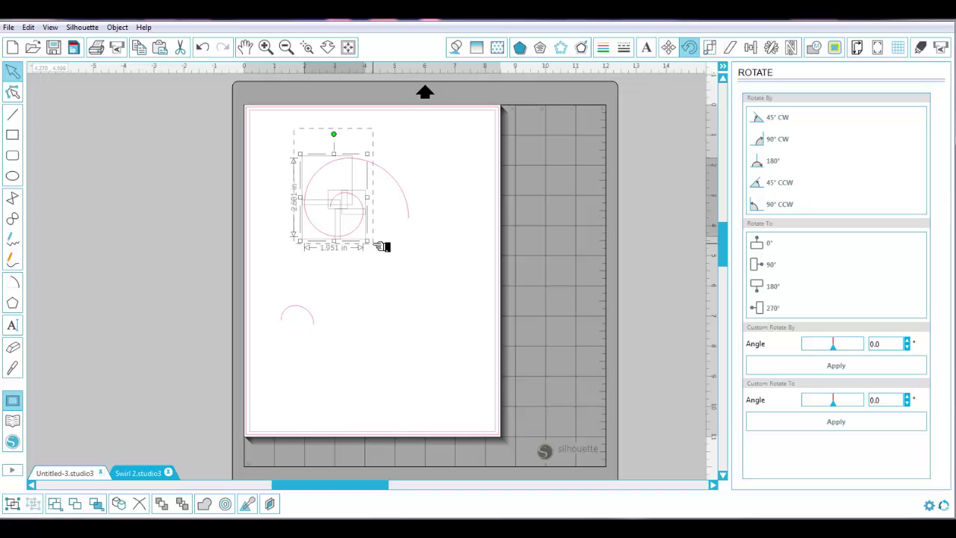
left_click(326, 172, "shift")
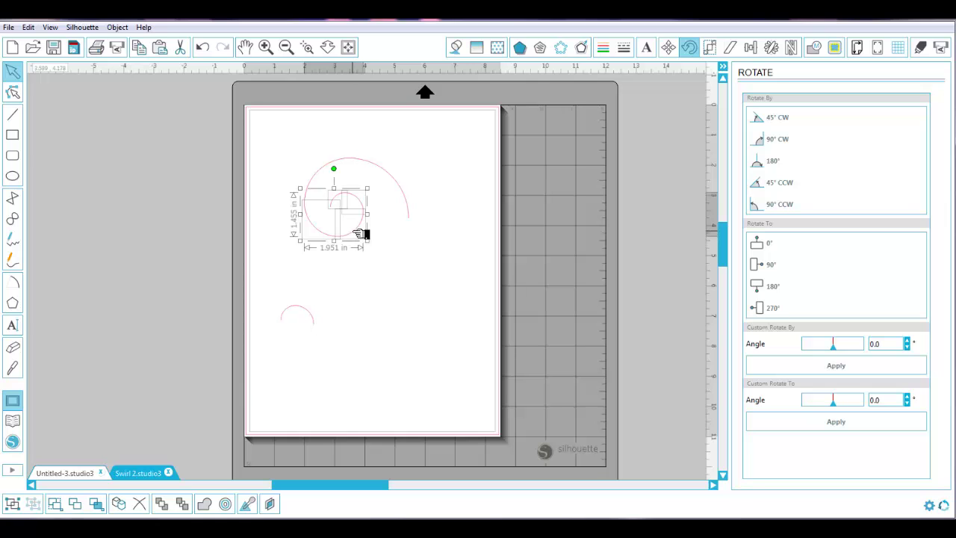
left_click_drag(360, 234, 330, 387)
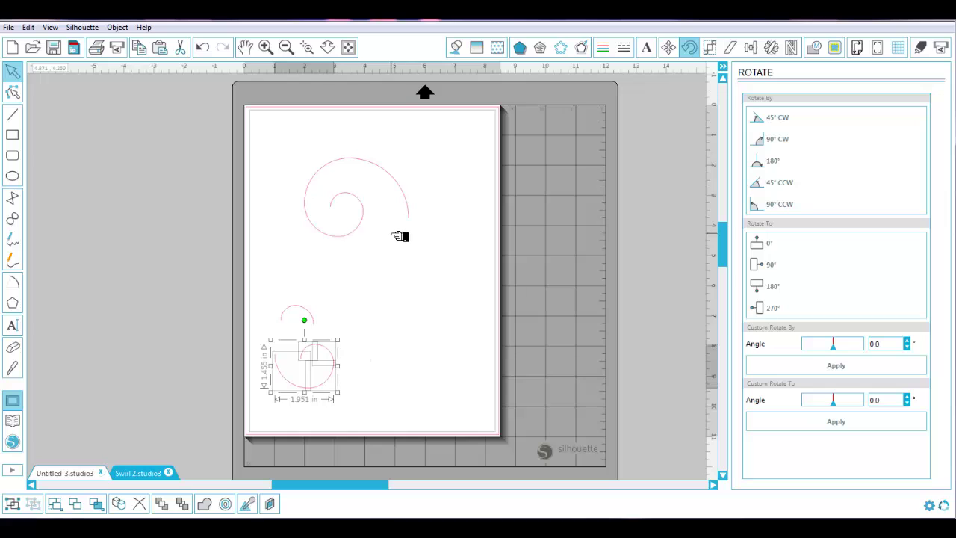
left_click_drag(273, 131, 427, 388)
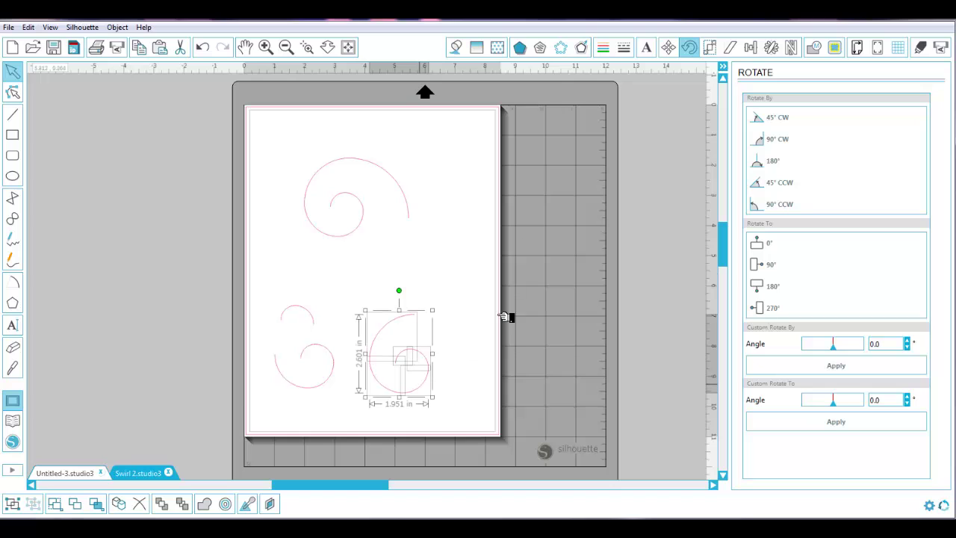
left_click(440, 237)
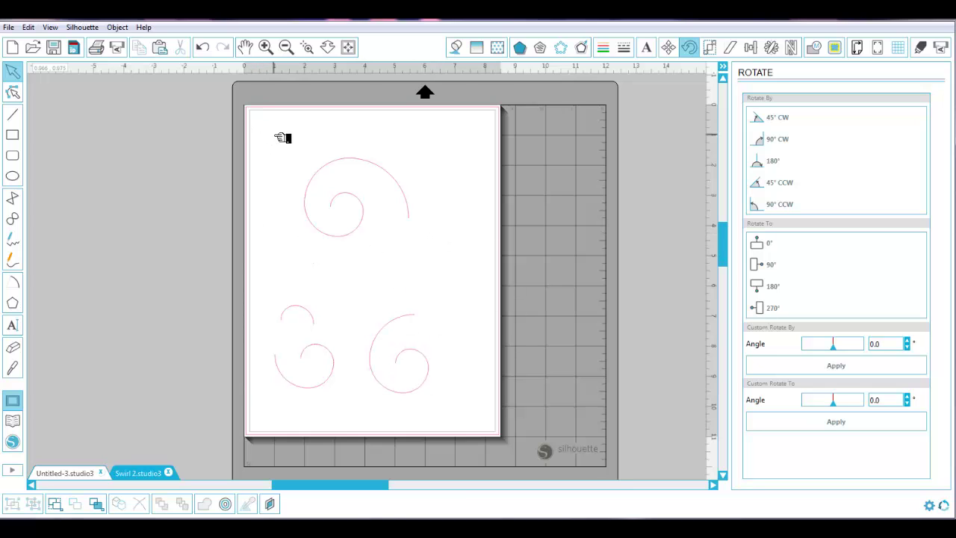
Combine all six arcs of the full swirl near the top of the page into a compound path.
left_click_drag(270, 125, 478, 280)
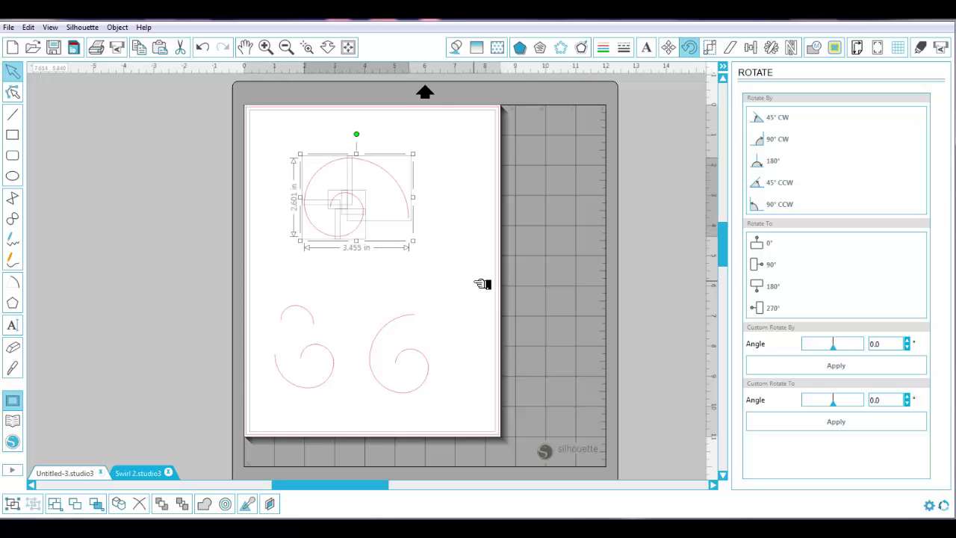
right_click(407, 221)
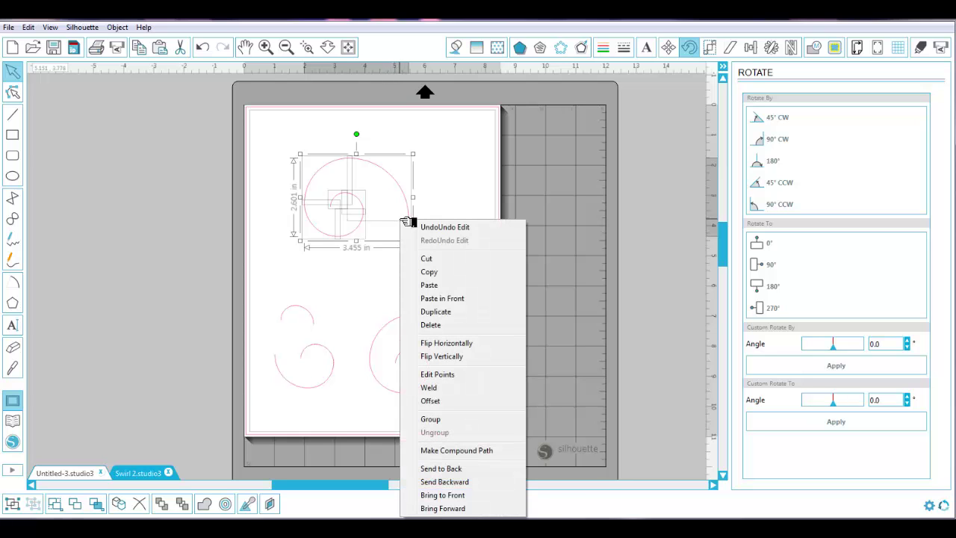
left_click(457, 450)
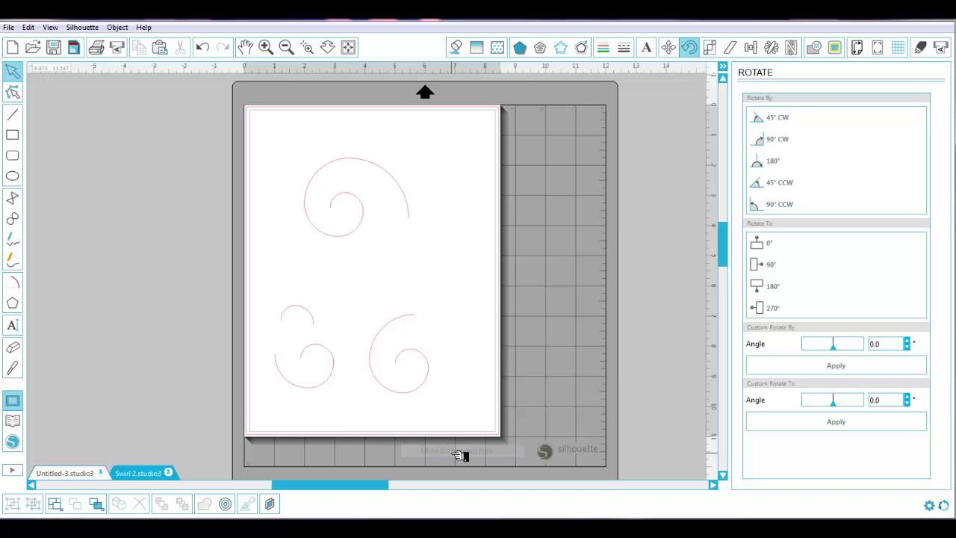
Edit the full swirl's points and join the touching end points between its arcs into one continuous line.
left_click(411, 201)
double_click(411, 202)
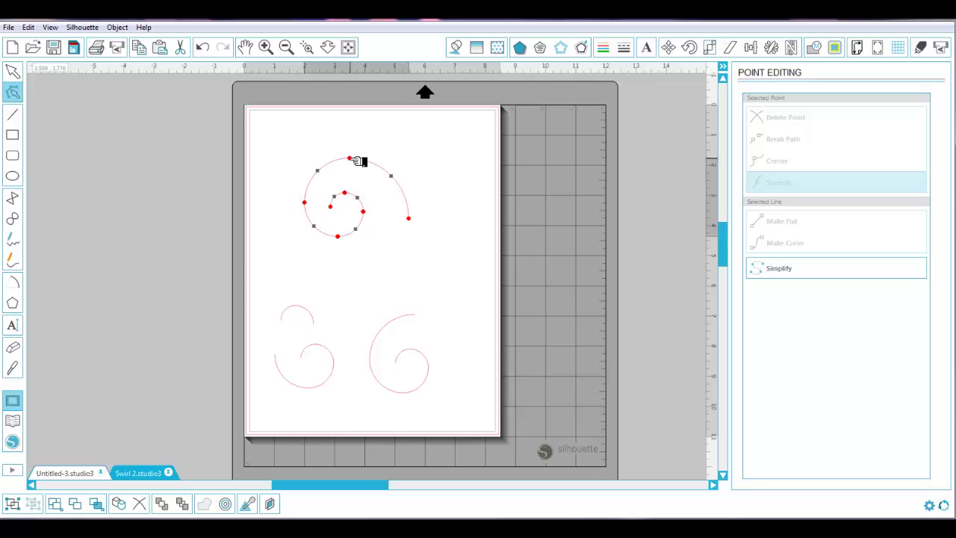
left_click(351, 159)
left_click(306, 203)
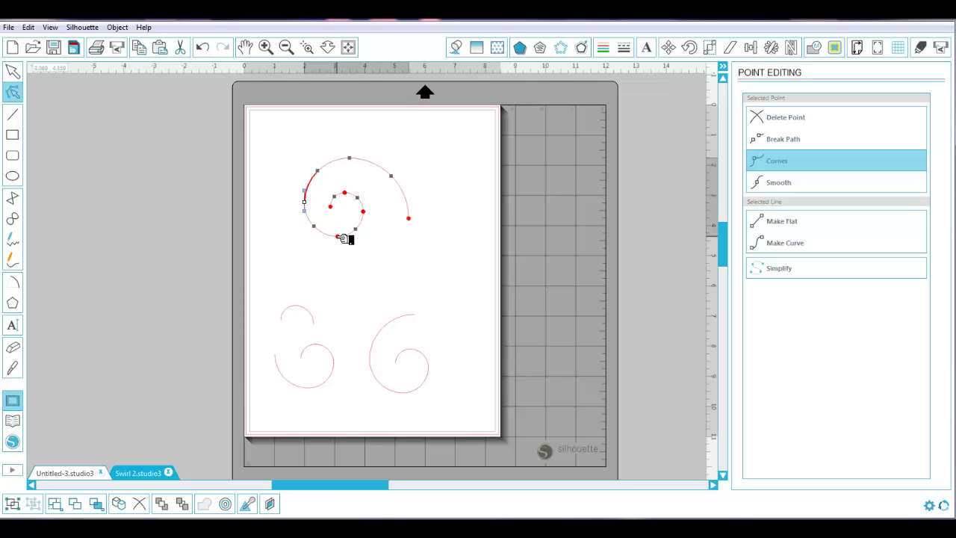
left_click(363, 214)
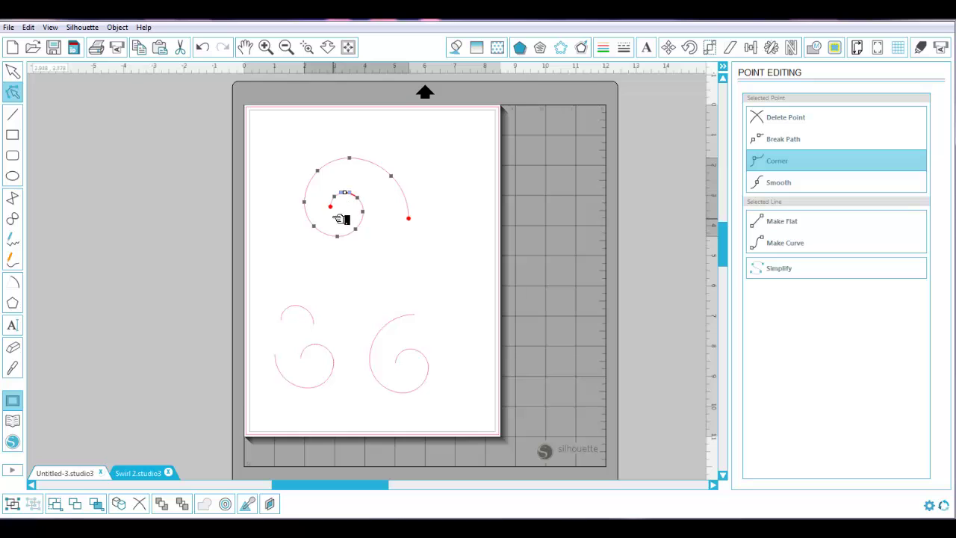
left_click(456, 306)
Combine the five arcs of the lower-right swirl copy into a compound path.
left_click(373, 318)
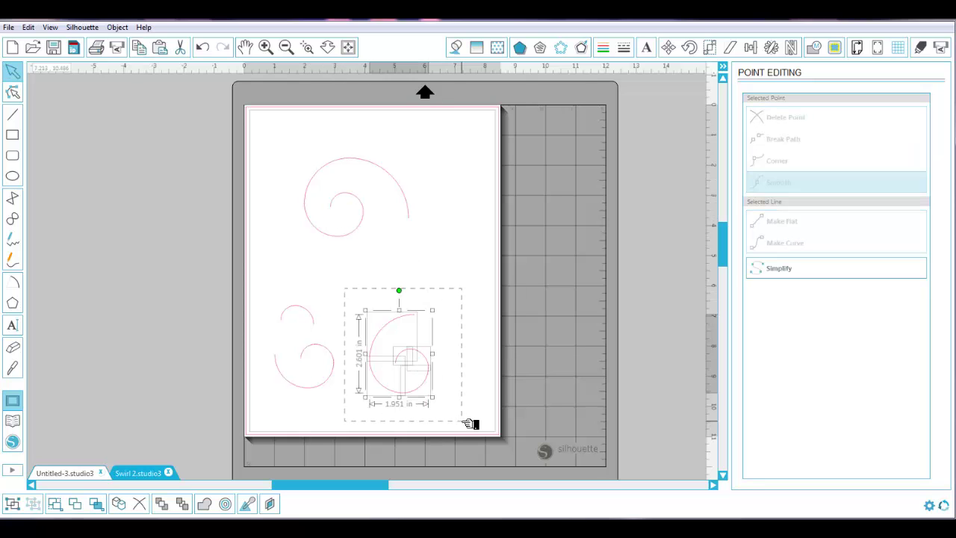
right_click(430, 388)
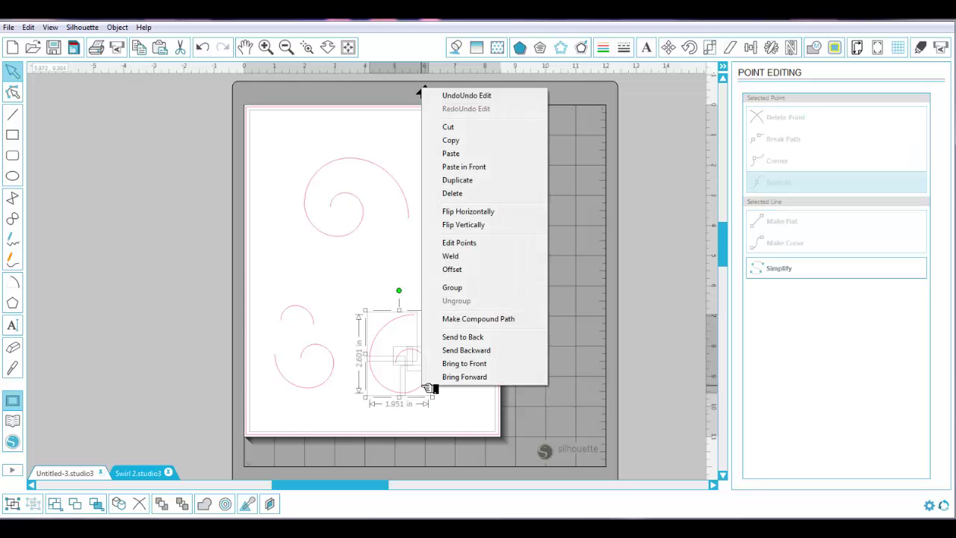
left_click(475, 321)
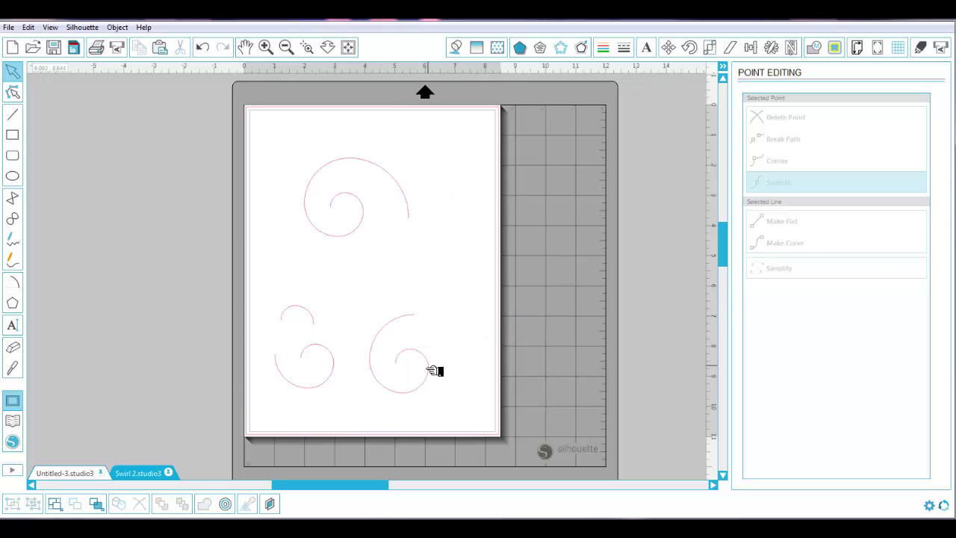
Edit the points of the five-arc swirl and join the touching end points between its arcs.
double_click(430, 369)
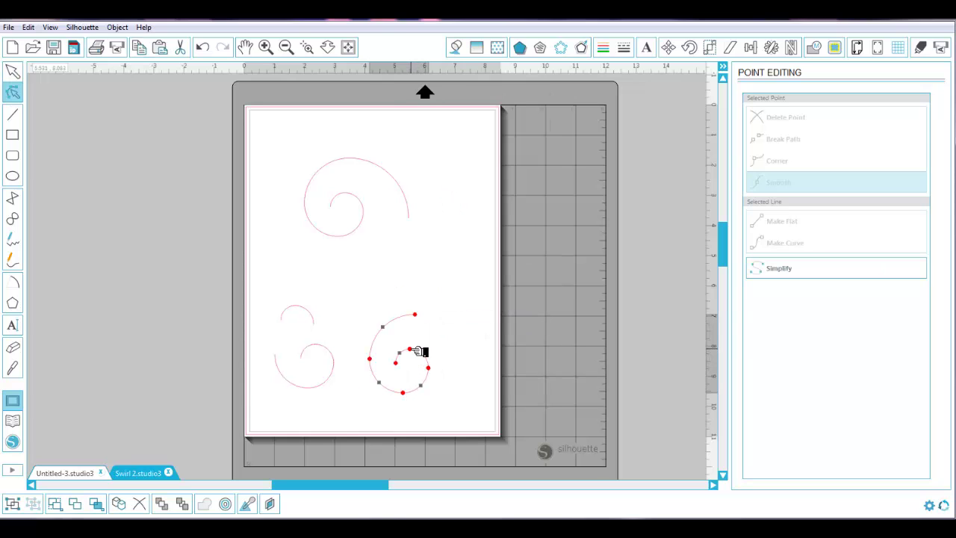
left_click(412, 349)
left_click(427, 368)
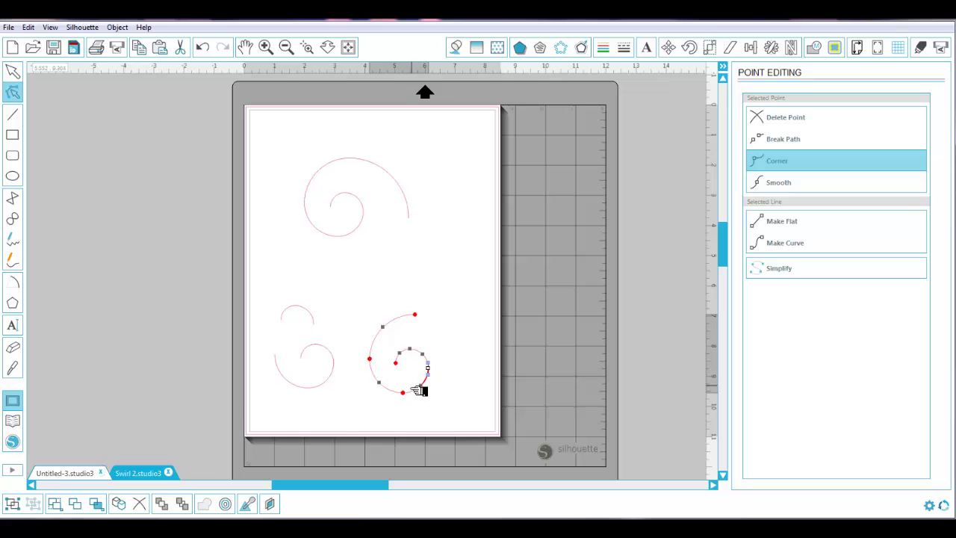
left_click(370, 359)
left_click_drag(251, 330, 371, 414)
double_click(334, 383)
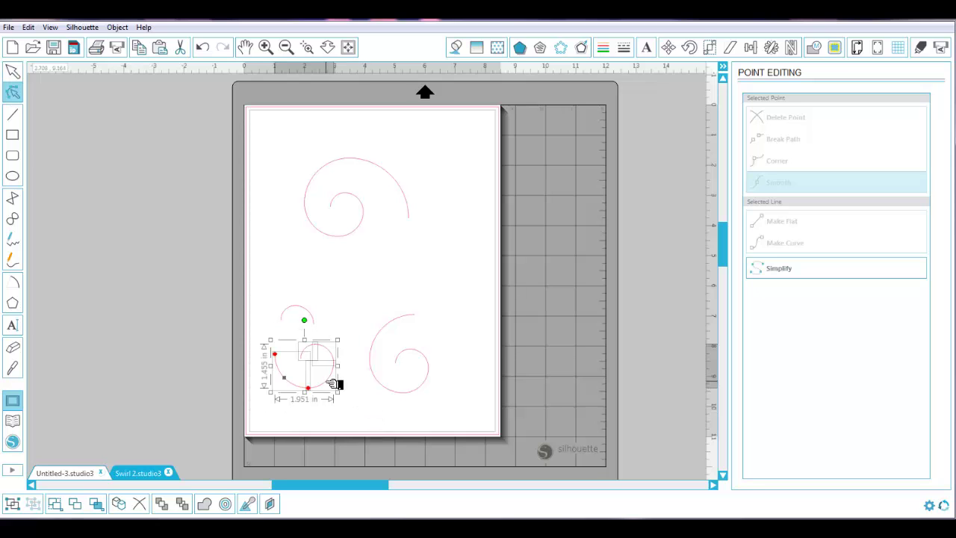
left_click(329, 386)
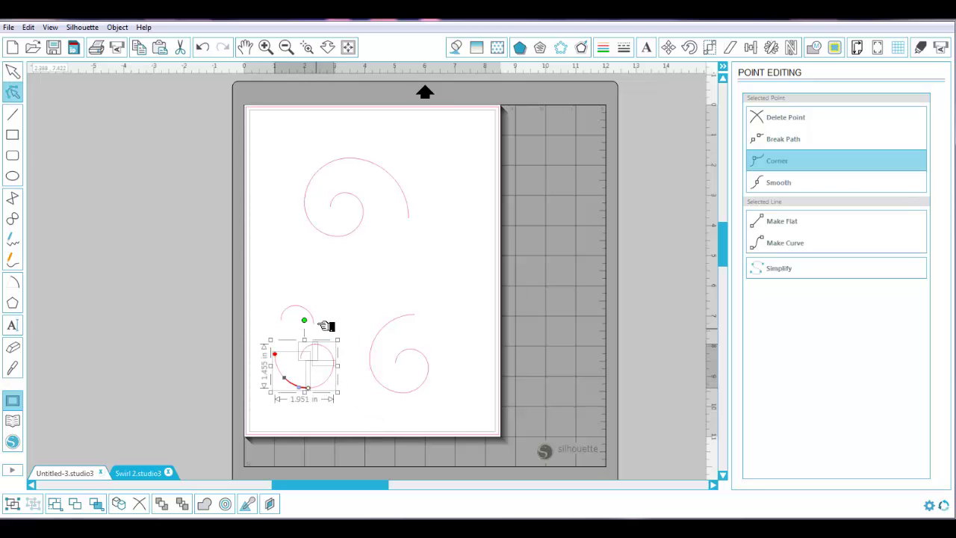
left_click(331, 318)
Combine the two arcs of the smallest swirl copy into a compound path and join their touching end points.
left_click_drag(263, 291, 336, 333)
right_click(321, 325)
left_click(365, 254)
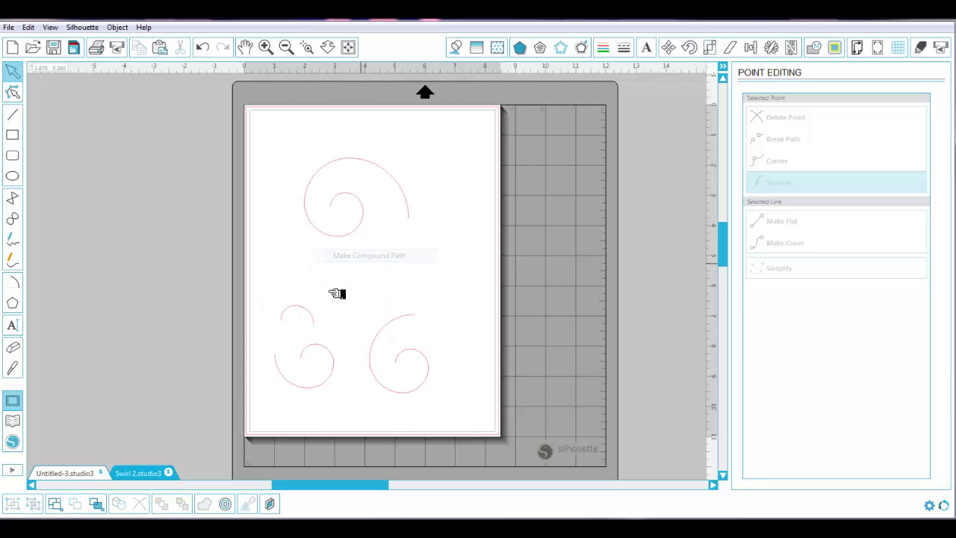
double_click(309, 313)
left_click(303, 307)
left_click(356, 304)
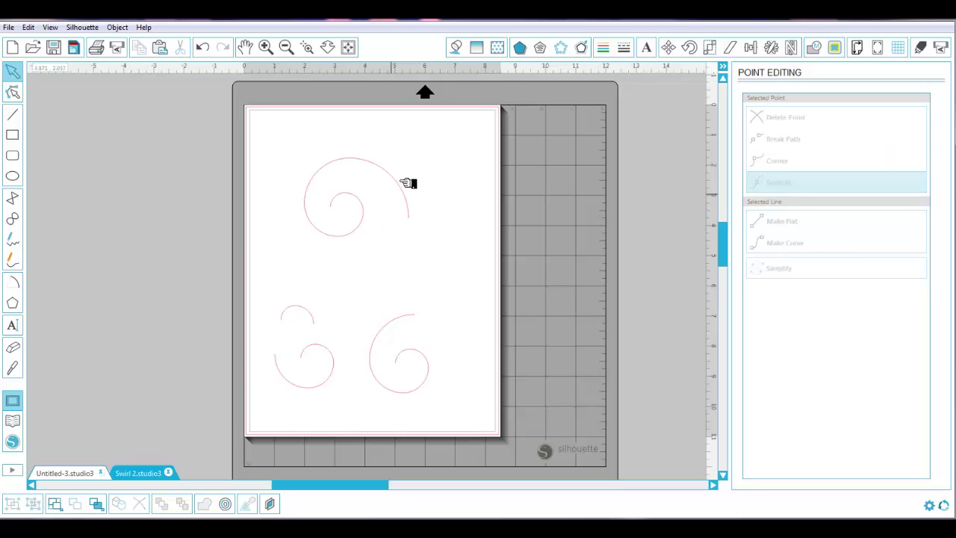
Move the full swirl toward the page's middle, then rotate the five-arc swirl and place its outer end against the full swirl's left side.
left_click_drag(408, 192, 422, 221)
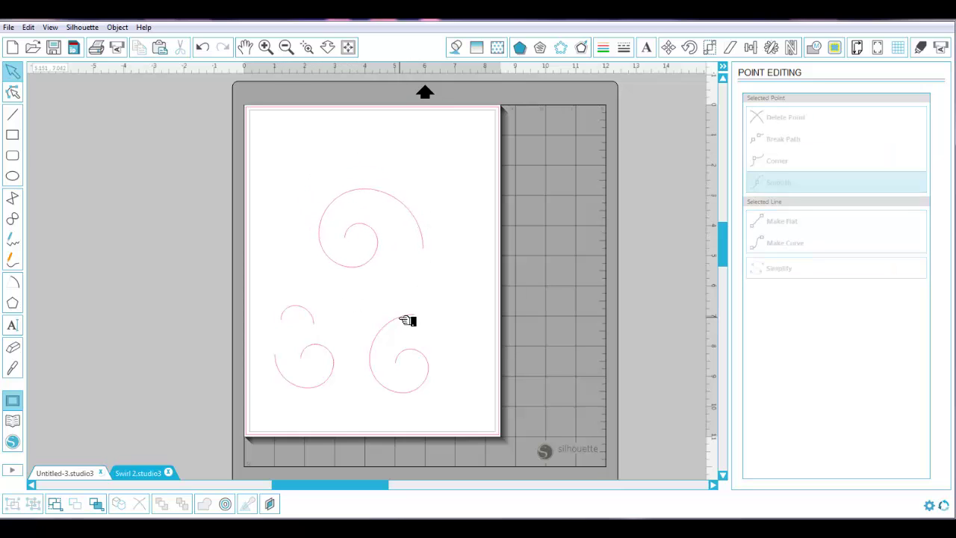
left_click_drag(402, 323, 318, 222)
left_click_drag(341, 284, 330, 278)
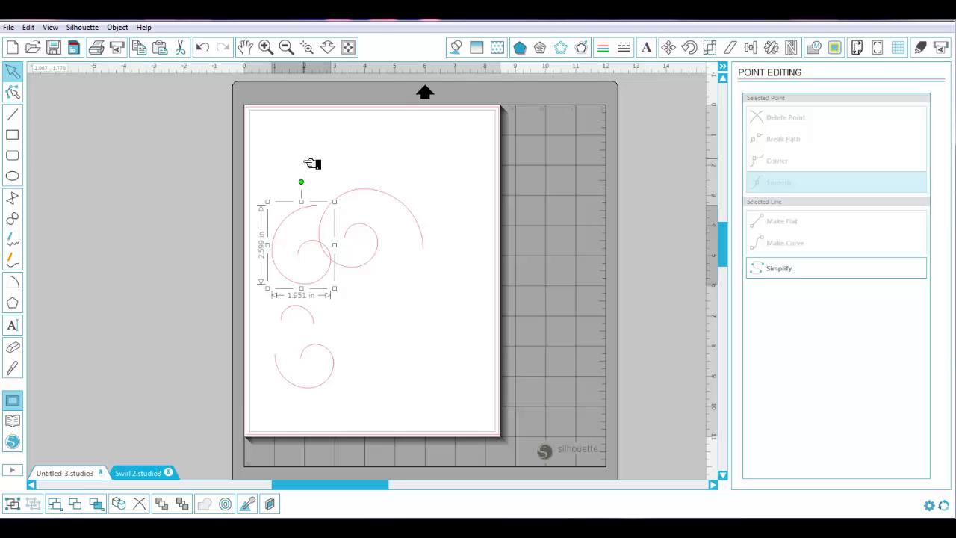
left_click_drag(303, 184, 374, 216)
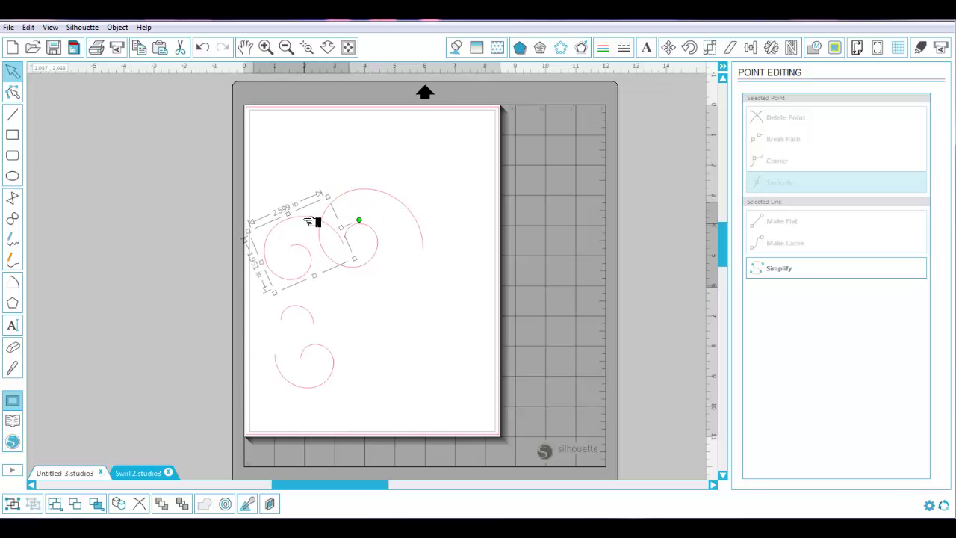
left_click_drag(309, 215, 297, 183)
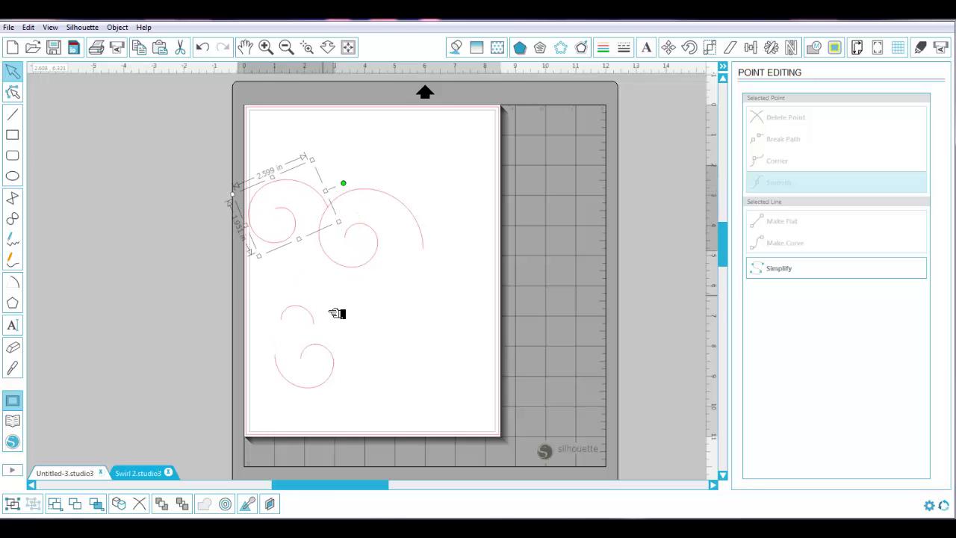
Combine the arcs of the lower-left swirl copy into a compound path and join the end points on its right side.
left_click(340, 370)
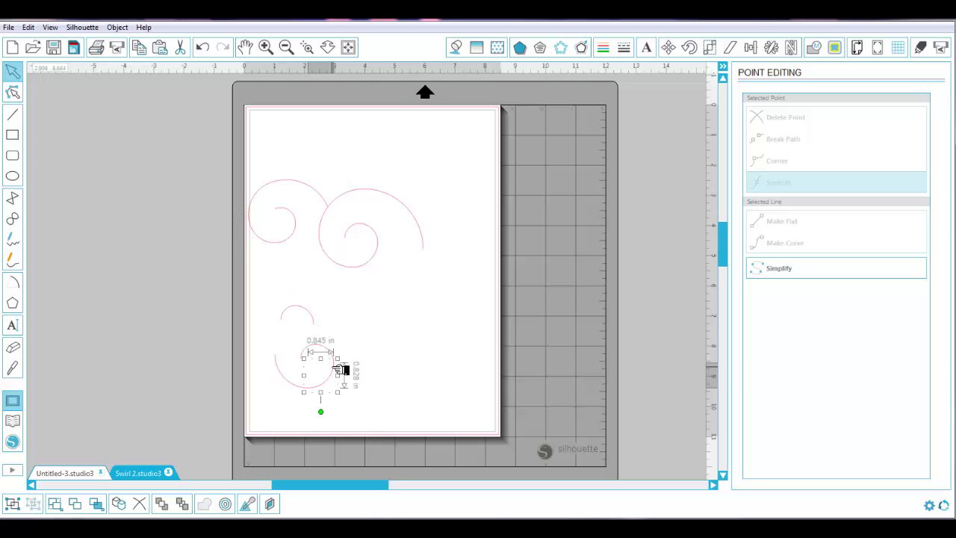
left_click_drag(256, 325, 395, 418)
right_click(327, 378)
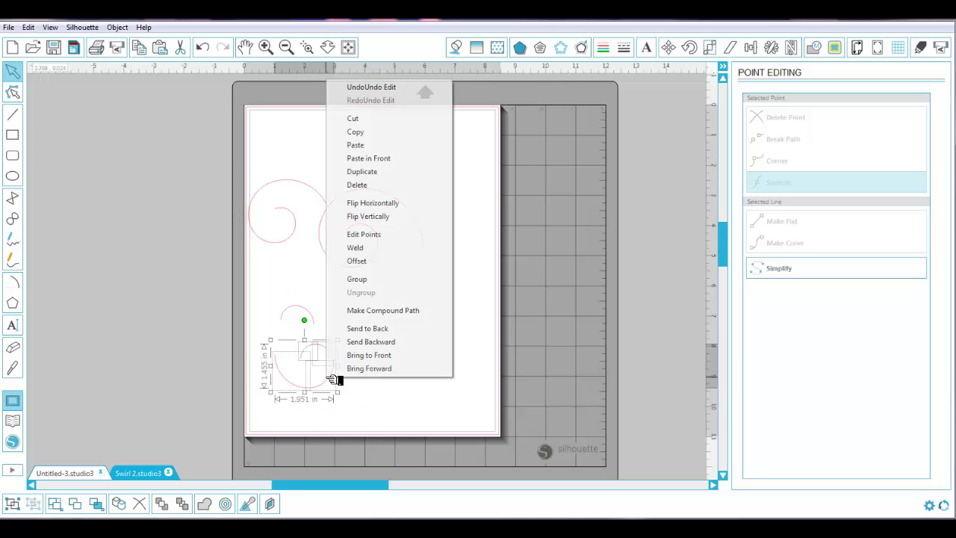
left_click(373, 310)
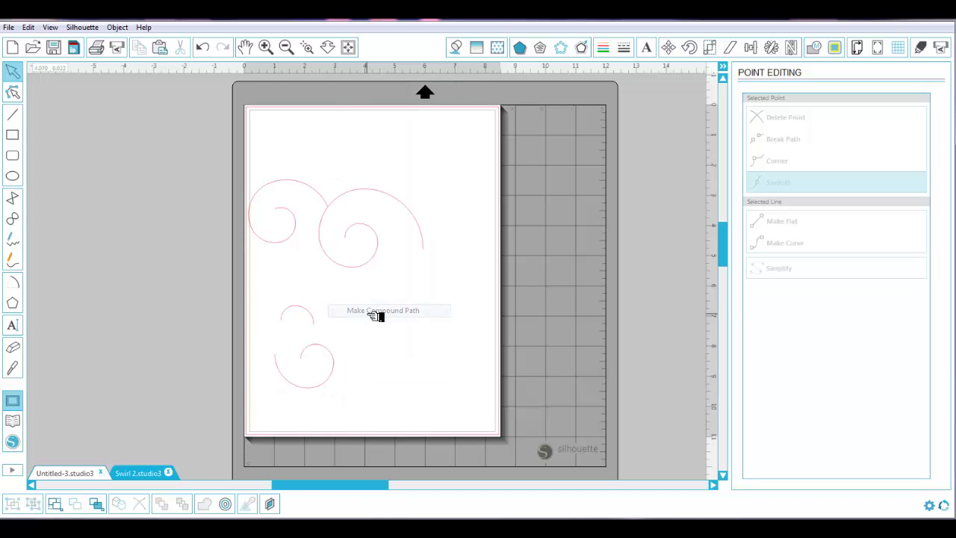
double_click(336, 373)
left_click(335, 364)
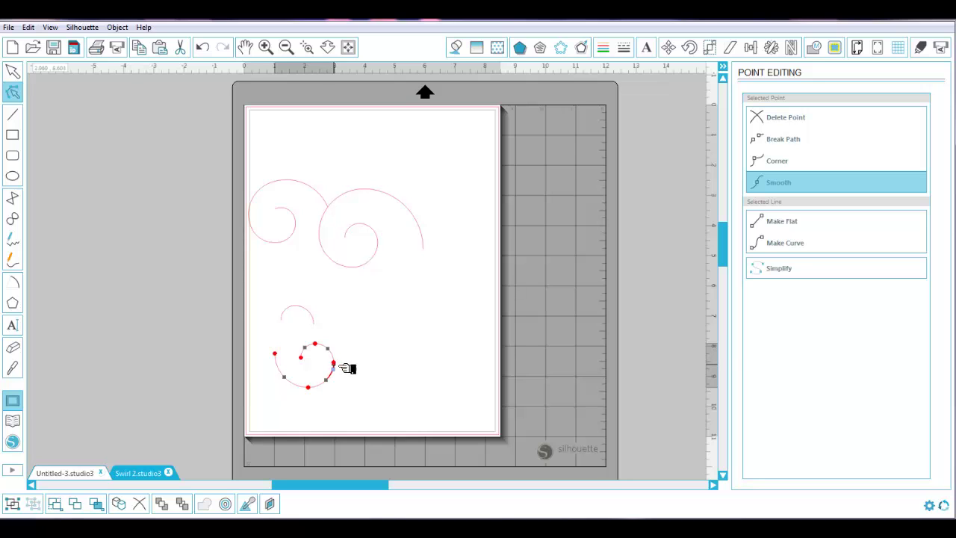
left_click(347, 368)
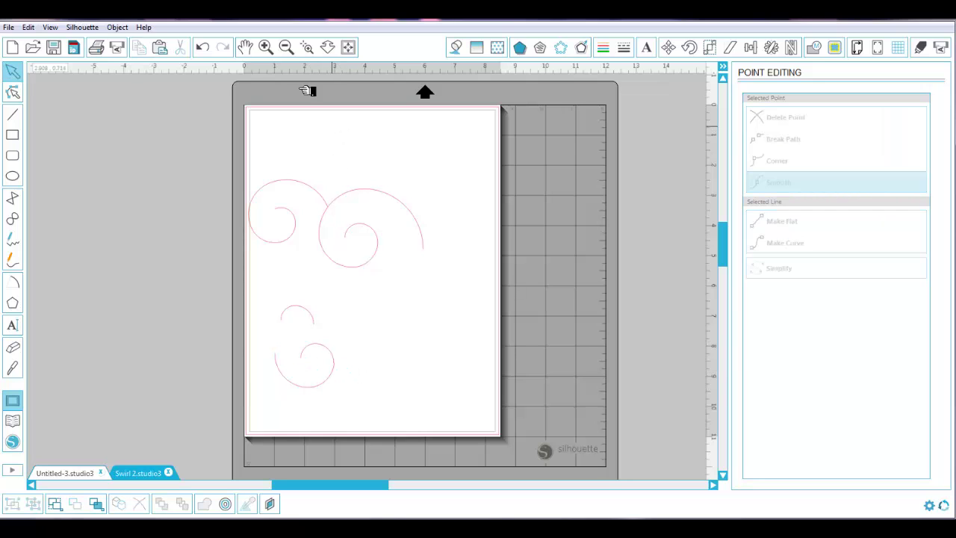
Edit the lower-left swirl's points and even out the kink at the joint on its right side.
left_click(307, 48)
left_click_drag(263, 319, 416, 398)
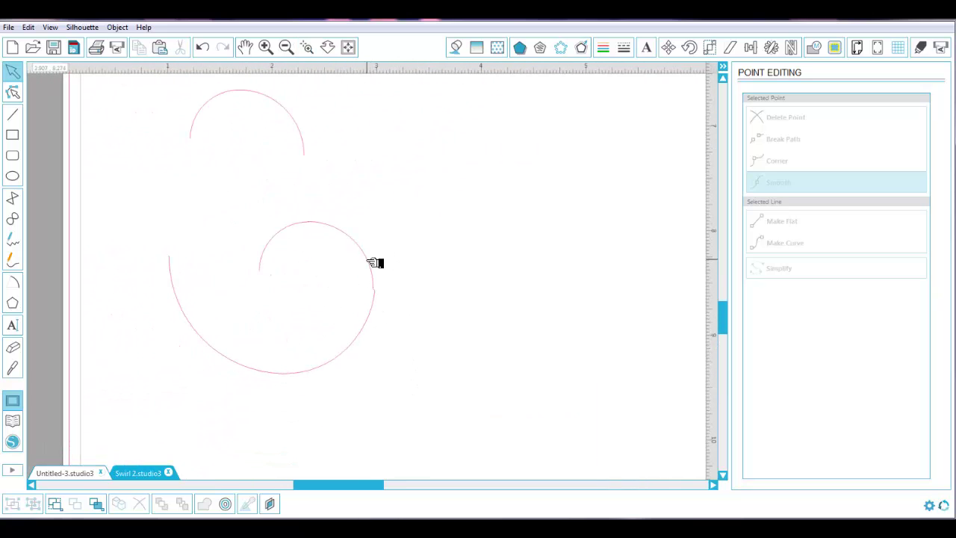
left_click(373, 262)
left_click_drag(374, 262, 377, 262)
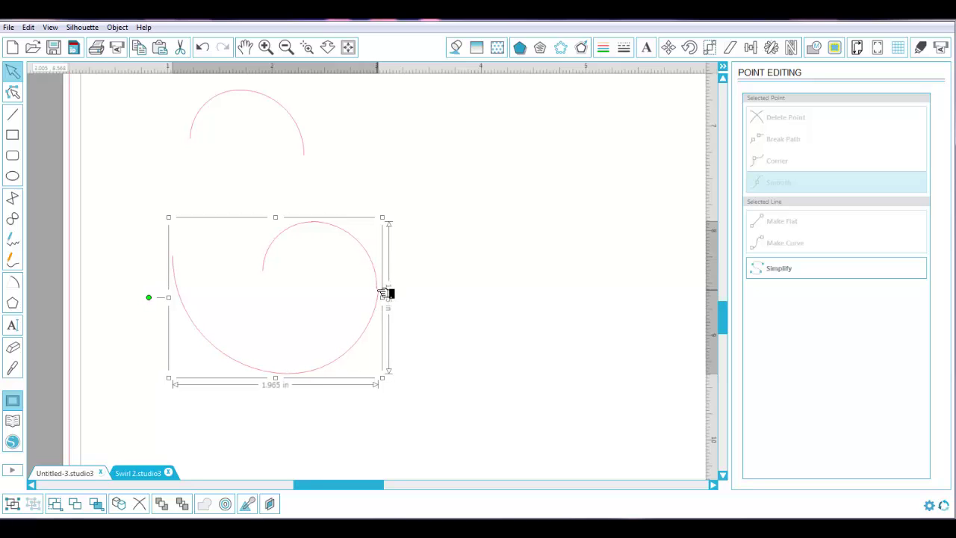
double_click(382, 293)
left_click(378, 289)
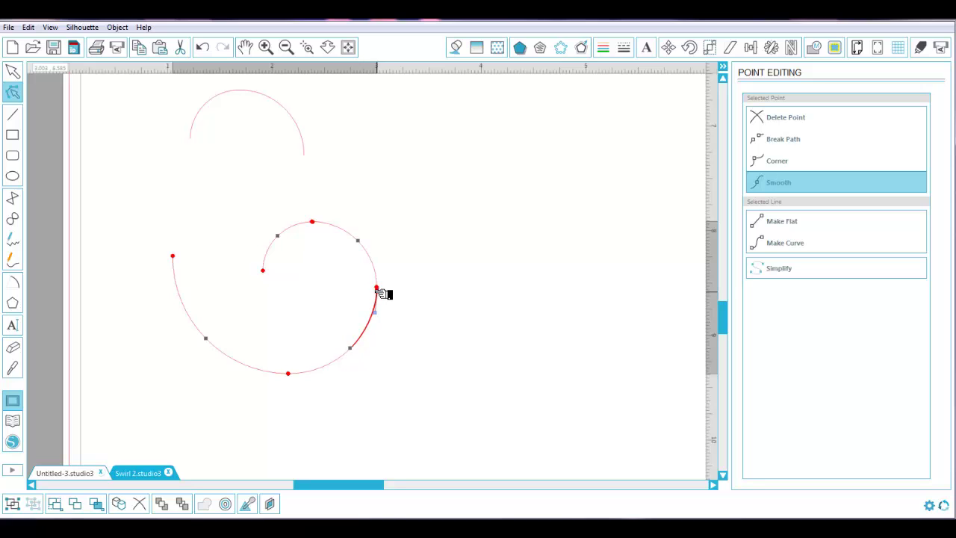
left_click(404, 309)
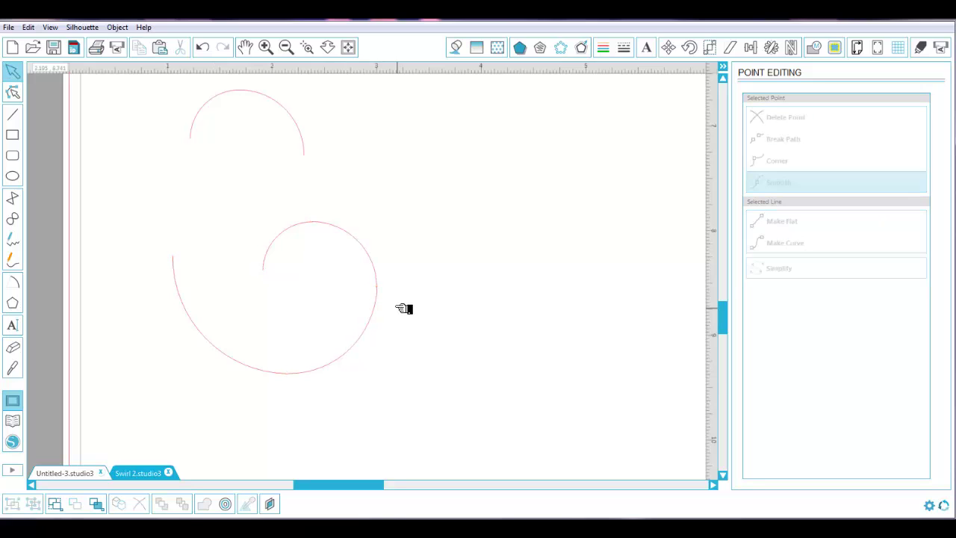
left_click(379, 291)
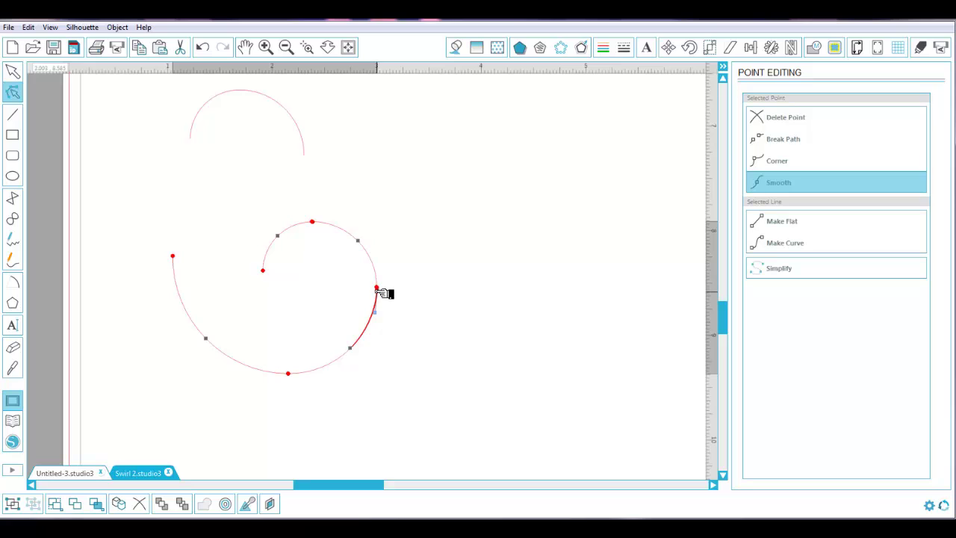
left_click_drag(381, 293, 379, 293)
left_click(420, 325)
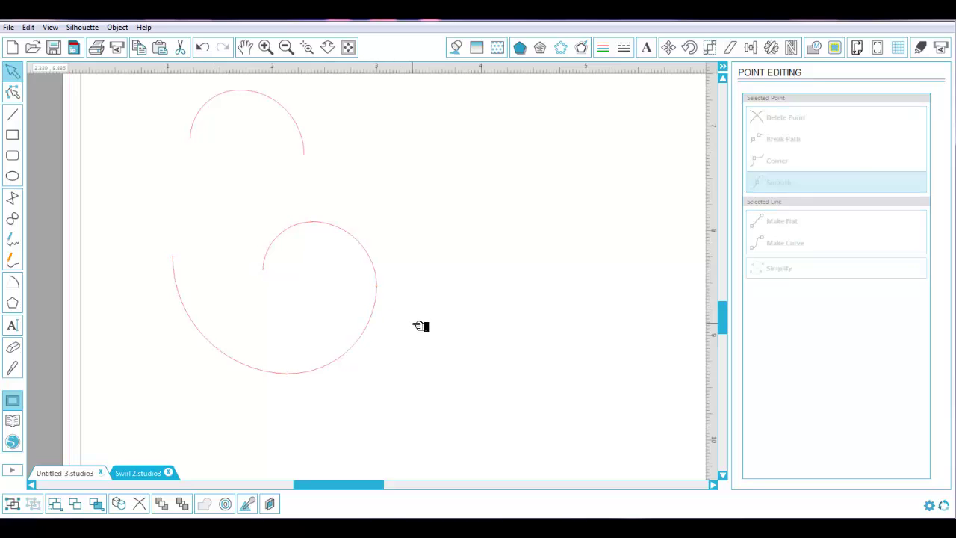
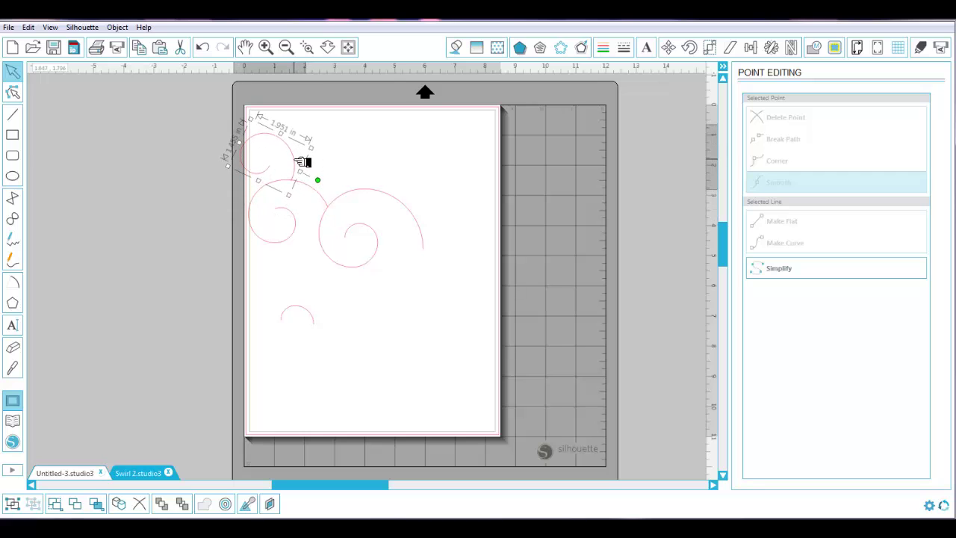
Rotate the smallest swirl and attach its end to the lower-left edge of the five-arc swirl.
left_click(317, 320)
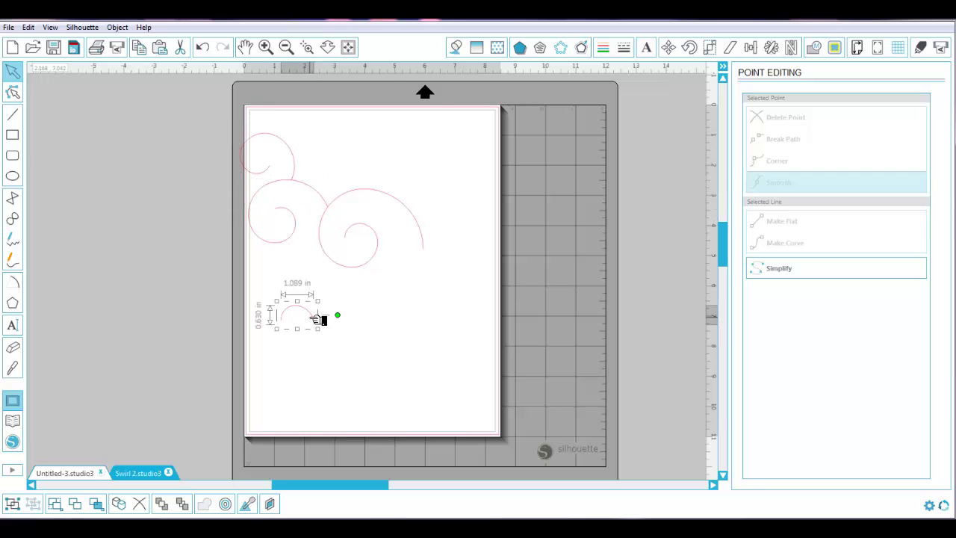
left_click_drag(340, 317, 256, 245)
left_click(342, 335)
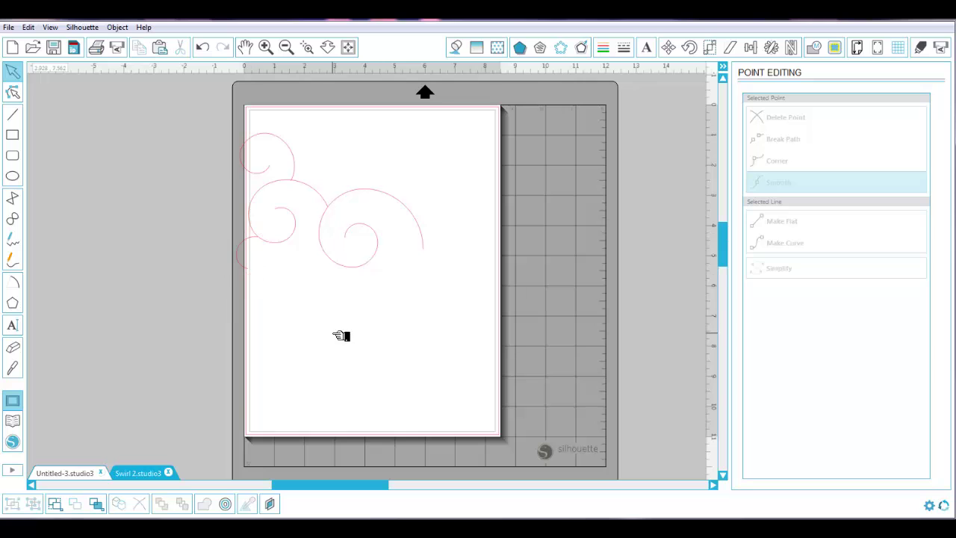
Edit the points of the swirl at the page's top-left corner and join the touching end points between its arcs.
left_click_drag(178, 119, 475, 334)
left_click_drag(410, 219, 449, 239)
left_click(258, 137)
double_click(258, 137)
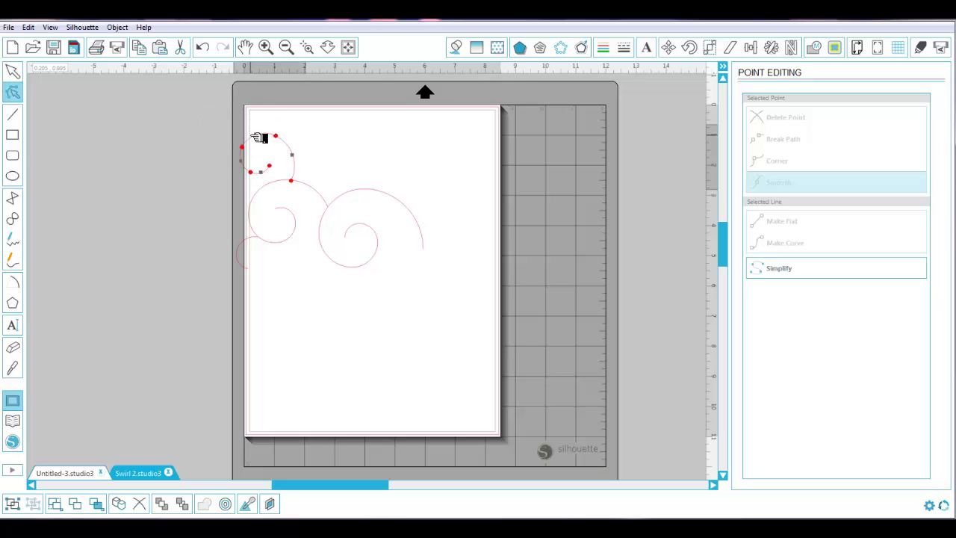
left_click(278, 138)
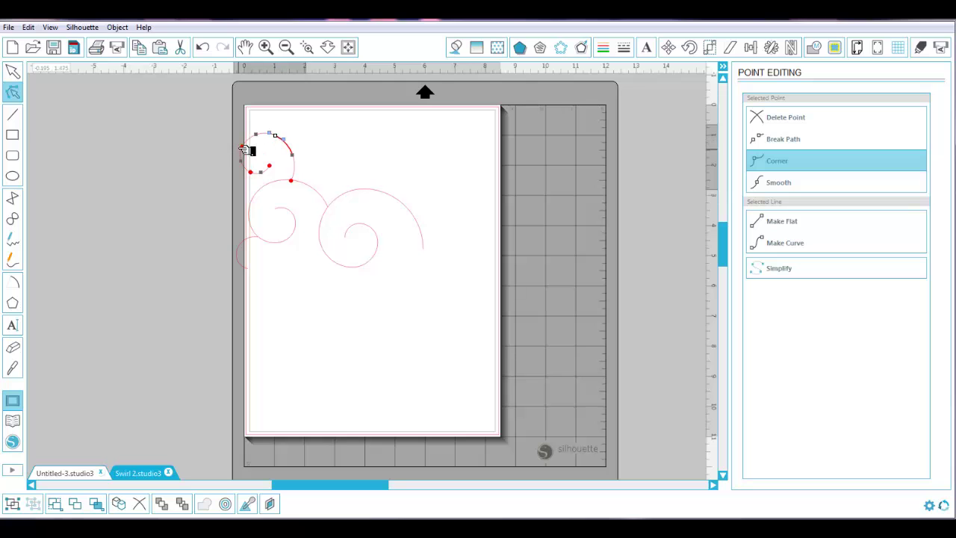
left_click(242, 148)
left_click(214, 154)
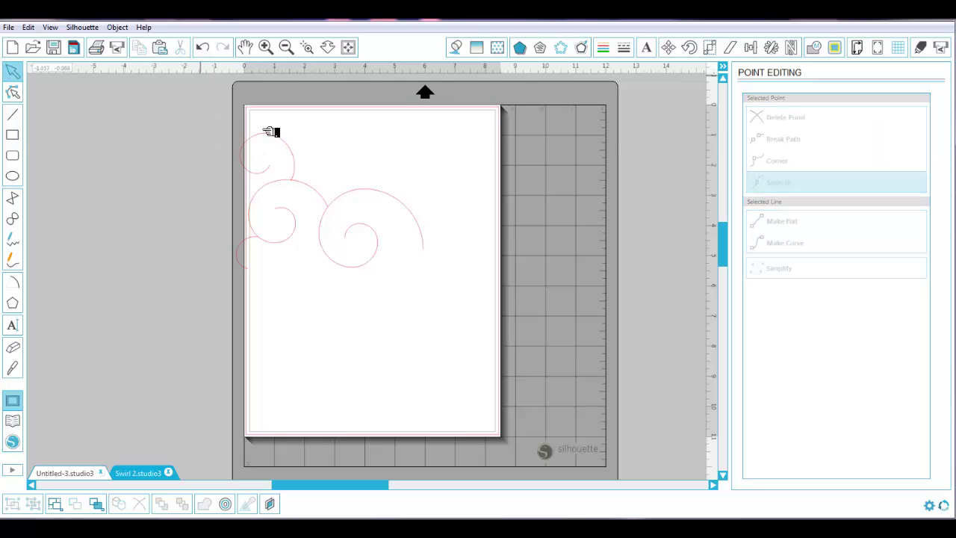
Group all four swirls and move the group fully inside the page margins.
left_click_drag(453, 295, 369, 58)
scroll(328, 143, "up", 2)
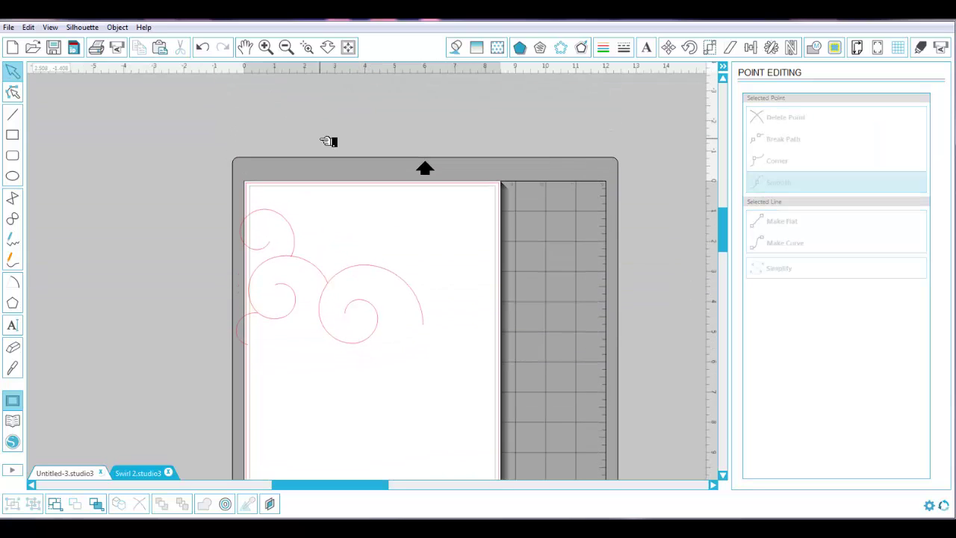
left_click_drag(183, 179, 496, 419)
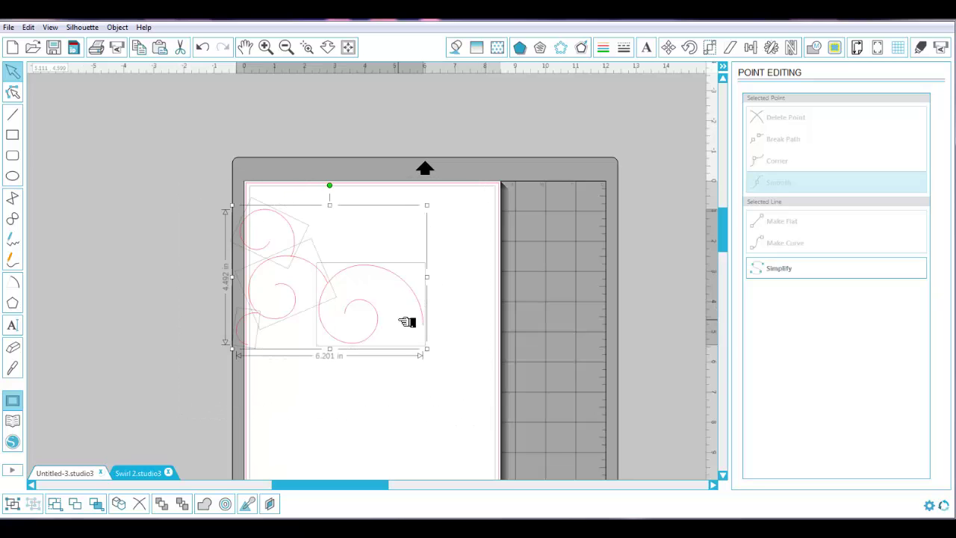
left_click(18, 505)
left_click_drag(351, 275, 400, 301)
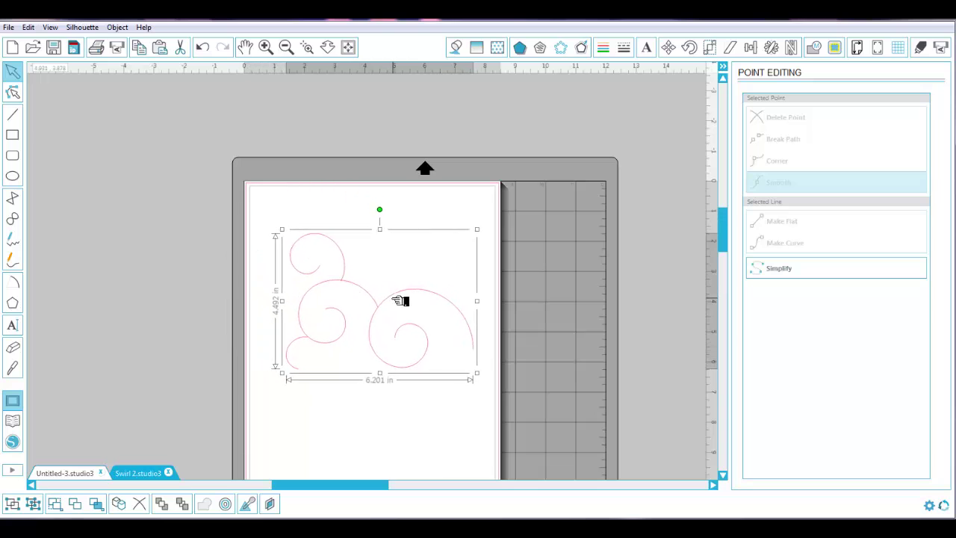
Create a round offset of 0.075 in around the grouped swirls.
left_click(350, 47)
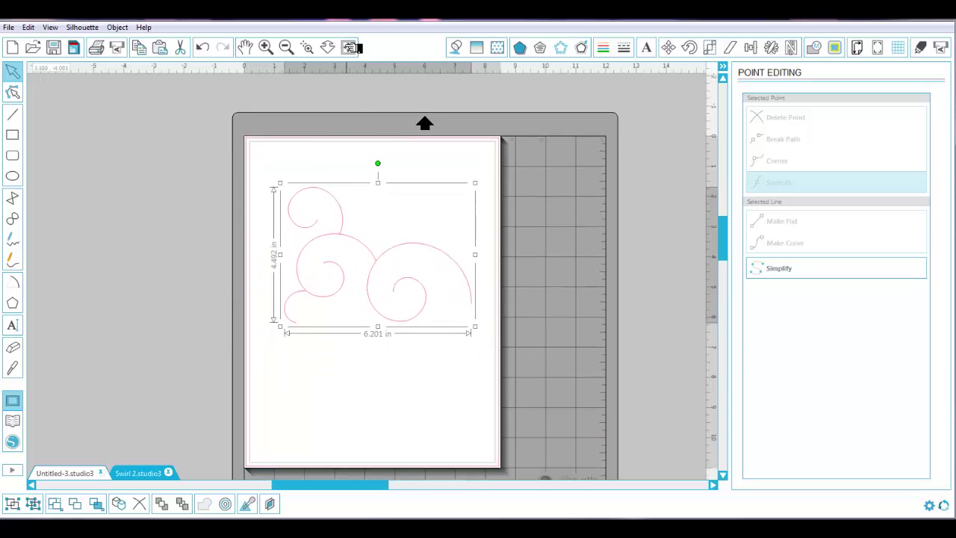
left_click(585, 49)
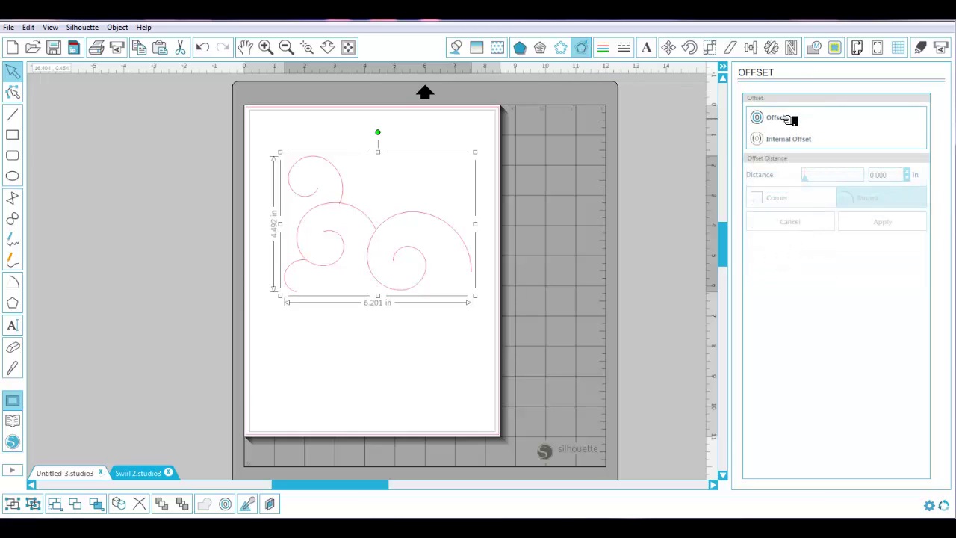
left_click(777, 118)
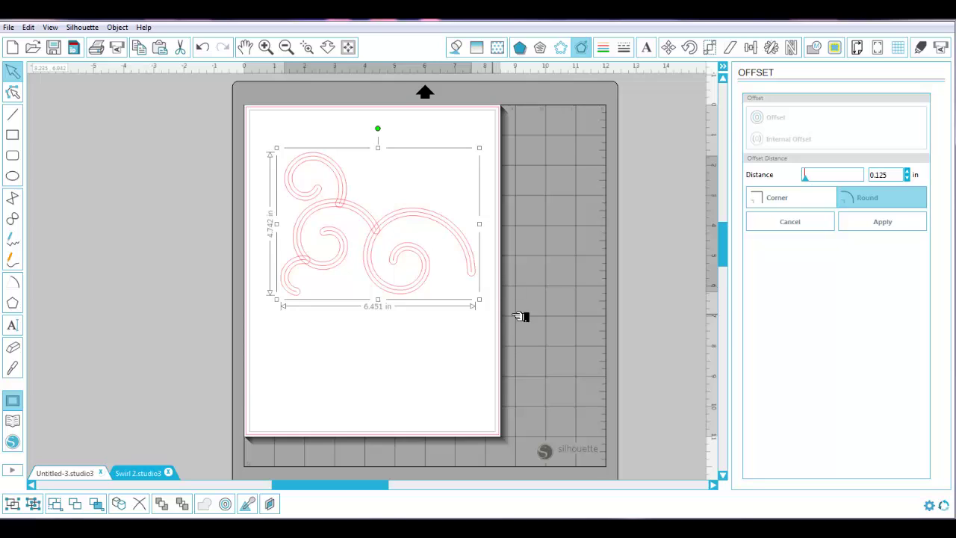
left_click(913, 178)
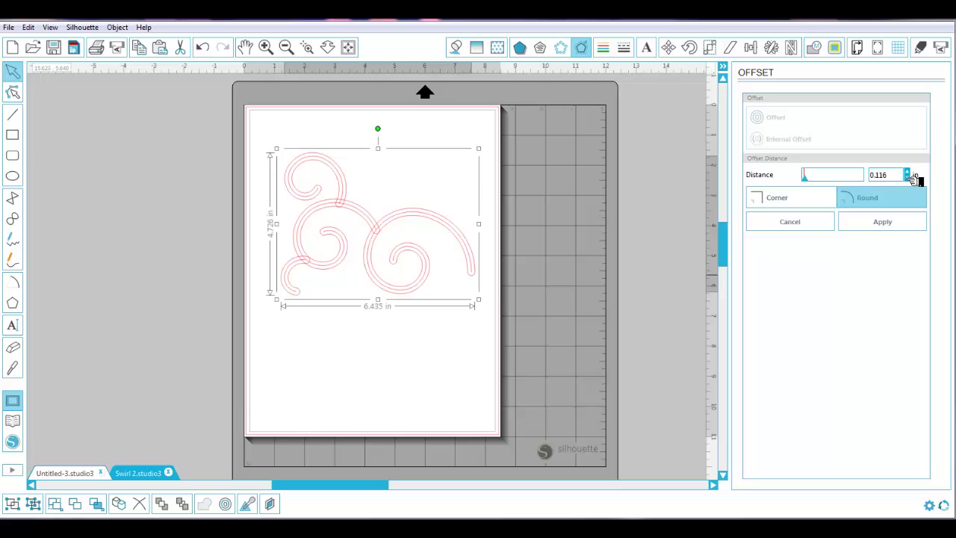
left_click(913, 178)
left_click(913, 178)
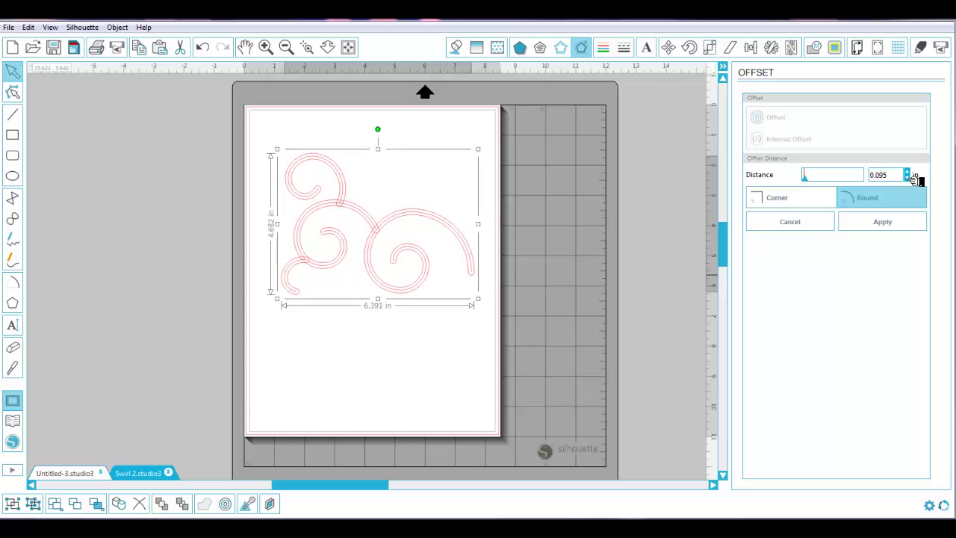
left_click(912, 178)
left_click(913, 177)
left_click(913, 178)
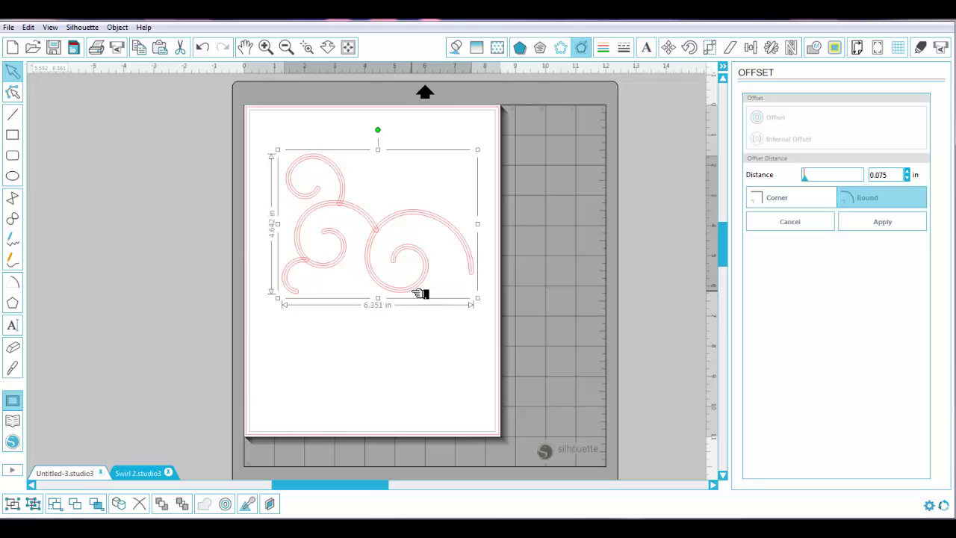
Move the offset outline off the page's left side and the original grouped swirls off its right side.
left_click_drag(420, 294, 181, 284)
left_click_drag(264, 130, 514, 326)
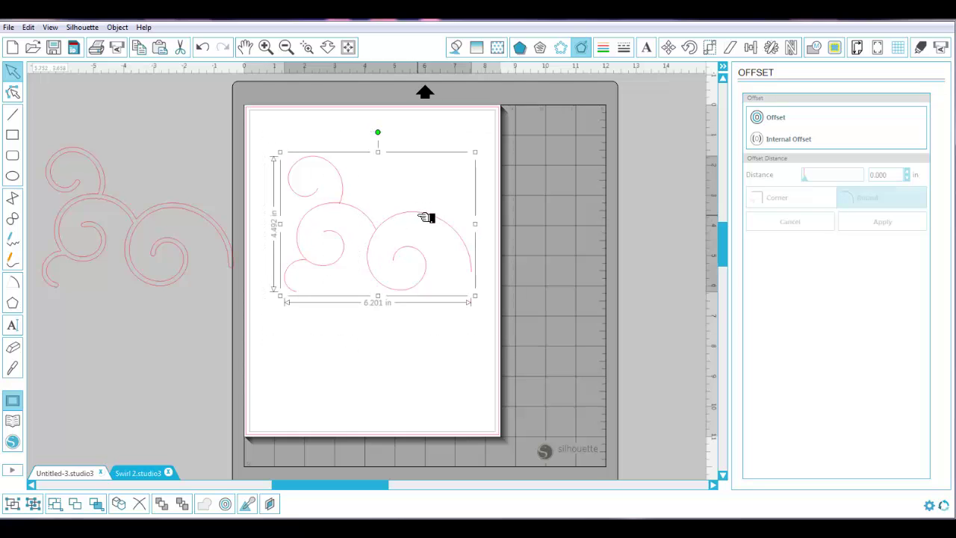
left_click_drag(426, 217, 700, 217)
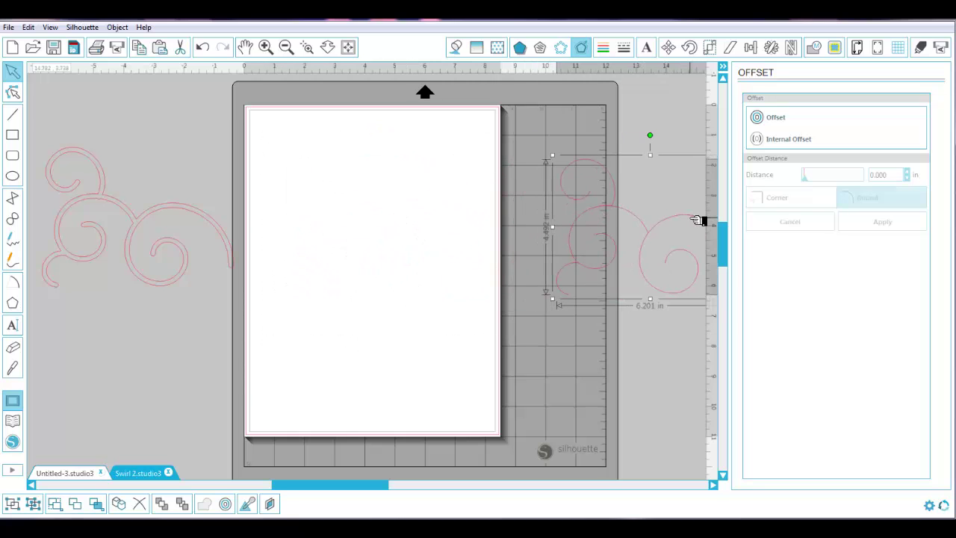
Move the offset outline back onto the page and scale it proportionally to about 3.89 in wide.
left_click_drag(205, 212, 428, 224)
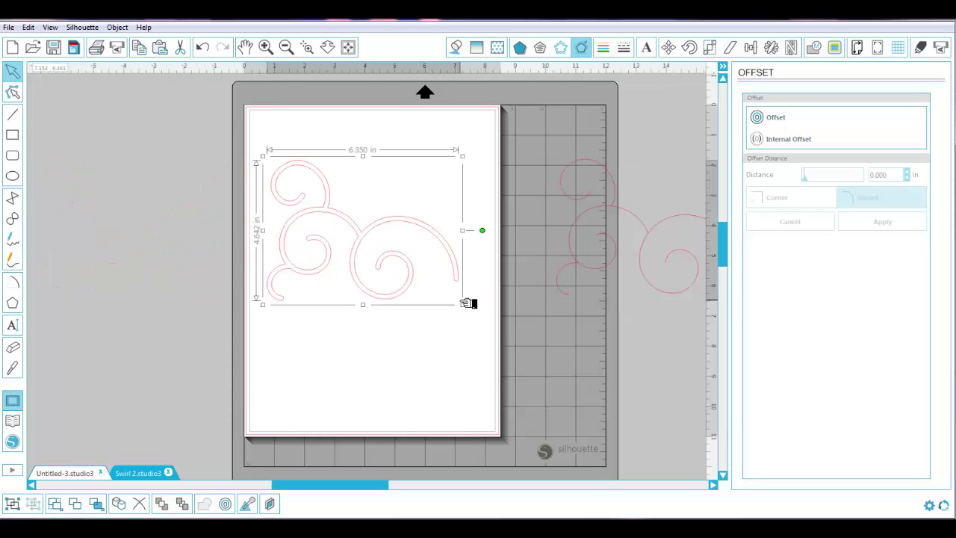
left_click_drag(470, 307, 411, 234)
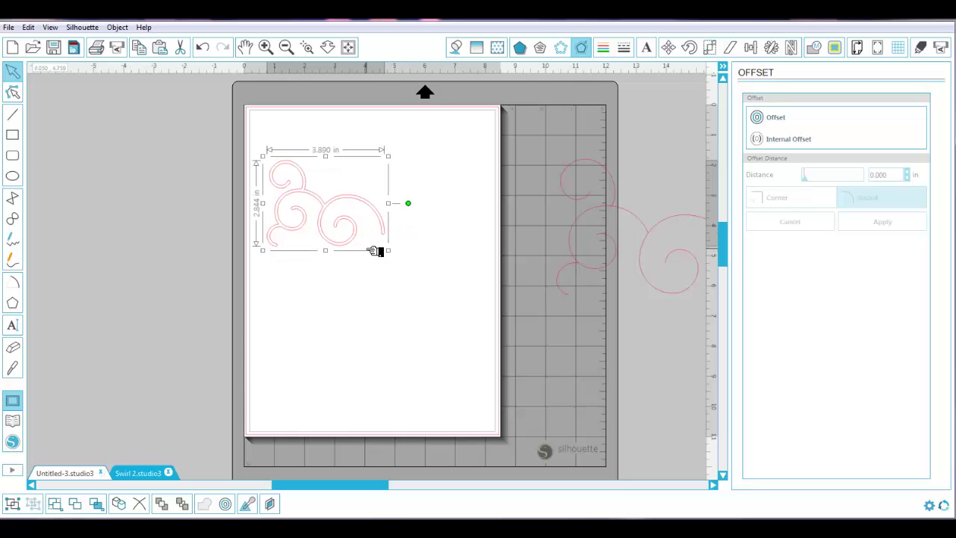
left_click_drag(369, 199, 375, 202)
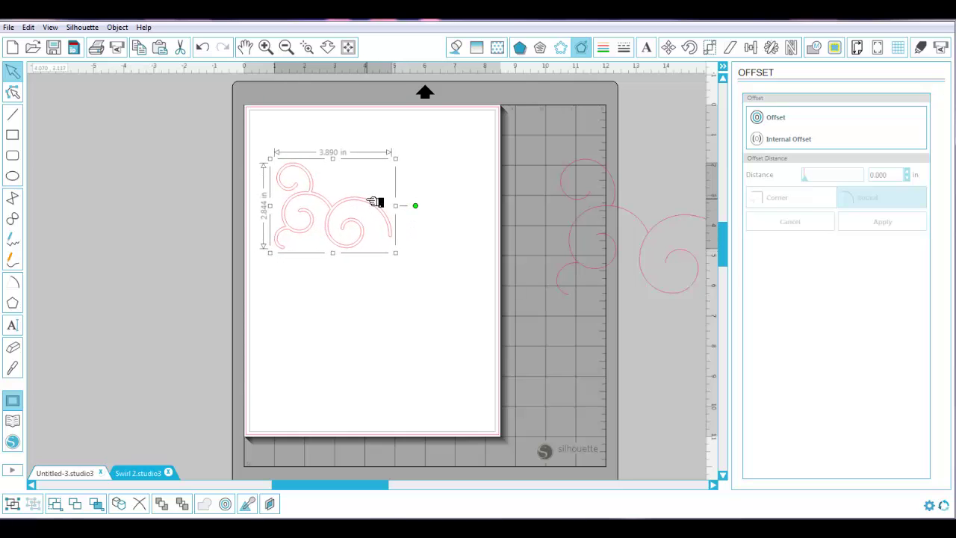
Mirror the outlined flourish to its right and nudge the copy left so the touching ends overlap slightly.
left_click(772, 48)
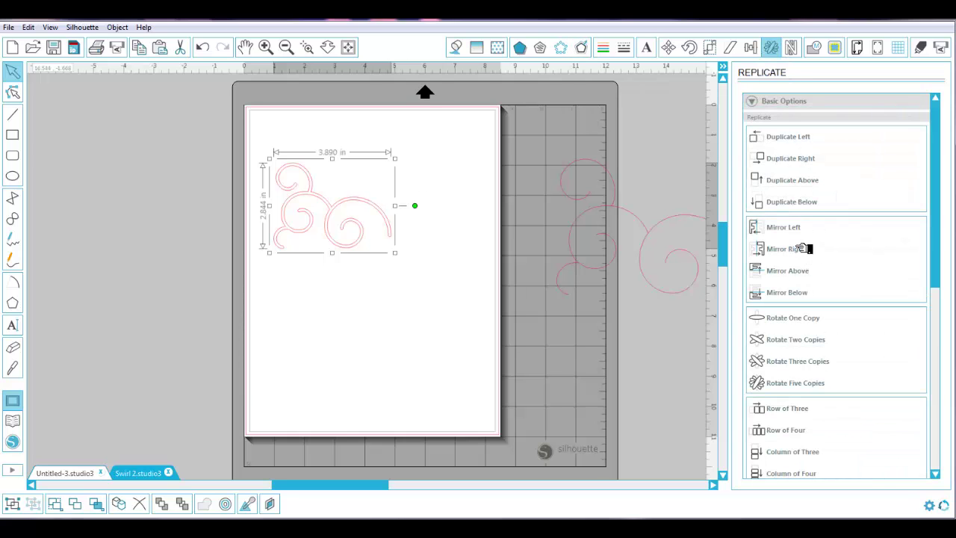
left_click(801, 249)
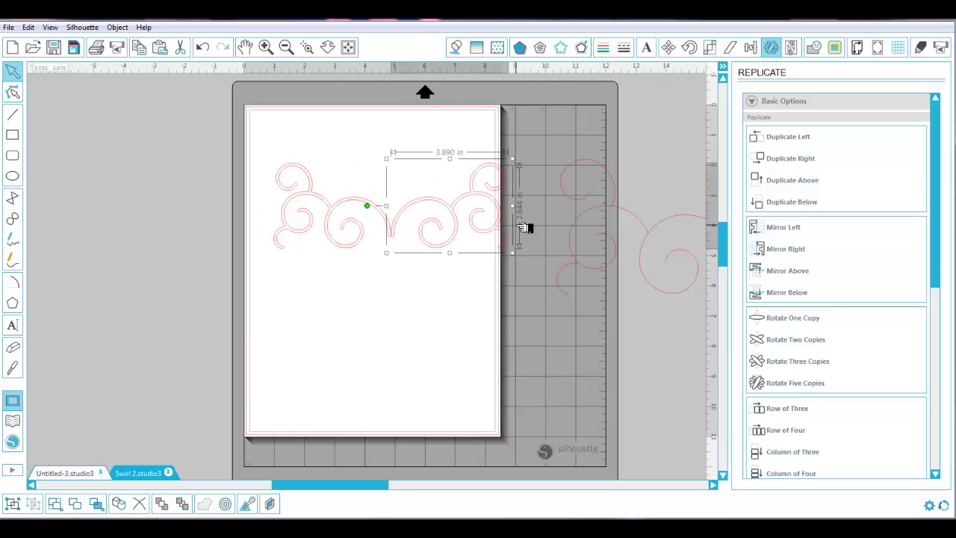
key("Left")
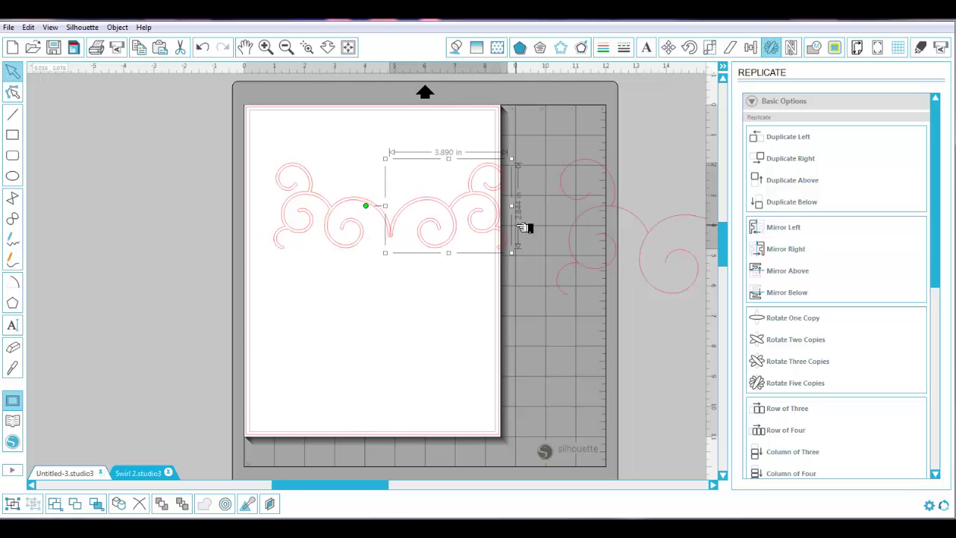
Weld the two mirrored flourishes into one shape and scale it to about 6.08 in wide within the page margins.
left_click(250, 137)
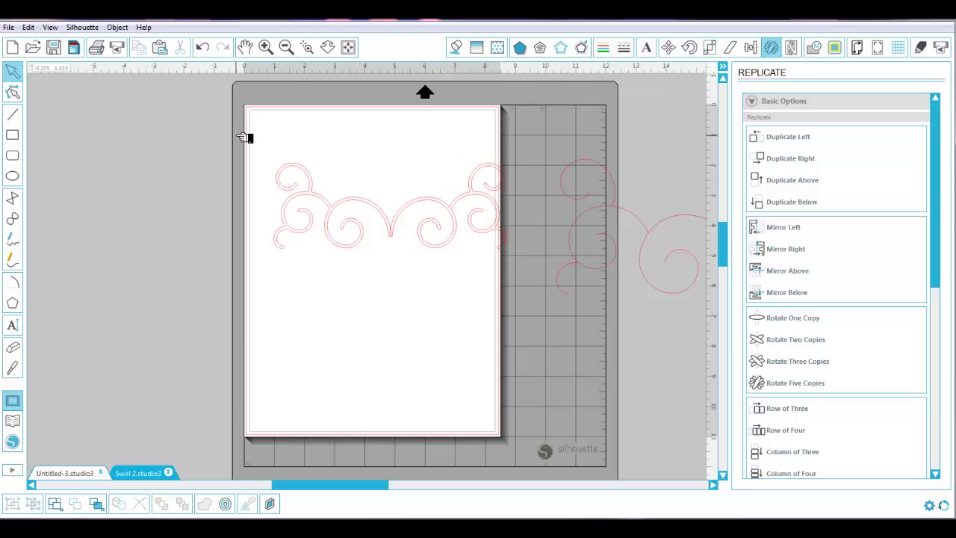
left_click_drag(239, 121, 545, 315)
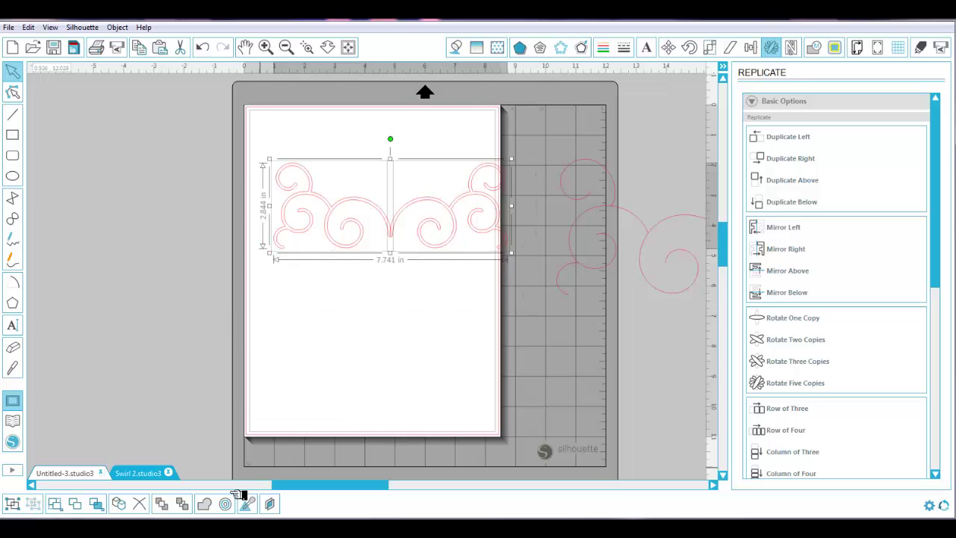
left_click(209, 505)
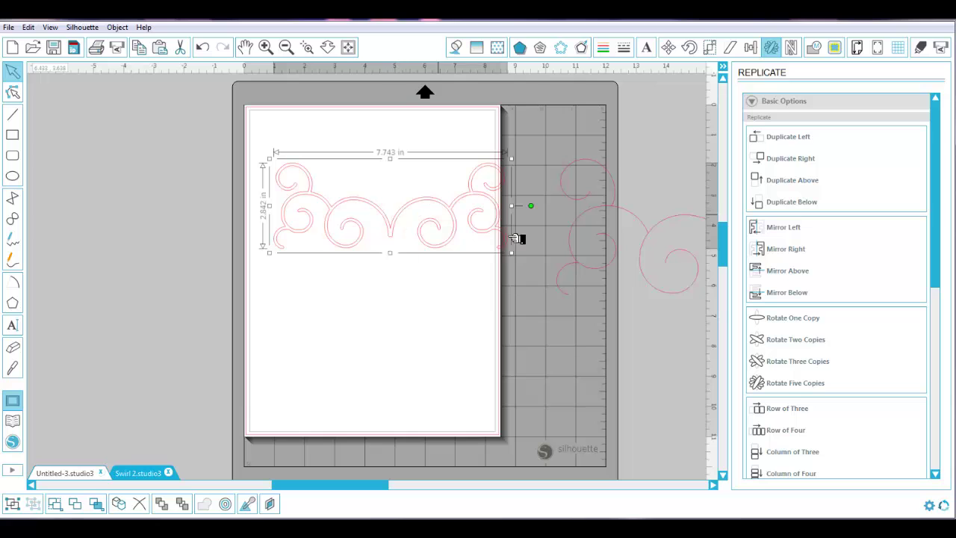
left_click_drag(517, 254, 463, 281)
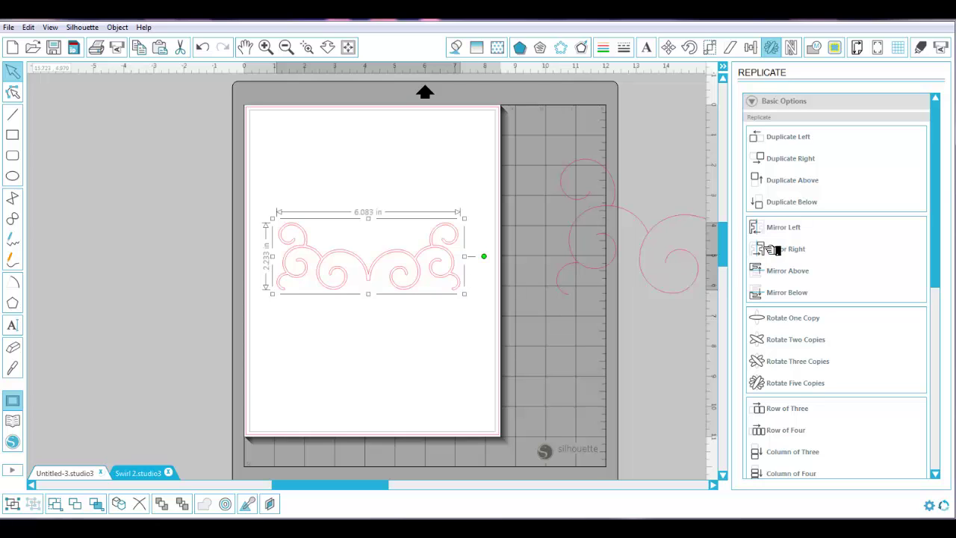
Mirror the welded flourish above itself with a slight overlap and weld both halves into one frame.
left_click(803, 271)
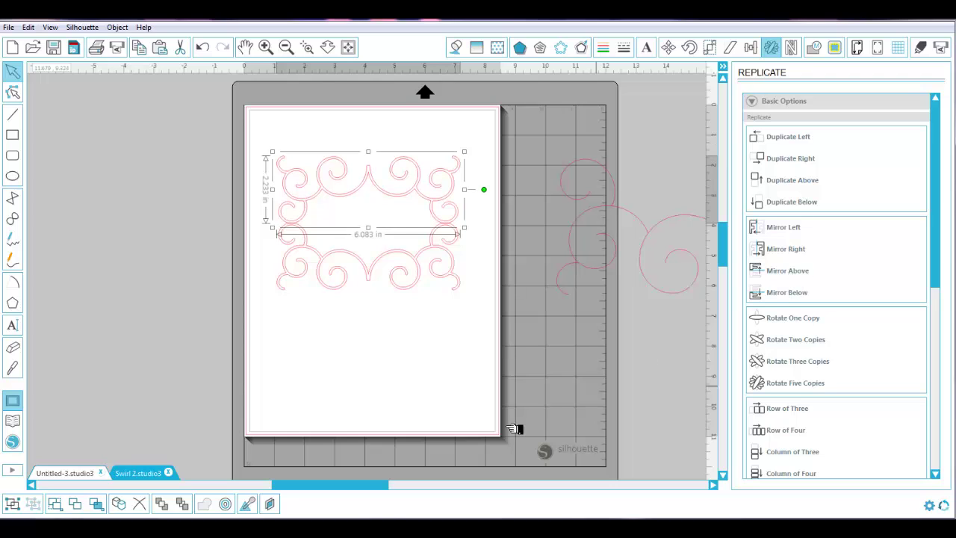
left_click(458, 390)
left_click_drag(250, 134, 487, 348)
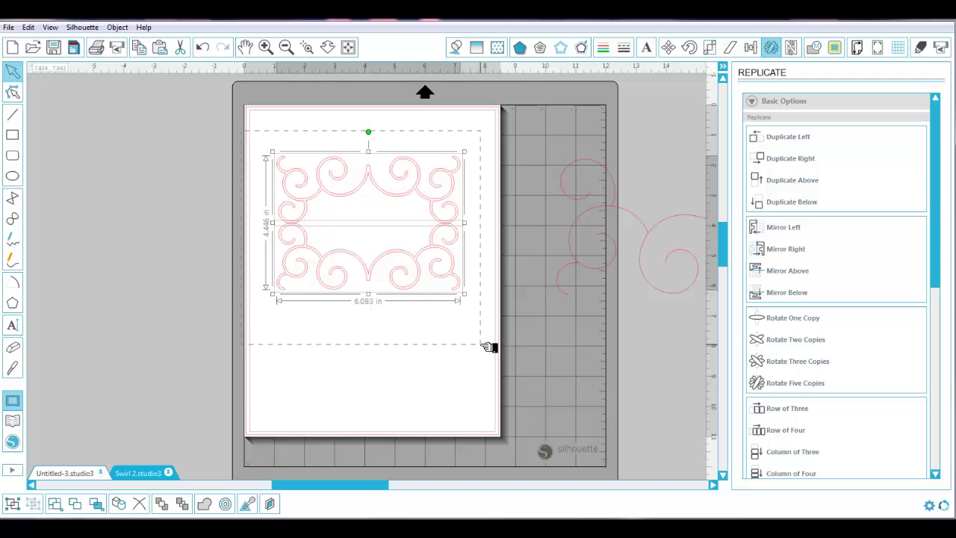
left_click(204, 503)
left_click(409, 371)
Fill the welded swirl frame with solid red (F40000).
left_click(421, 282)
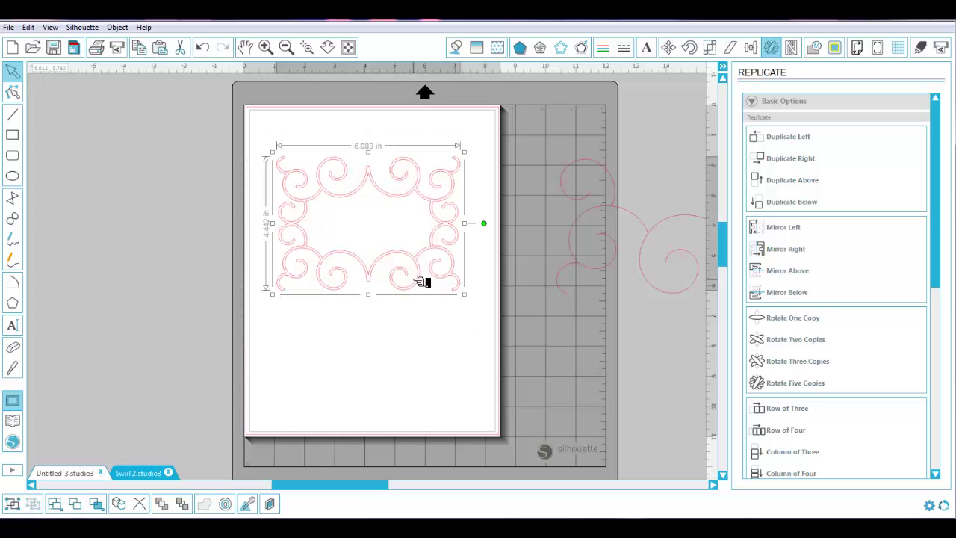
left_click(456, 47)
left_click(756, 145)
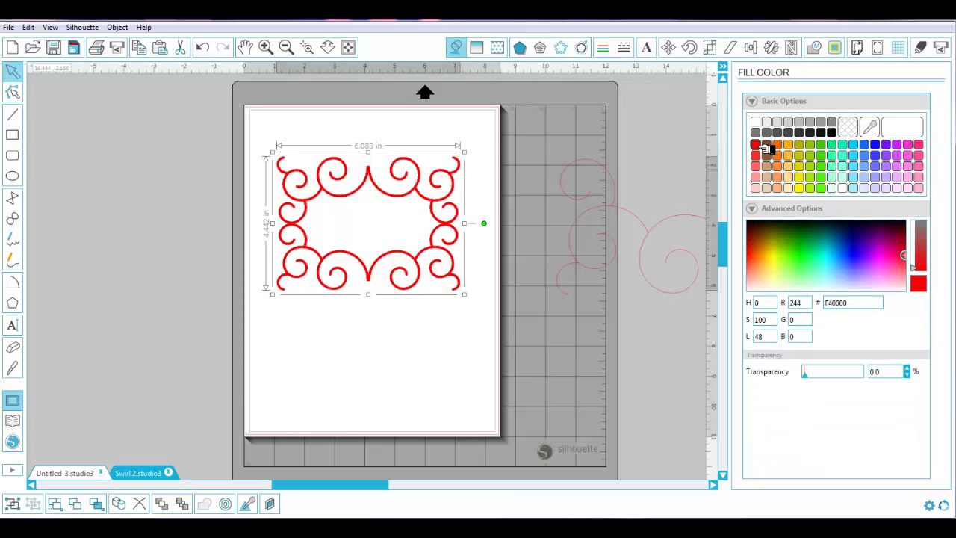
left_click(424, 345)
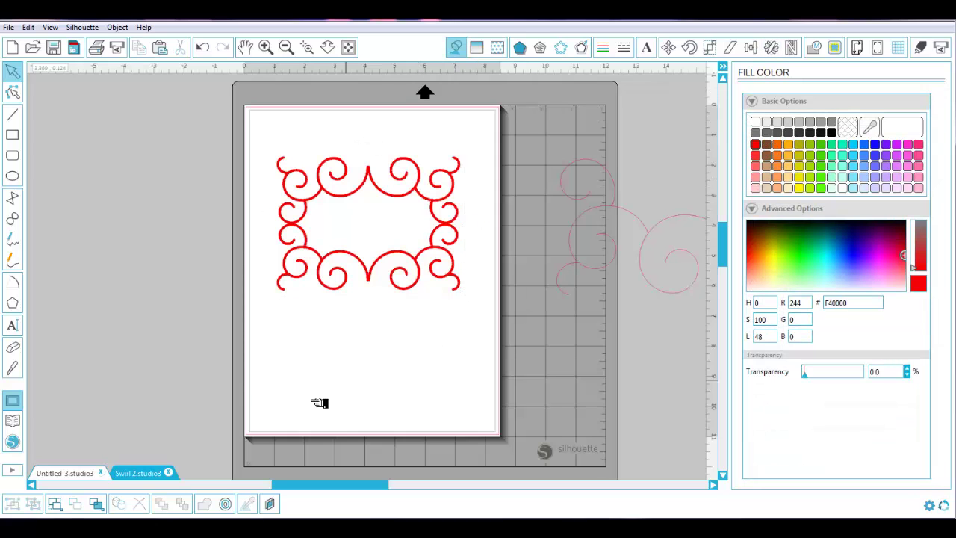
Switch to the Untitled-3.studio3 document and shift its red swirl frame slightly to the left.
left_click(143, 473)
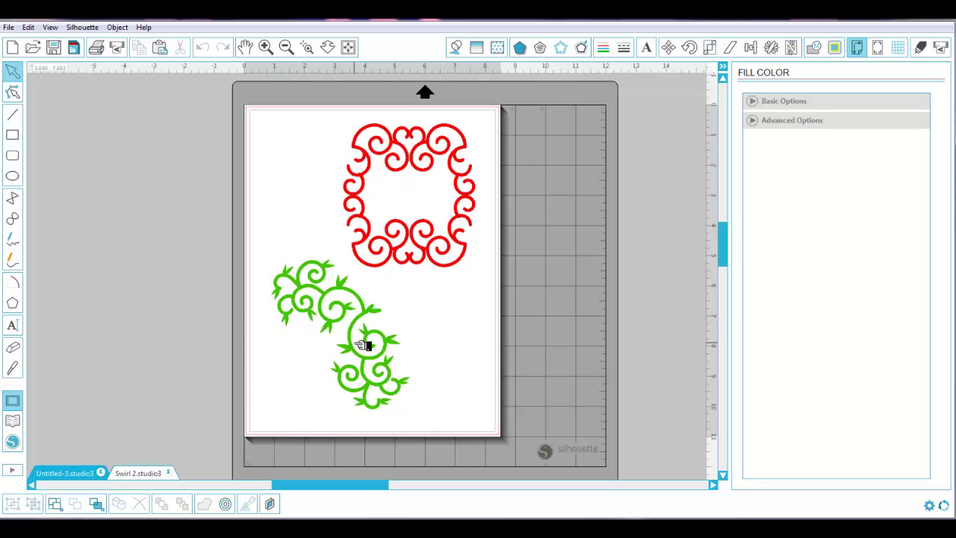
left_click(470, 233)
left_click_drag(470, 232, 460, 232)
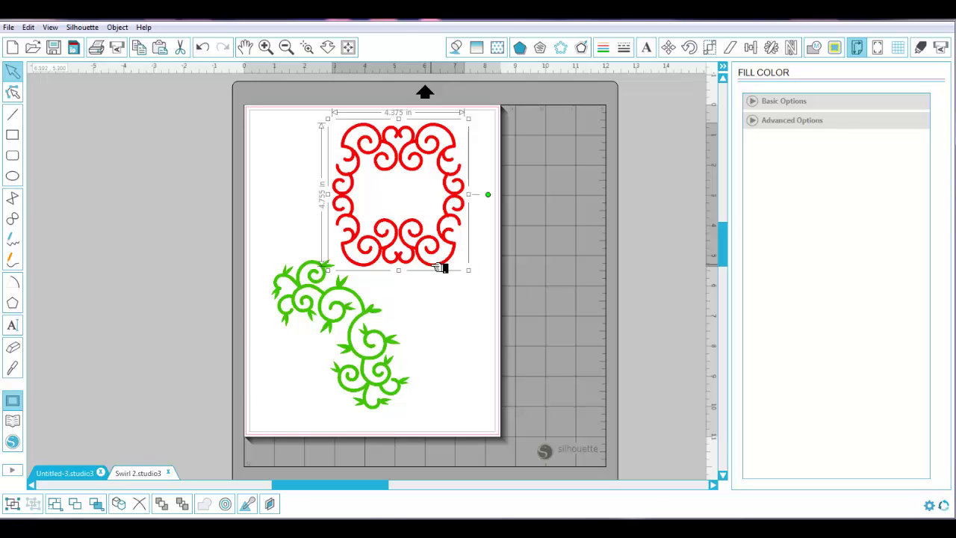
Create a new document and draw a rectangle about 5 in wide and 6.5 in high on the page.
left_click(22, 47)
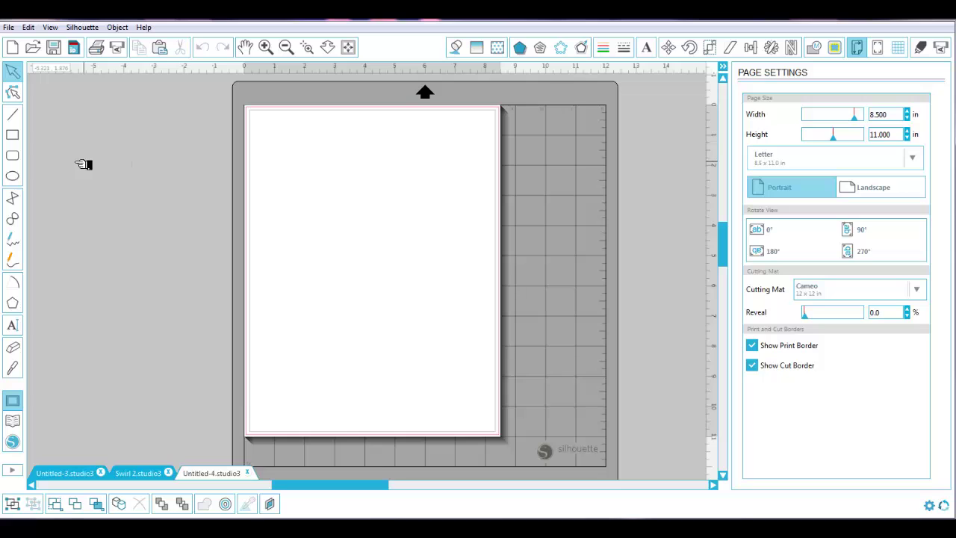
left_click(13, 135)
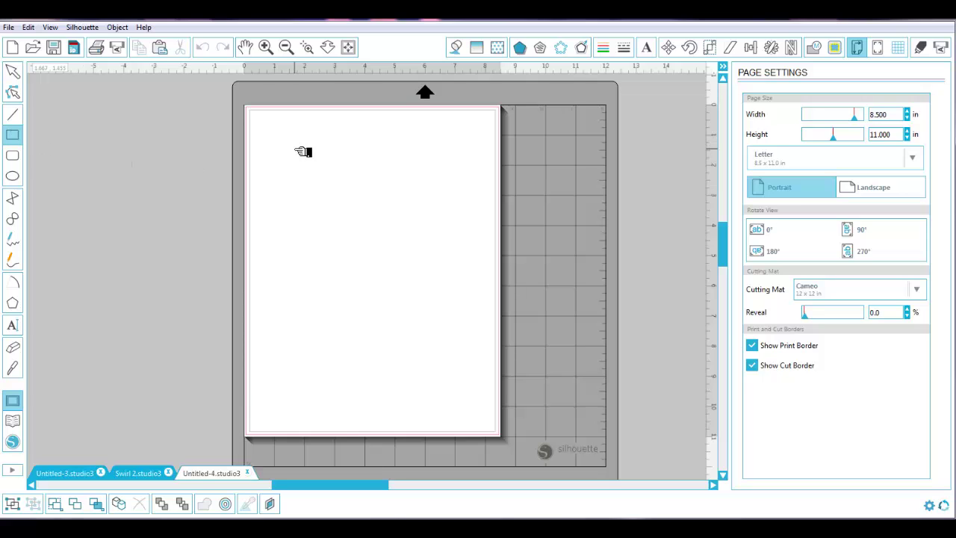
left_click_drag(296, 150, 458, 348)
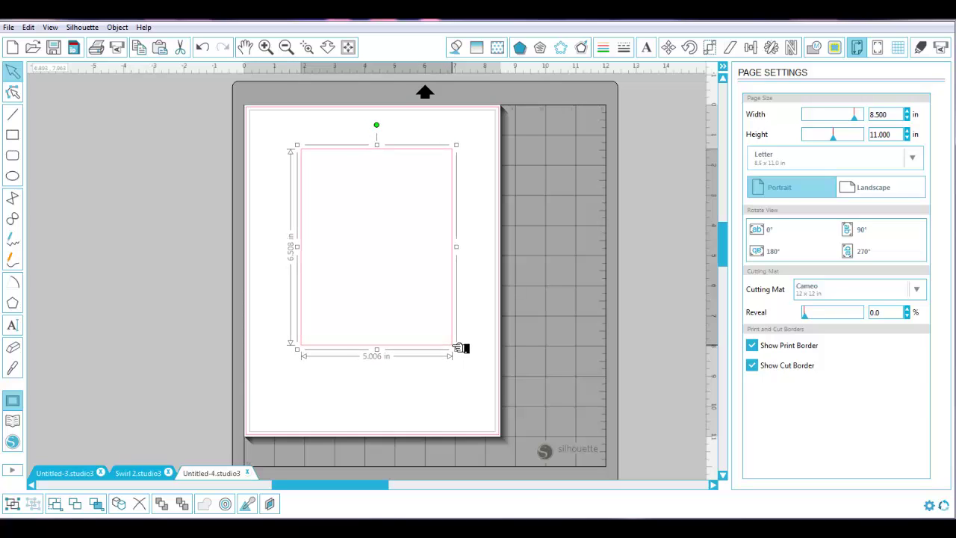
Apply a Diamond Hatch fill sketch to the rectangle and set the hatch spacing to 0.536 in.
left_click(544, 49)
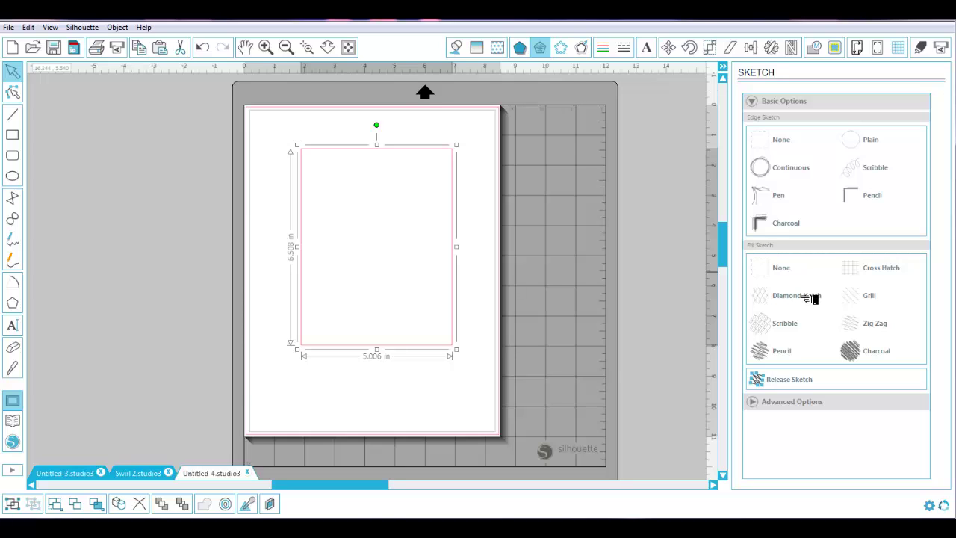
left_click(812, 297)
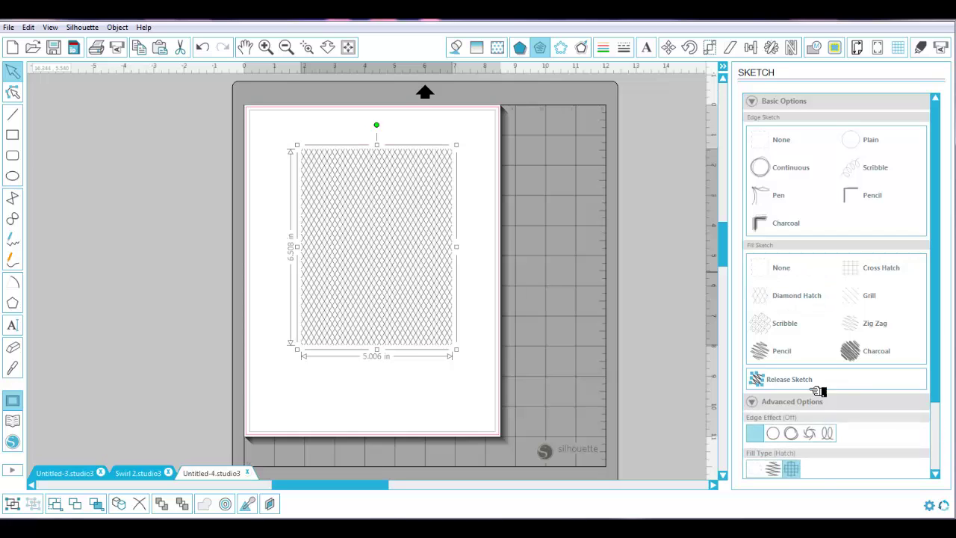
scroll(943, 319, "down", 3)
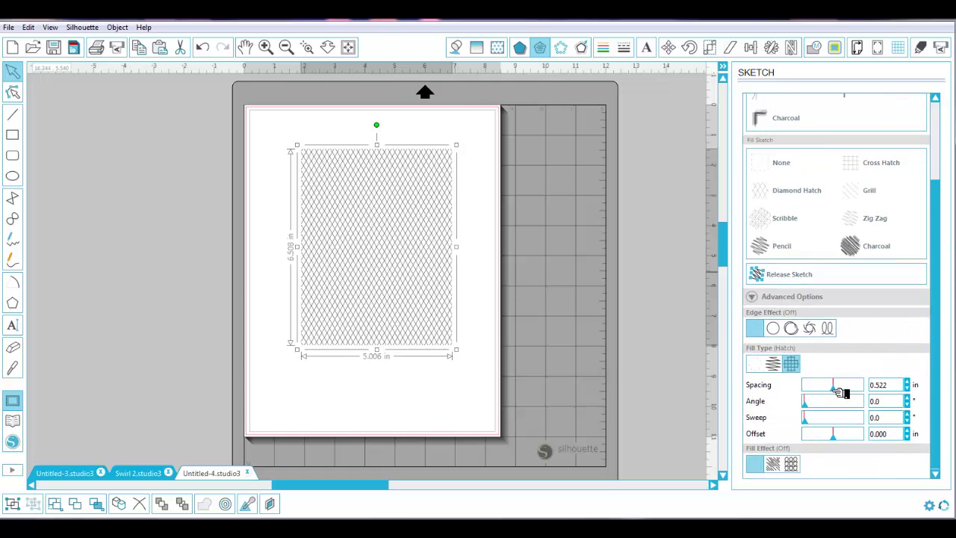
left_click(840, 390)
left_click_drag(842, 393, 845, 393)
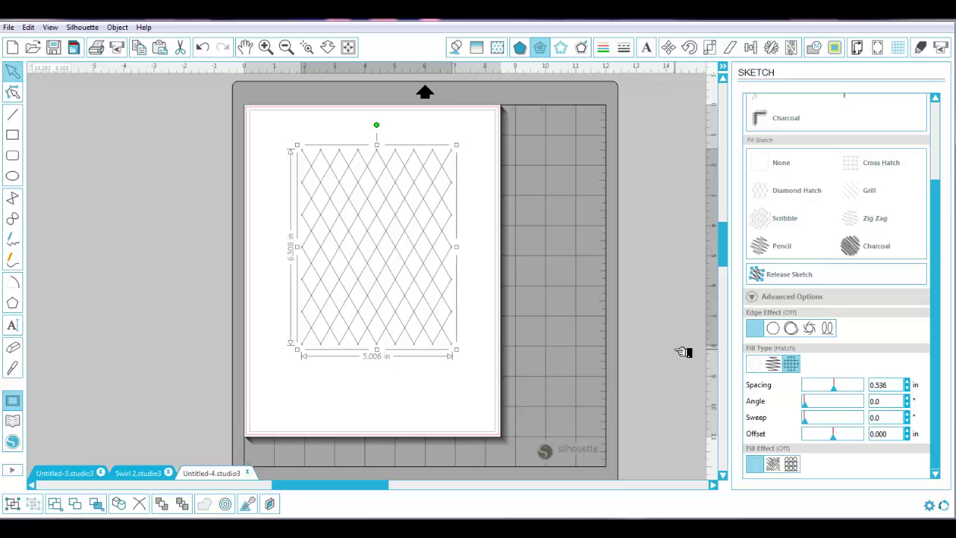
Set the line thickness of the diamond hatch to 0.203 in.
left_click(626, 48)
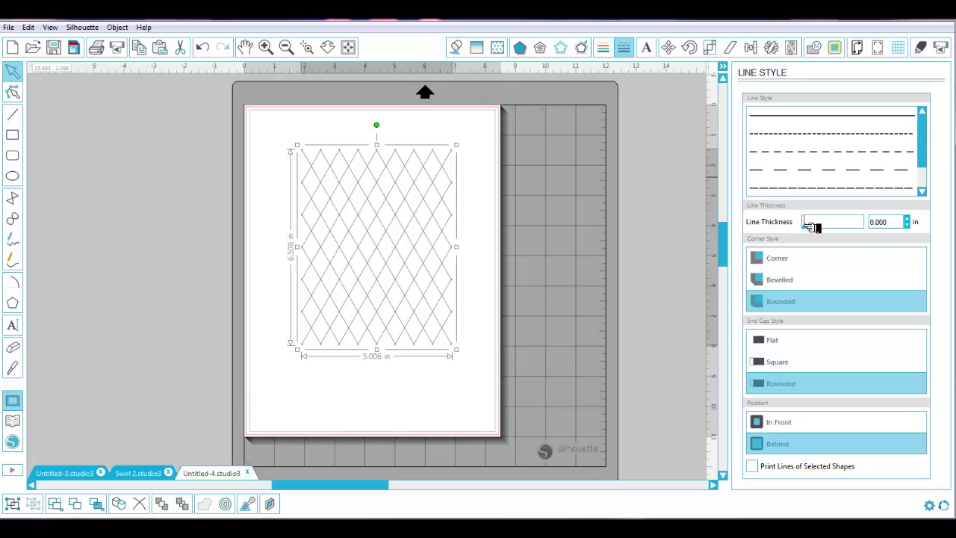
left_click_drag(812, 228, 818, 228)
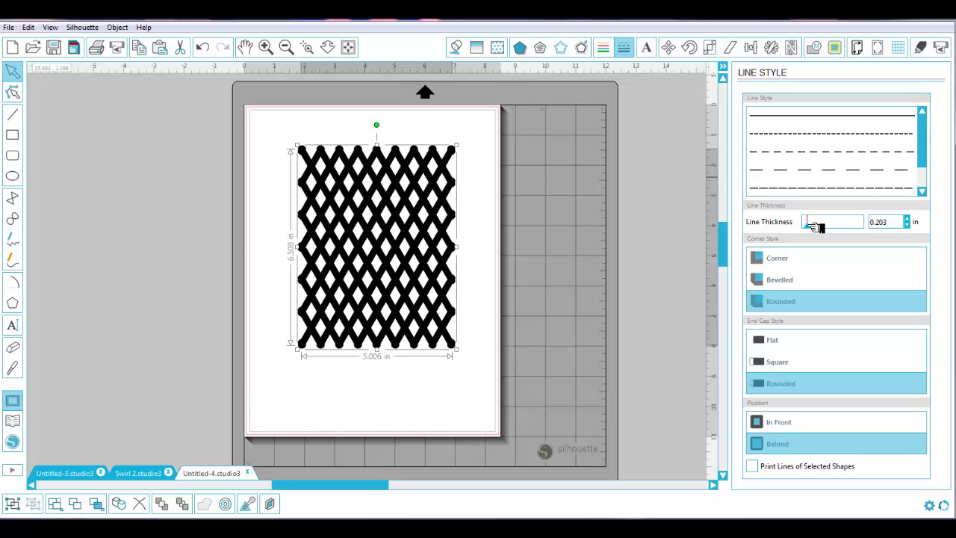
left_click(455, 399)
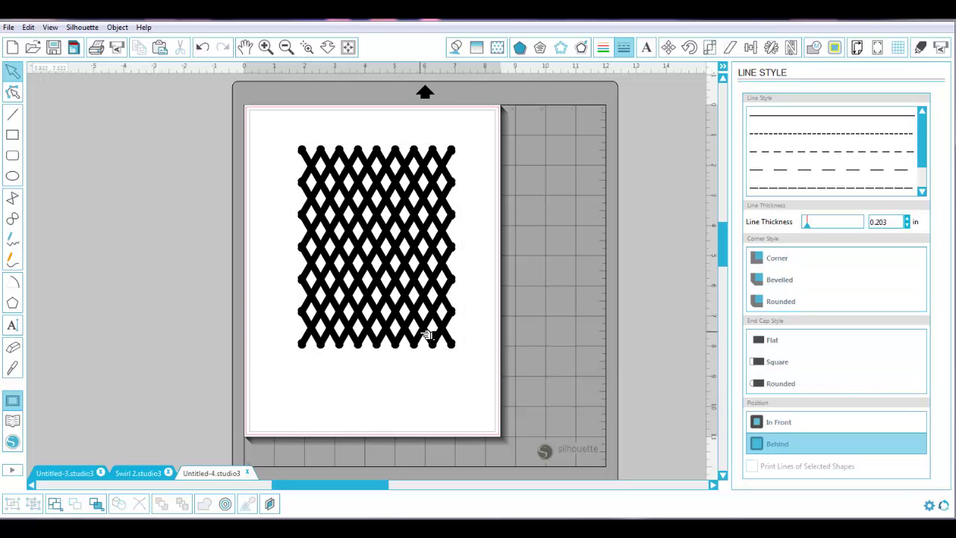
Draw a rectangle about 5.07 in wide and 6.49 in high along the outer edges of the diamond lattice.
left_click(13, 135)
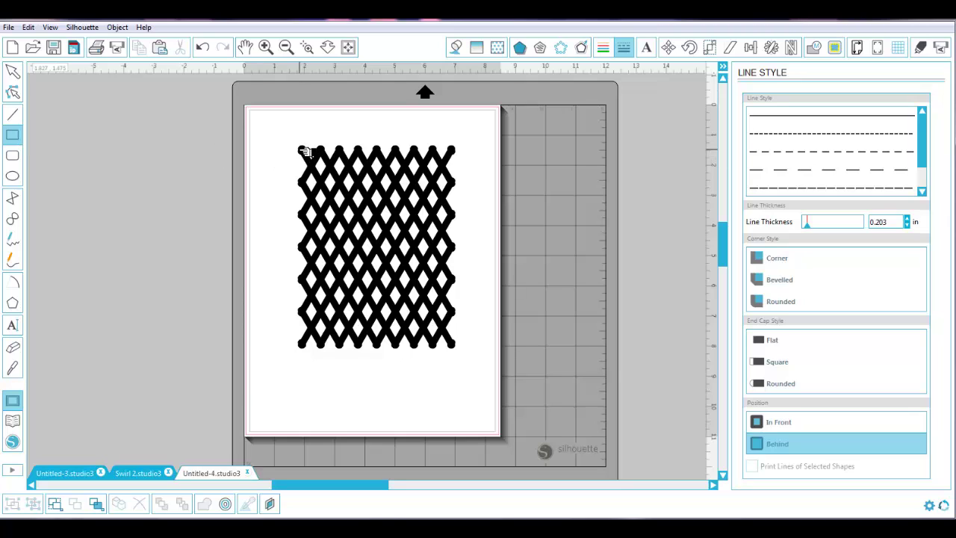
left_click_drag(299, 149, 315, 160)
mouse_move(351, 177)
left_mouse_down()
mouse_move(407, 200)
mouse_move(441, 270)
mouse_move(459, 347)
left_mouse_up()
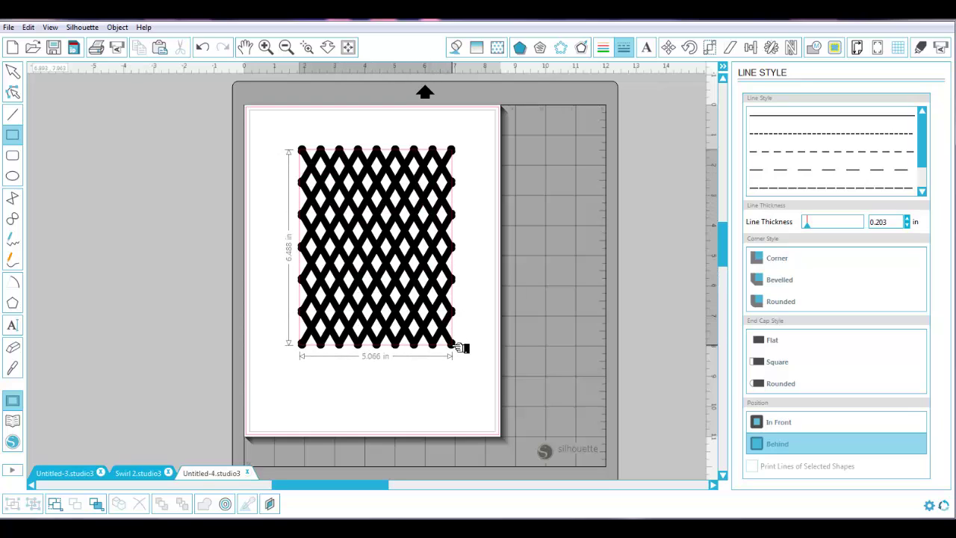
left_click_drag(460, 347, 461, 345)
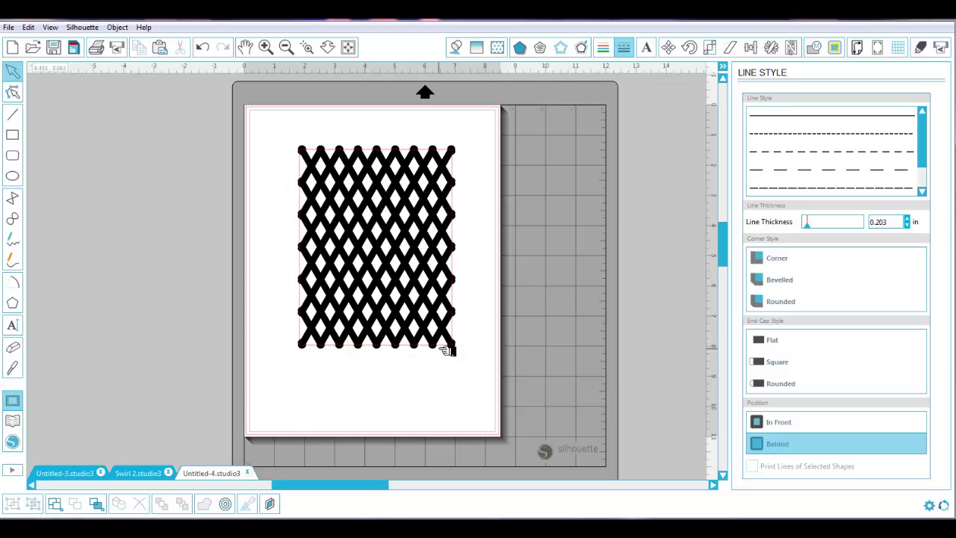
Offset the rectangle around the diamond lattice outward by 0.365 in with square corners.
left_click(448, 346)
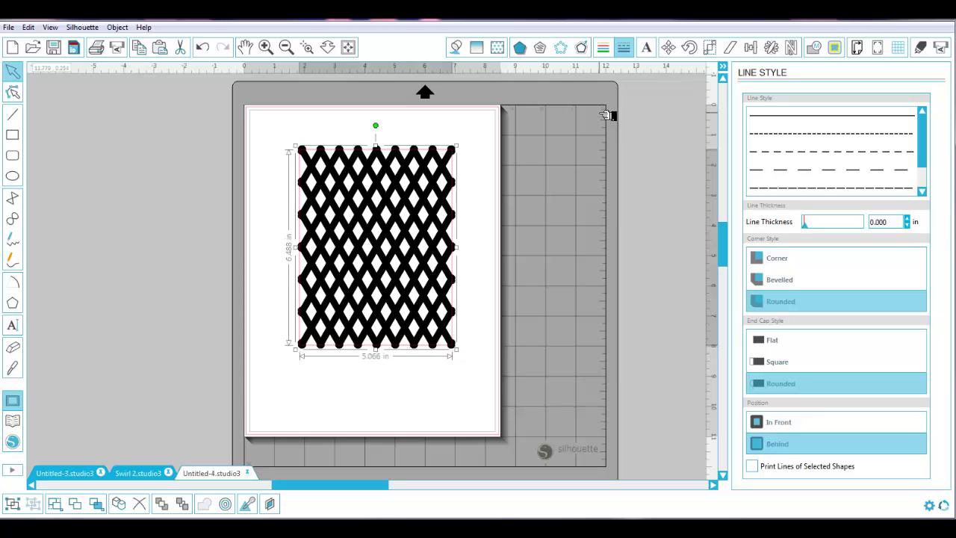
left_click(582, 49)
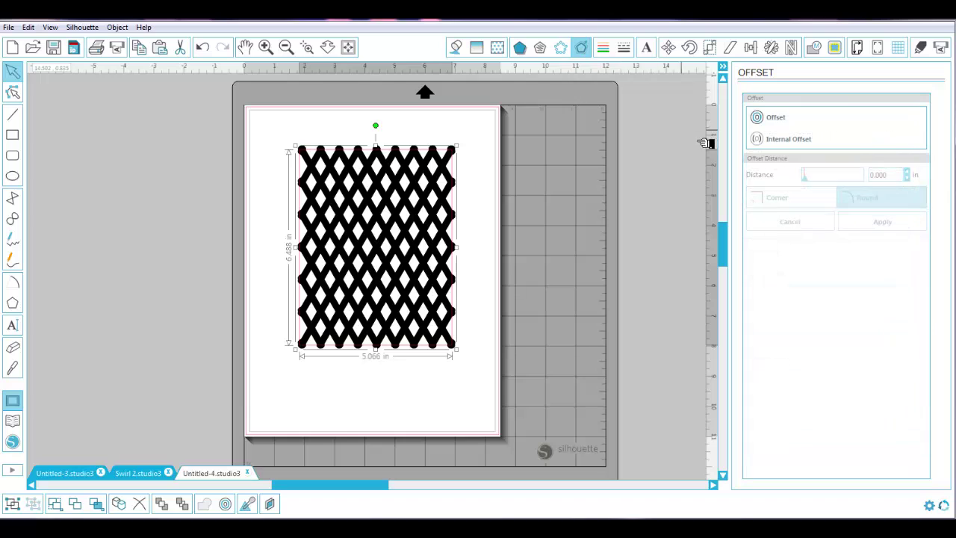
left_click(794, 117)
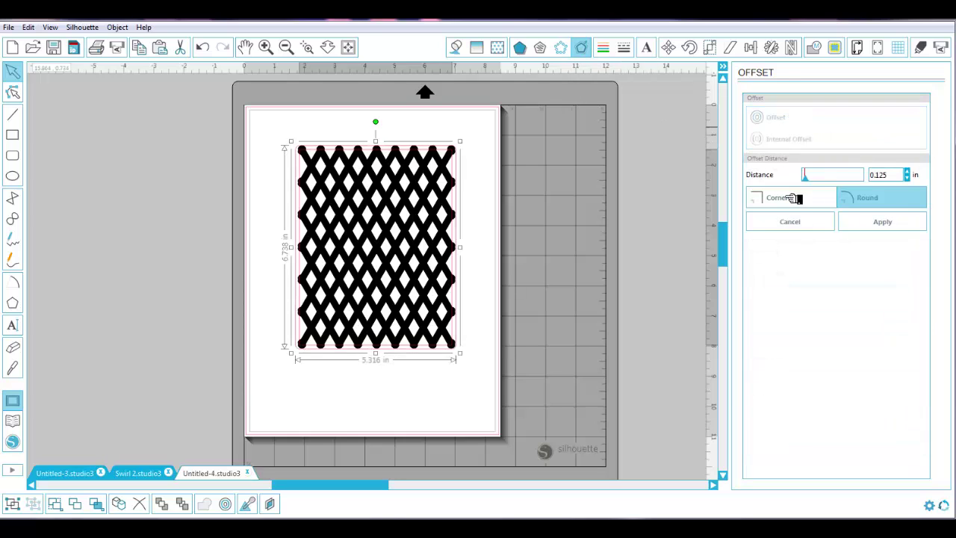
left_click(809, 200)
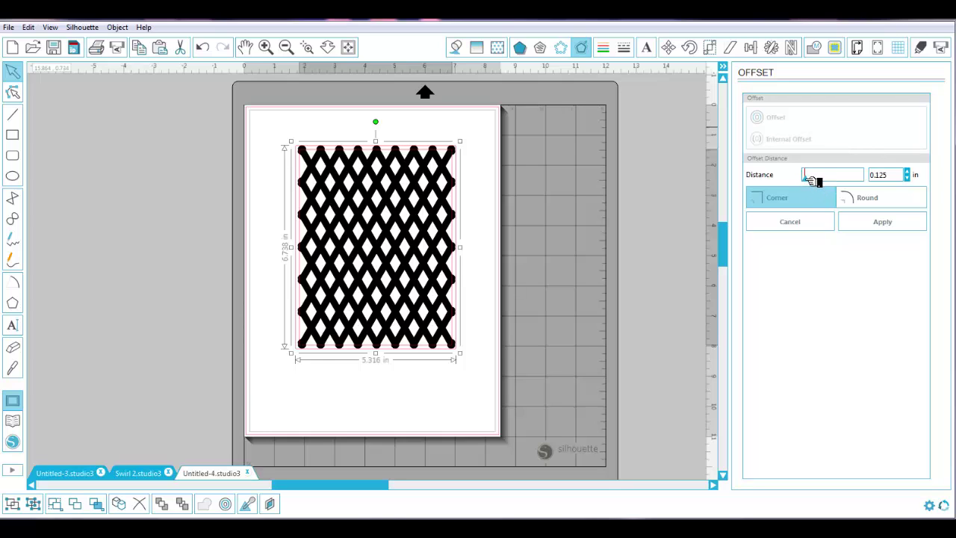
left_click_drag(812, 181, 814, 181)
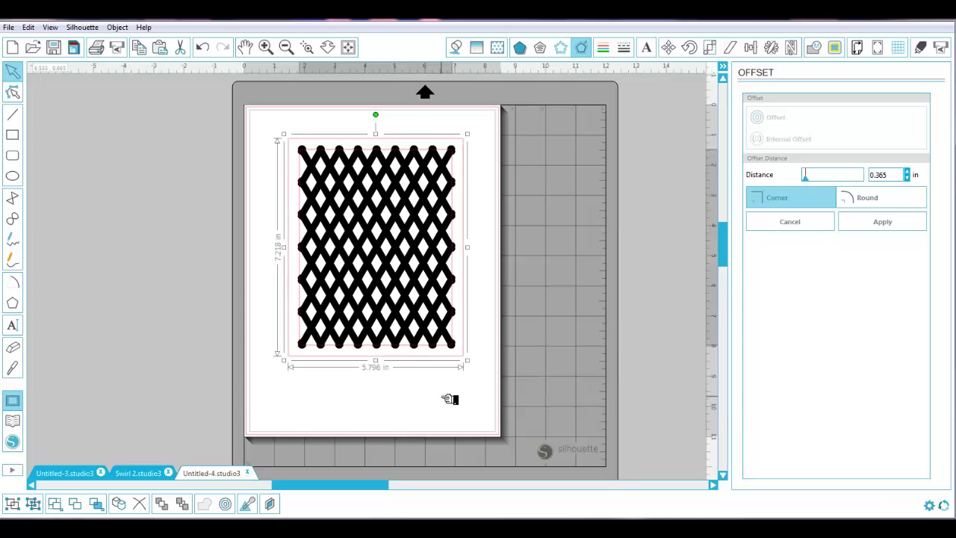
Combine the inner and outer rectangles around the lattice into one compound-path frame.
left_click(452, 372)
left_click(450, 358)
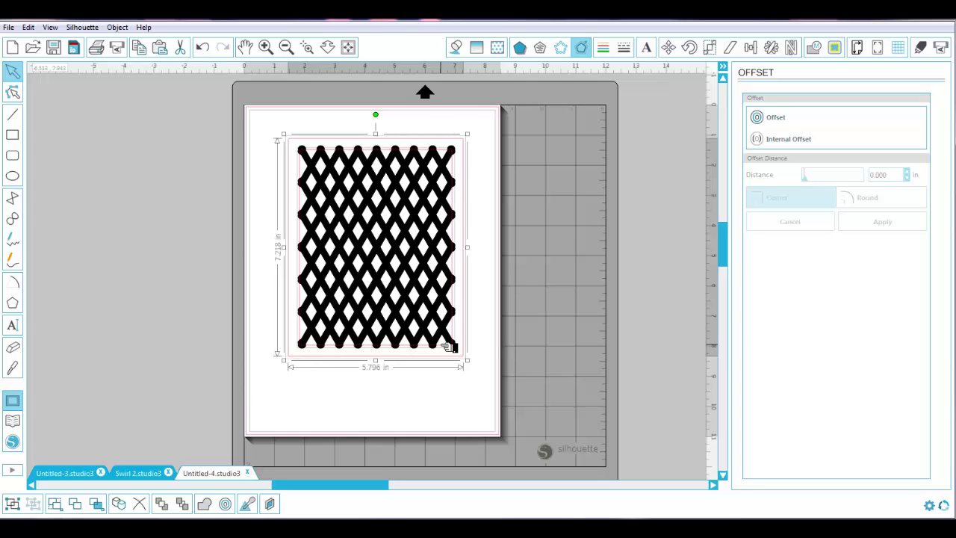
right_click(448, 348)
left_click(493, 278)
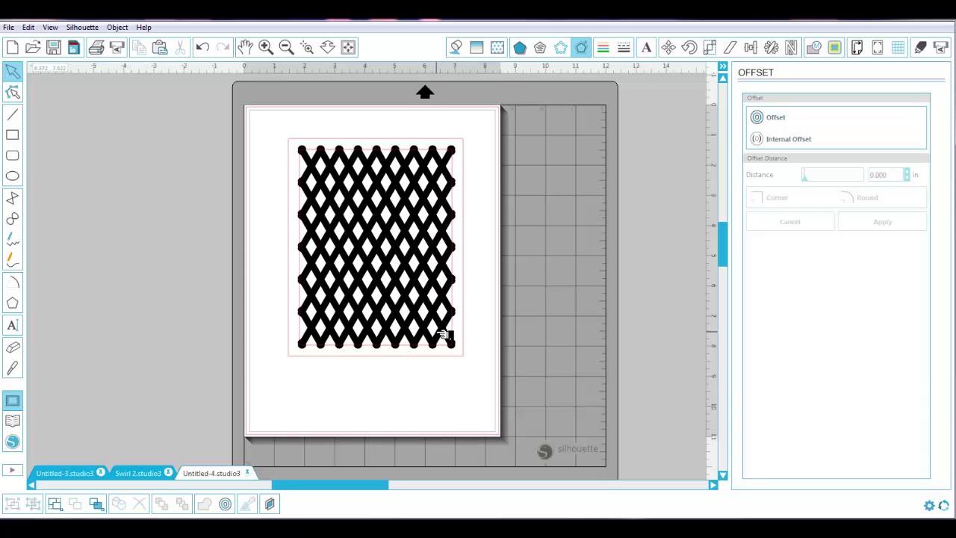
Preview the cut lines, set the lattice and frame to the Cut Edge style, and turn the cut-line preview off.
left_click(924, 47)
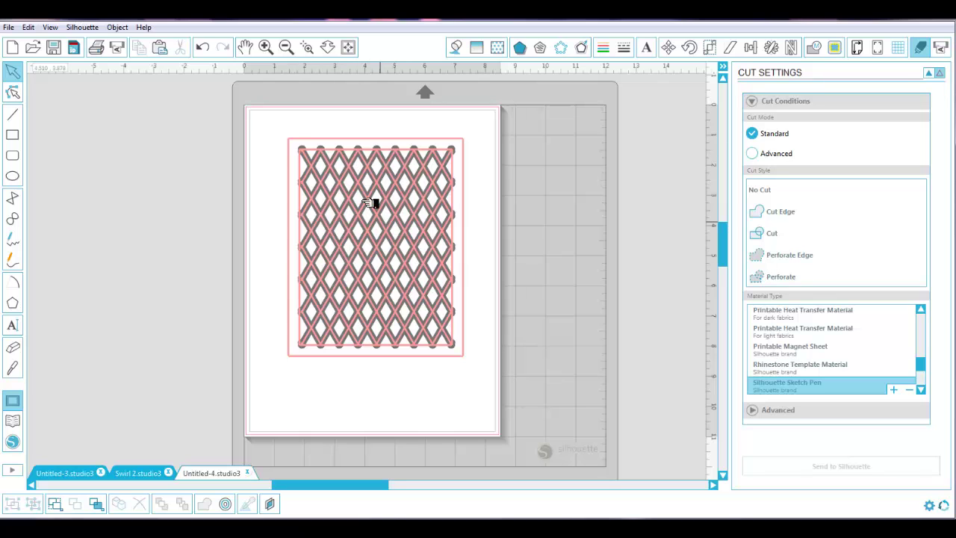
left_click_drag(258, 114, 491, 377)
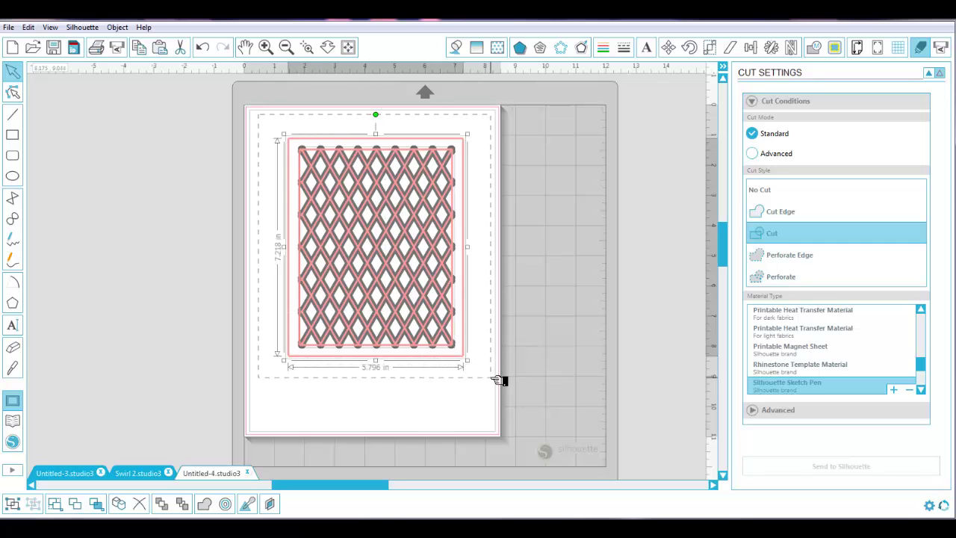
left_click(779, 213)
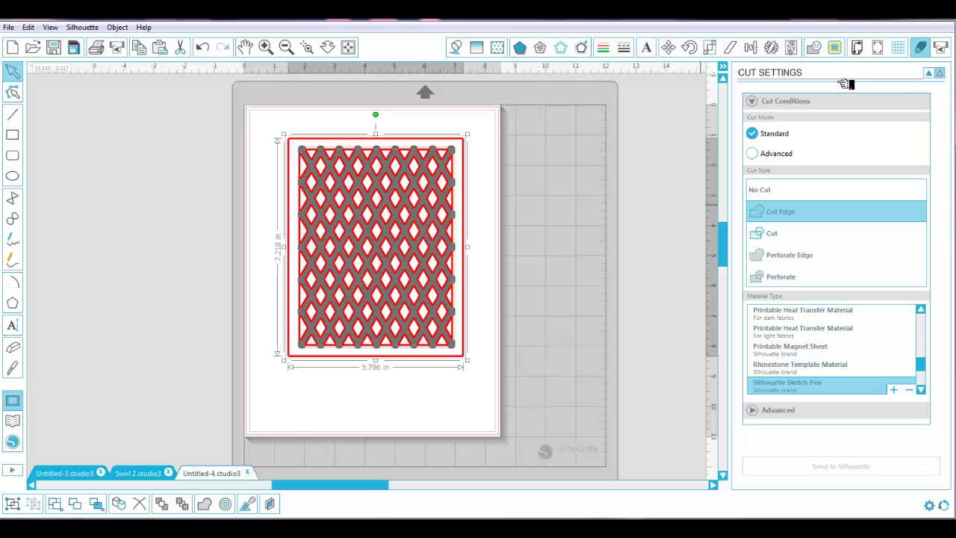
left_click(938, 73)
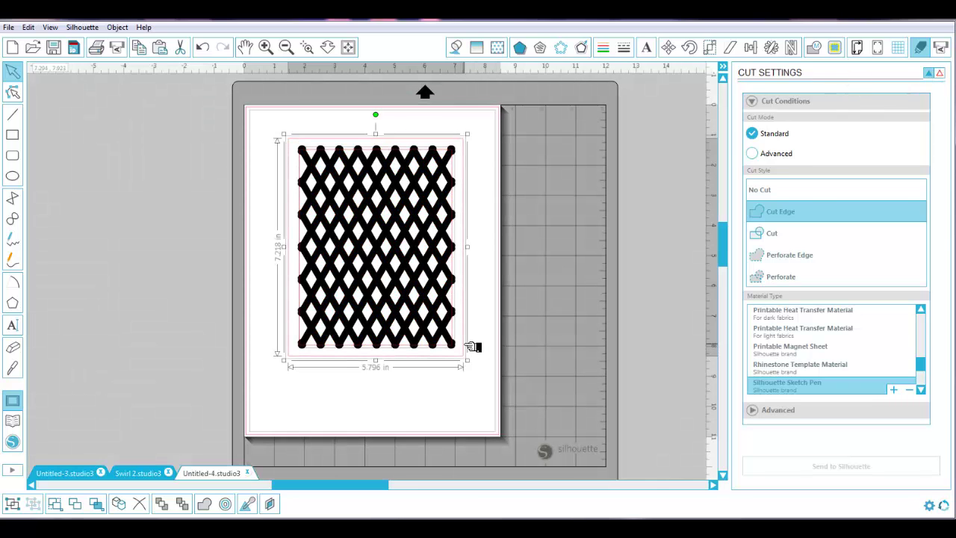
left_click(497, 396)
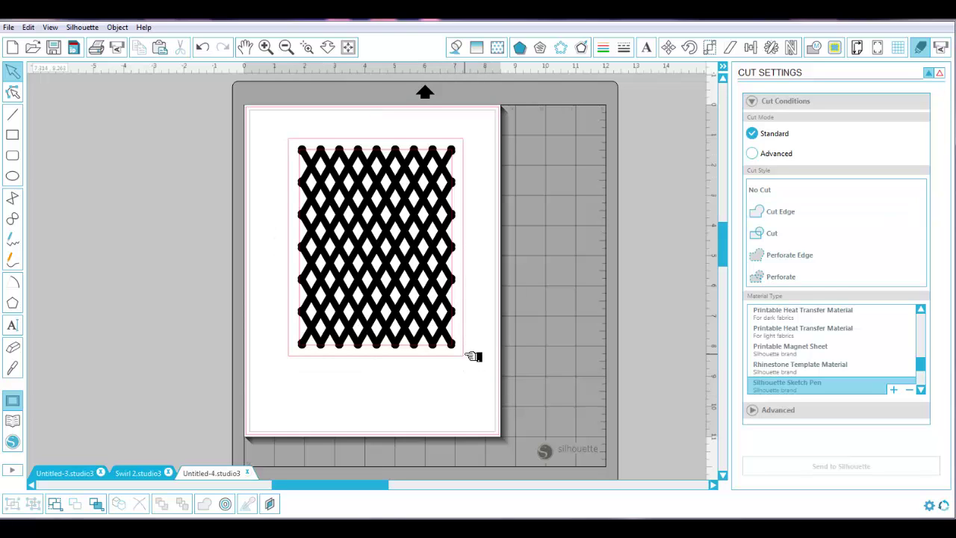
Move the rectangular frame off the page and trace the whole black lattice with the High Pass Filter off.
left_click_drag(463, 353, 216, 341)
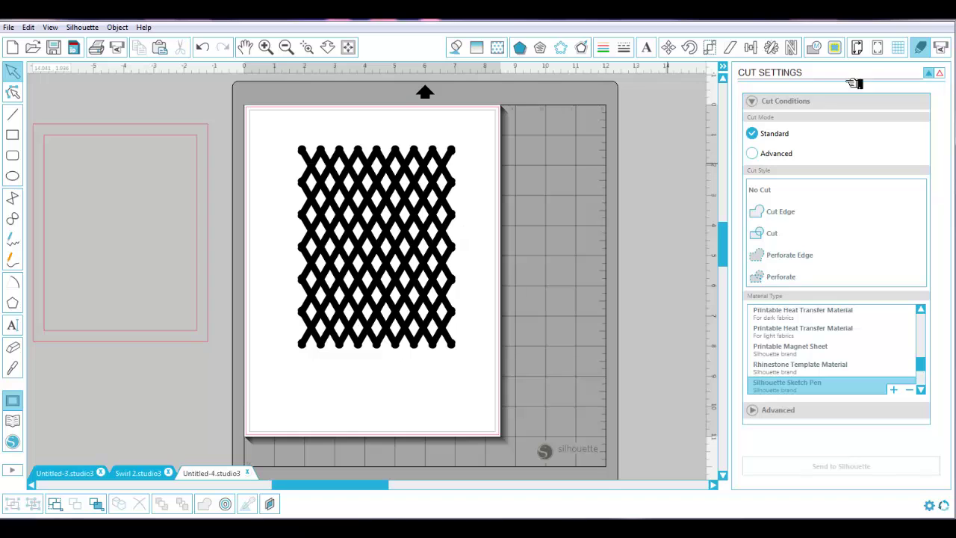
left_click(836, 47)
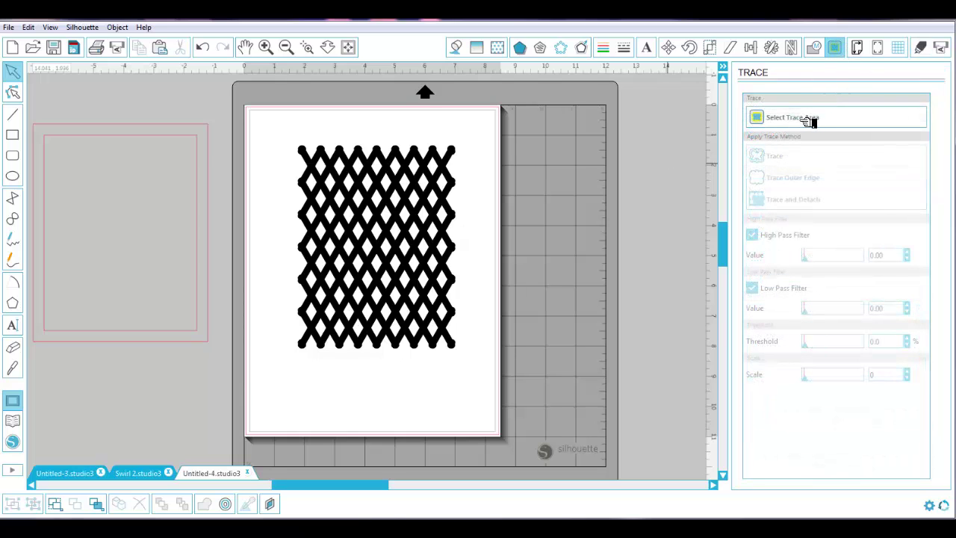
left_click(809, 120)
mouse_move(282, 138)
left_mouse_down()
mouse_move(396, 295)
mouse_move(476, 361)
left_mouse_up()
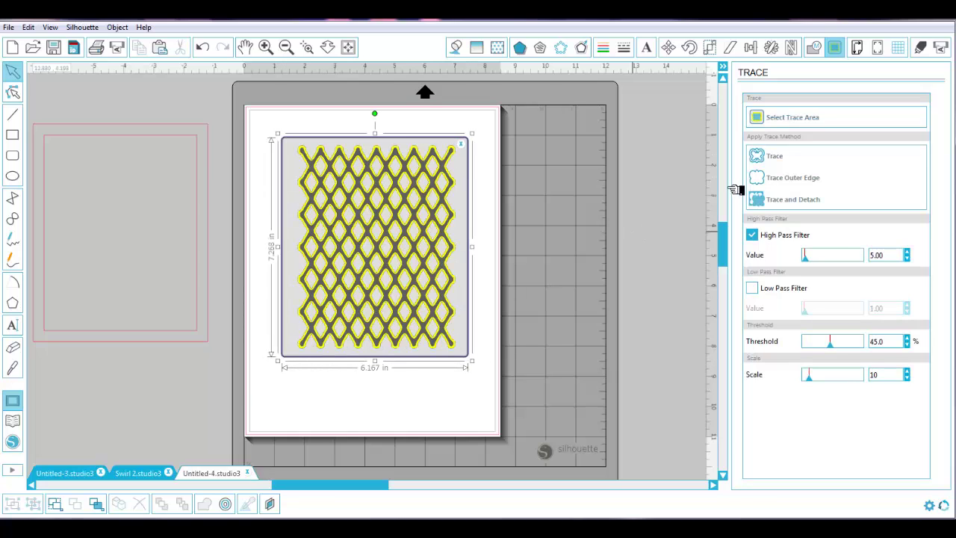
left_click(766, 236)
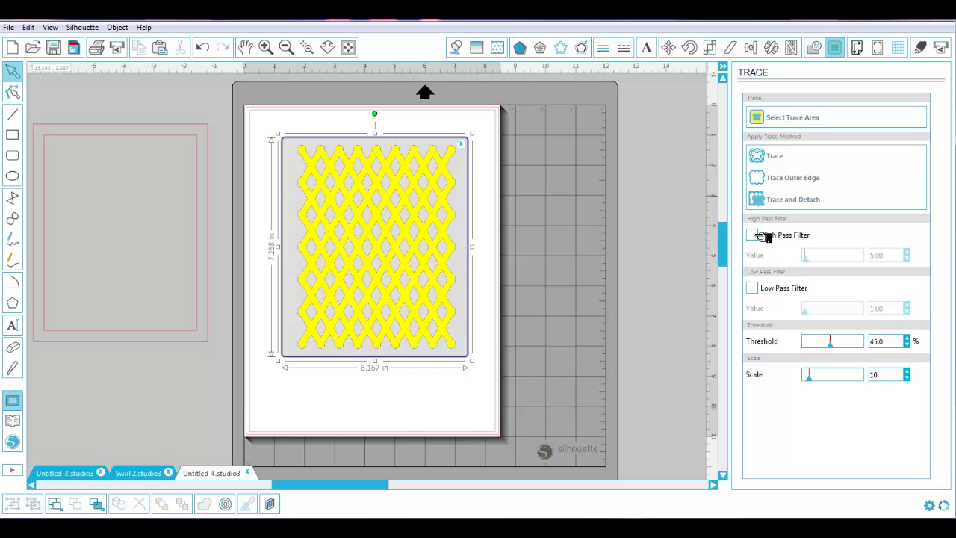
left_click(774, 155)
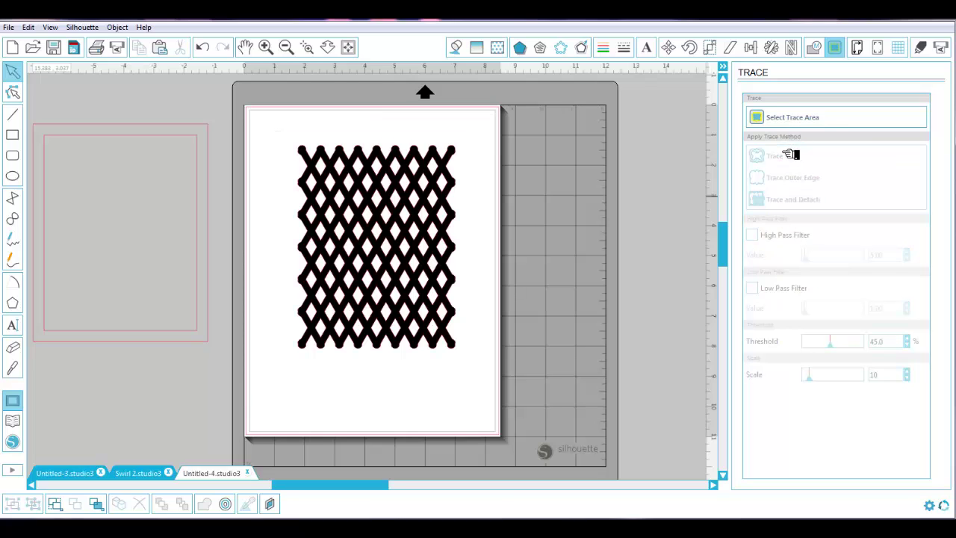
Separate the traced outline from the black lattice and delete the original black lattice.
mouse_move(426, 277)
left_mouse_down()
mouse_move(540, 282)
mouse_move(292, 322)
mouse_move(252, 284)
left_mouse_up()
mouse_move(344, 251)
left_mouse_down()
mouse_move(452, 254)
mouse_move(431, 254)
left_mouse_up()
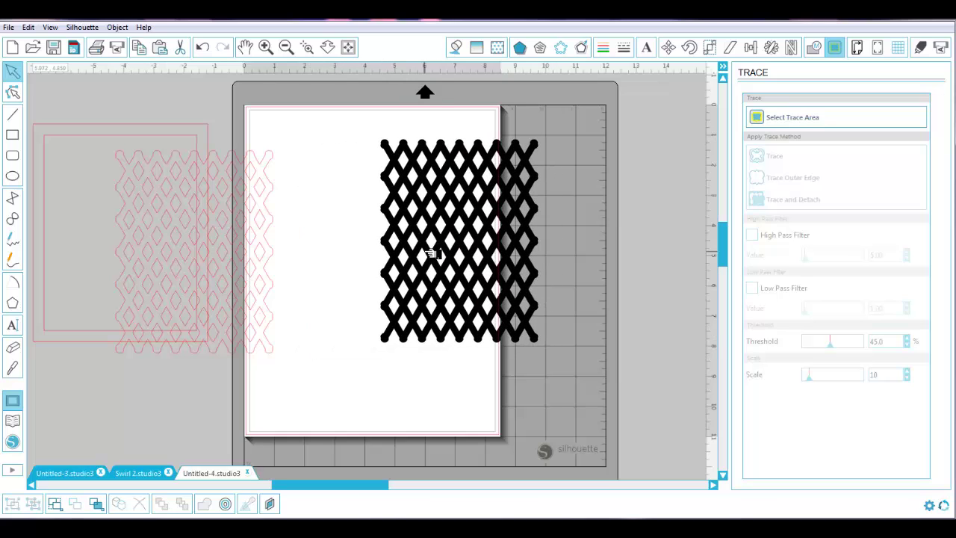
key("Delete")
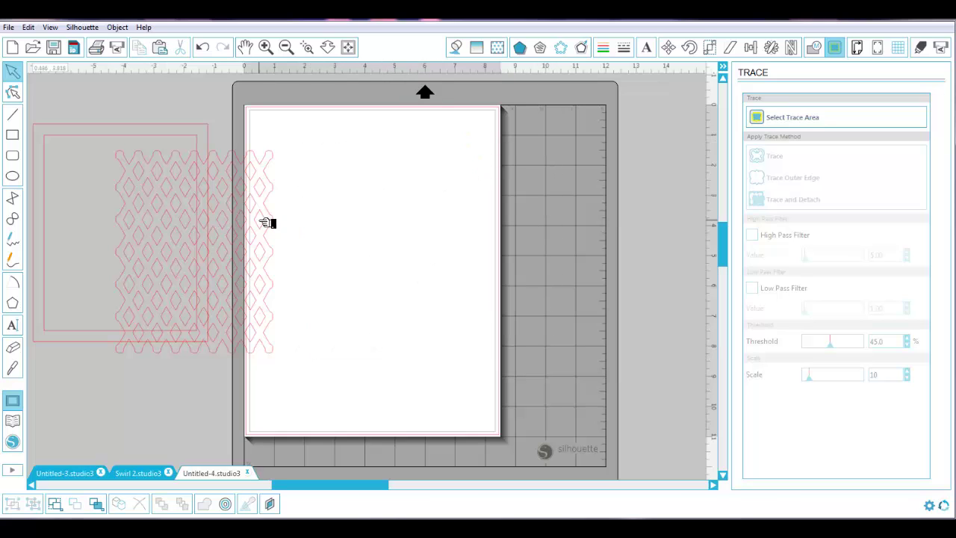
Move the traced lattice back onto the page and align the rectangular frame over its outer edges.
mouse_move(265, 216)
left_mouse_down()
mouse_move(351, 240)
mouse_move(433, 219)
left_mouse_up()
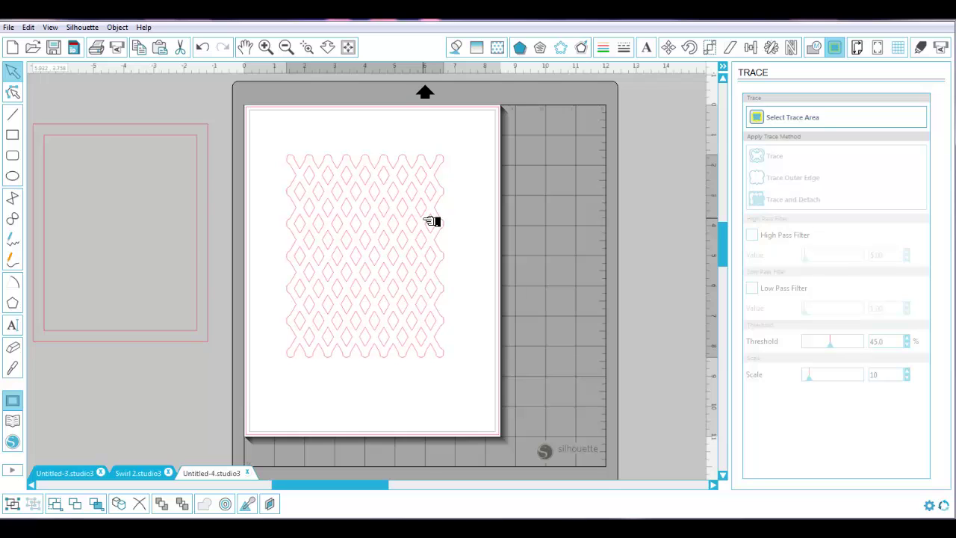
left_click(433, 220)
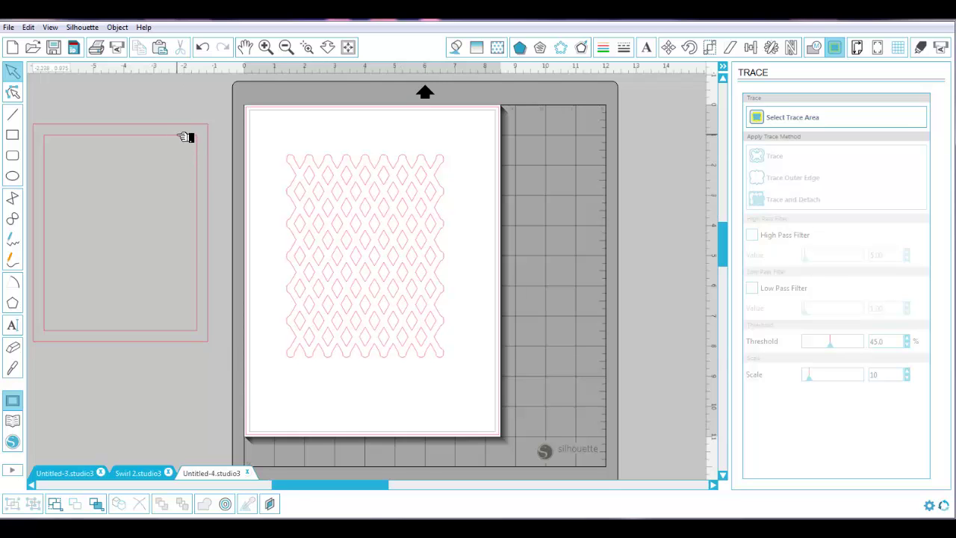
left_click_drag(185, 137, 430, 159)
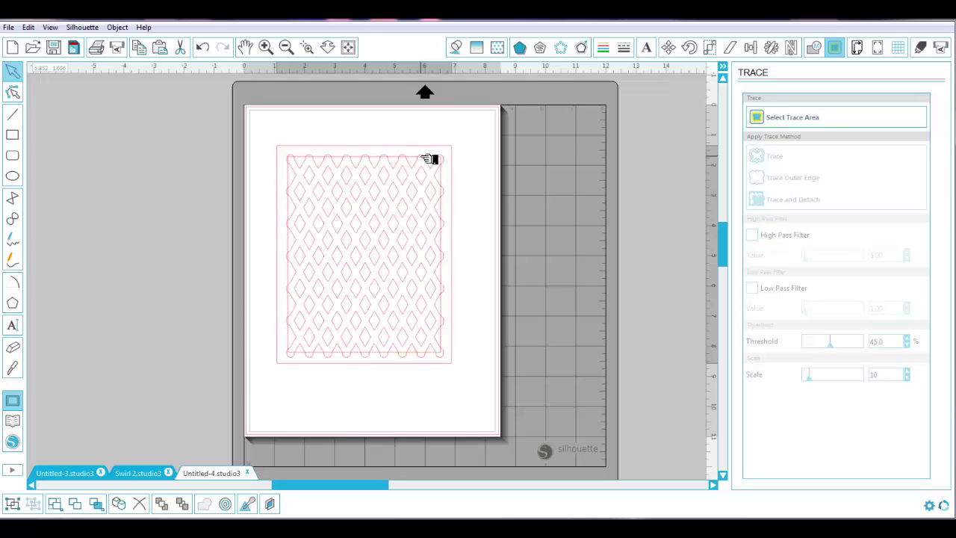
left_click_drag(430, 158, 430, 160)
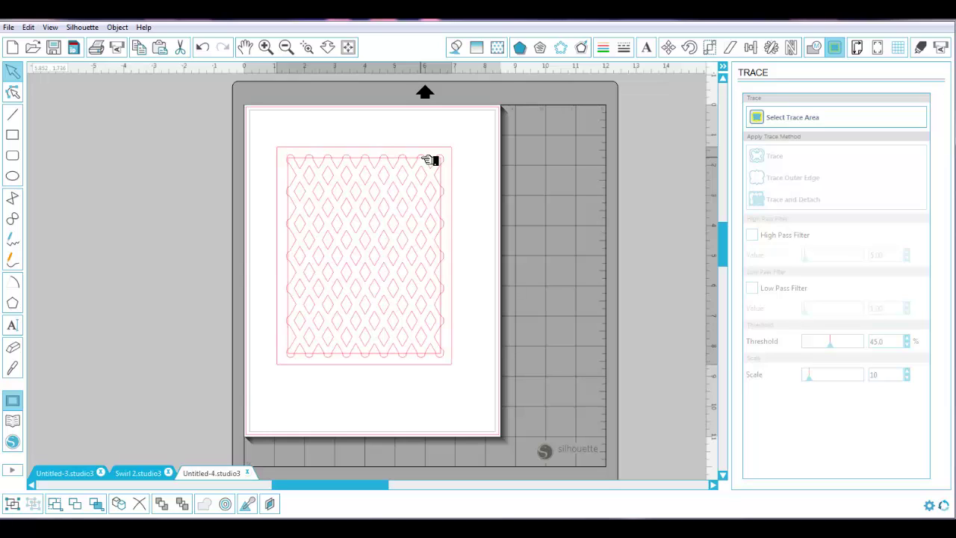
left_click_drag(431, 160, 429, 157)
left_click(430, 156)
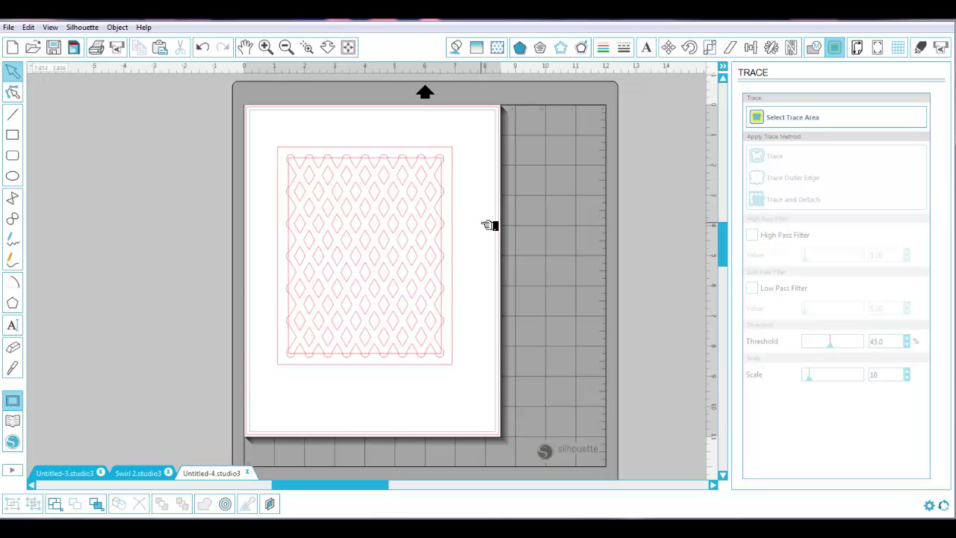
Weld the frame and traced lattice into one panel and fill it with red (F40000).
left_click_drag(254, 123, 510, 416)
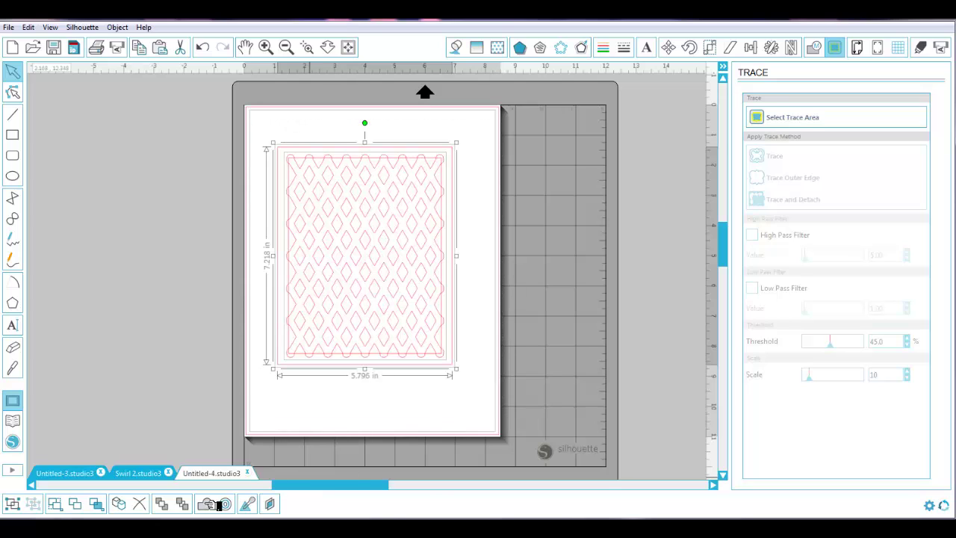
left_click(214, 504)
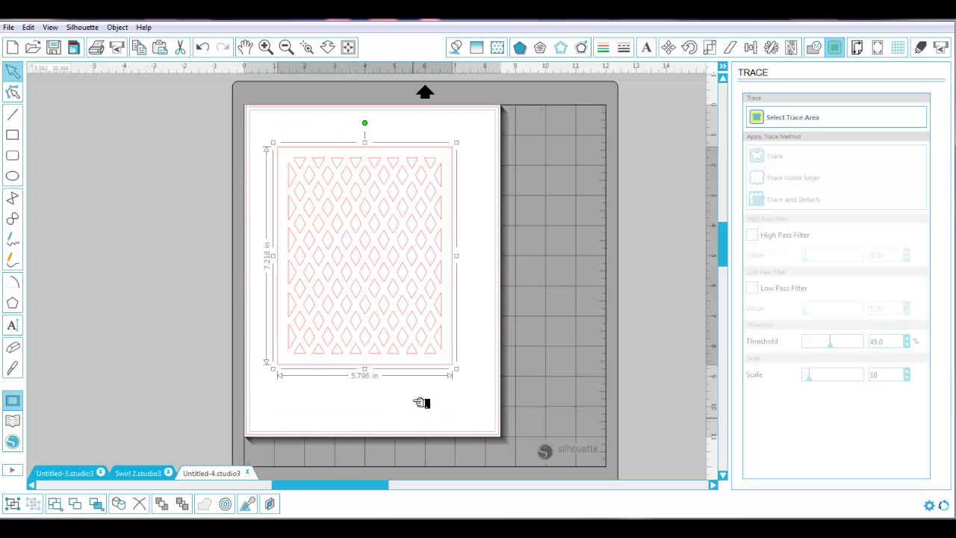
left_click(457, 48)
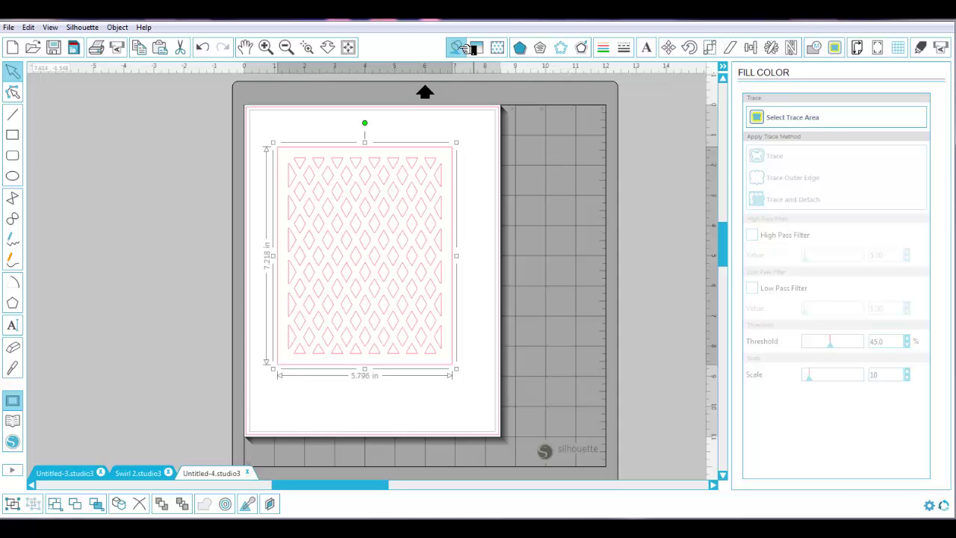
left_click(756, 145)
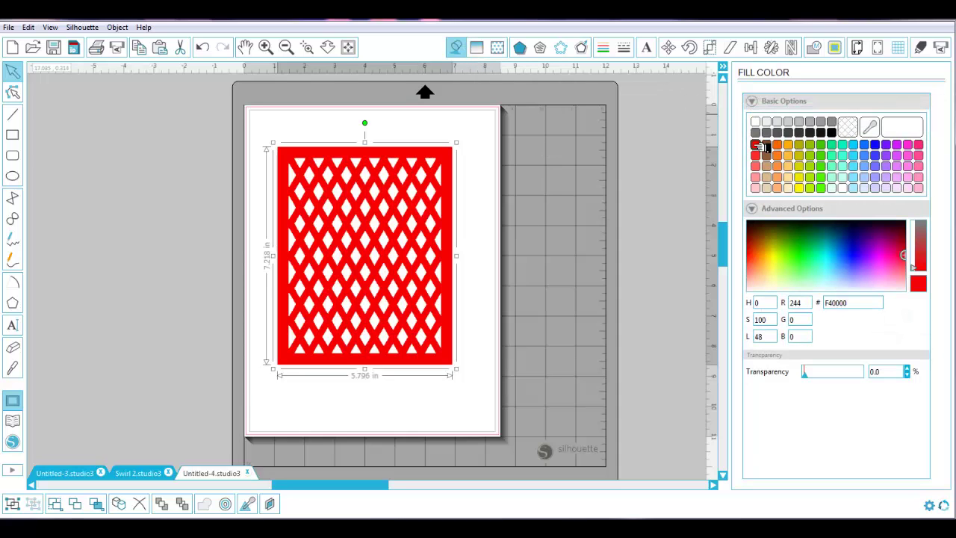
left_click(457, 409)
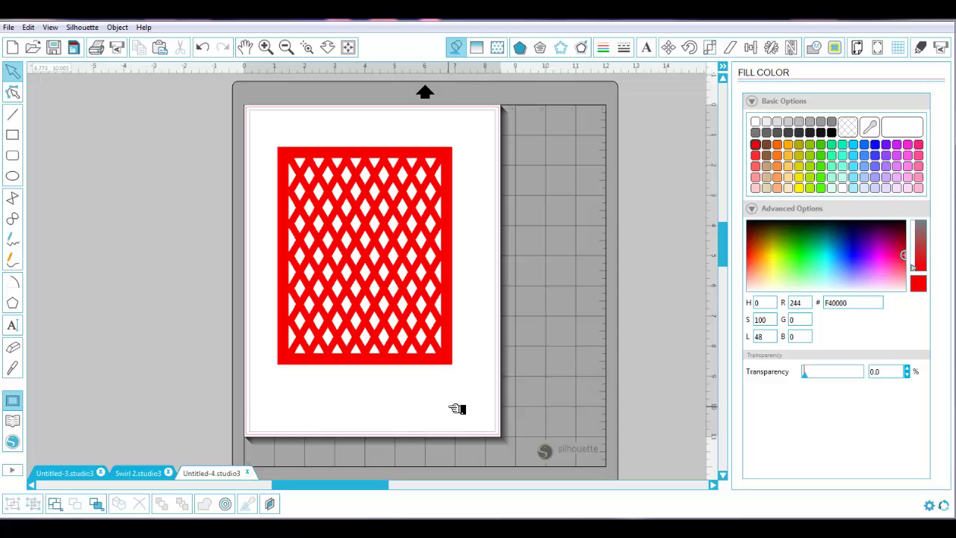
Move the red panel off the page and draw a vertical line about 3.34 in long on the empty page.
left_click_drag(423, 357, 189, 331)
left_click(232, 299)
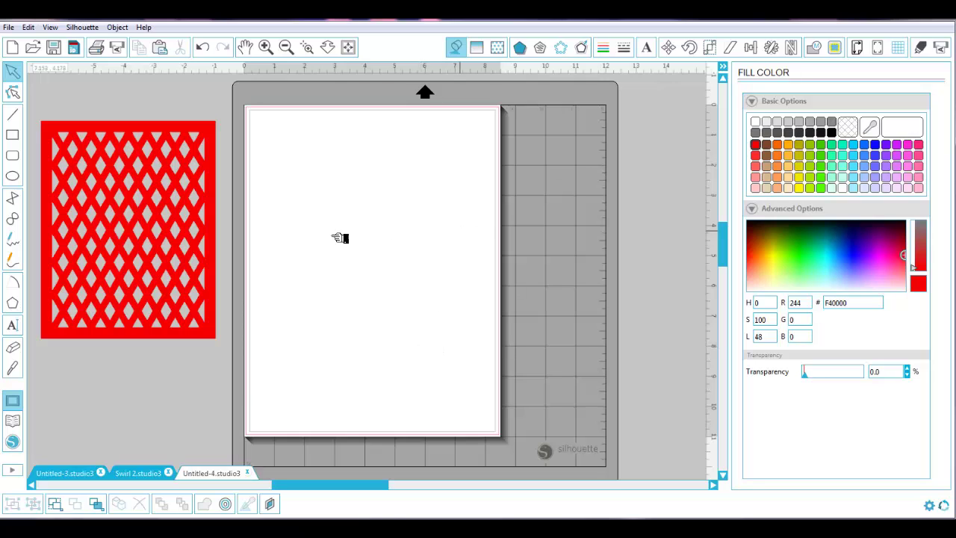
left_click(13, 113)
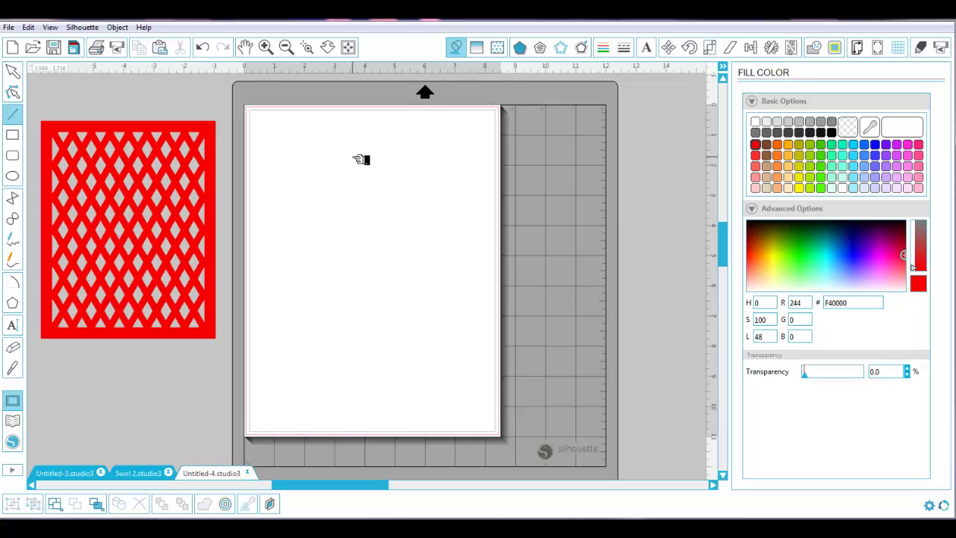
left_click_drag(361, 159, 373, 260)
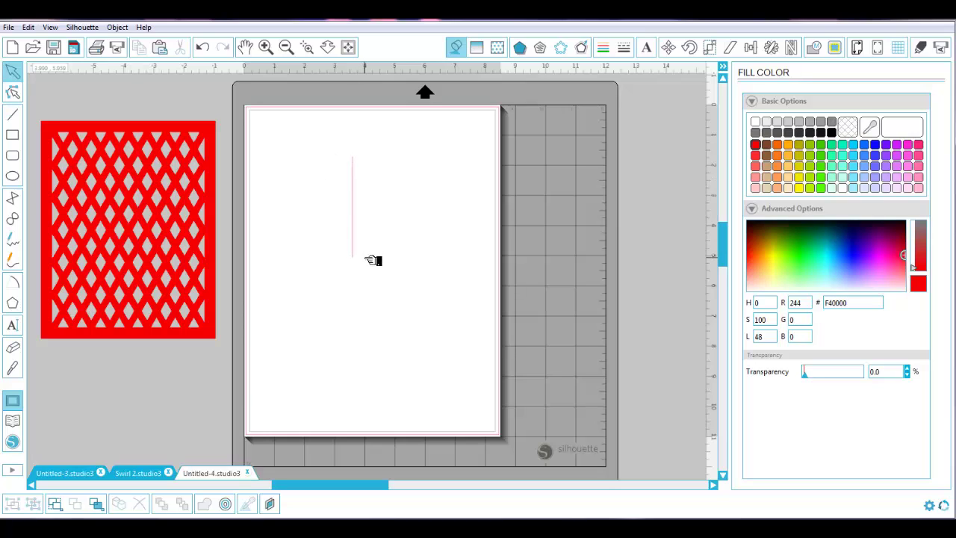
Apply the Scribble edge sketch to the vertical line.
left_click(359, 242)
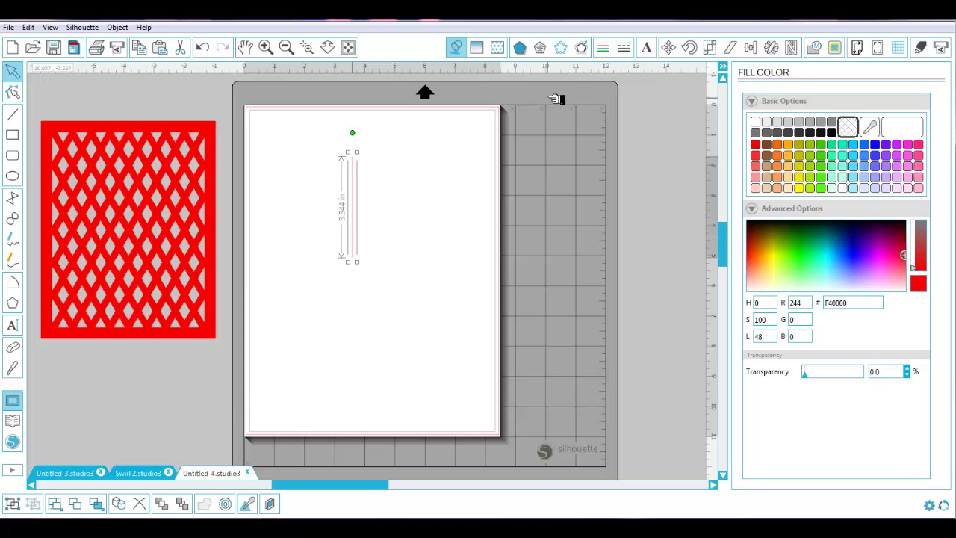
left_click(544, 48)
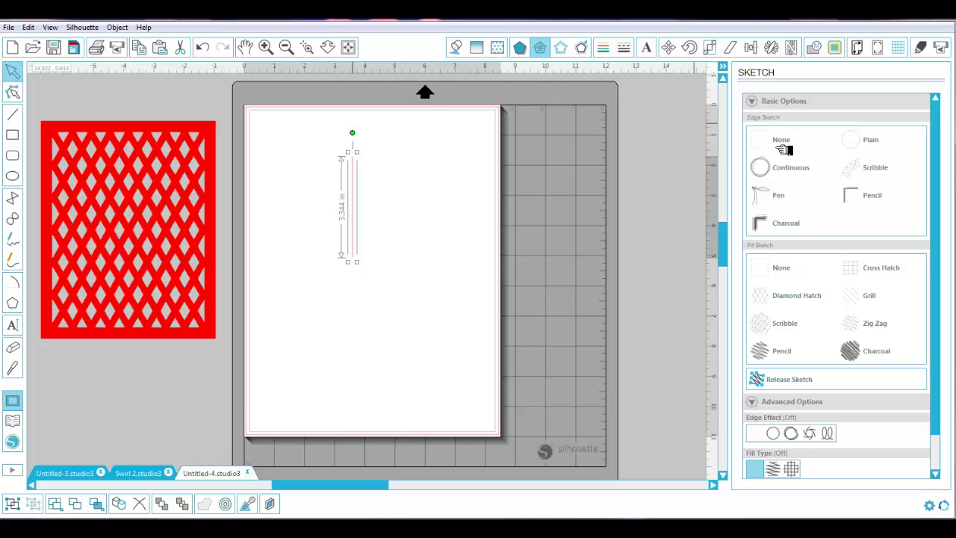
left_click(874, 170)
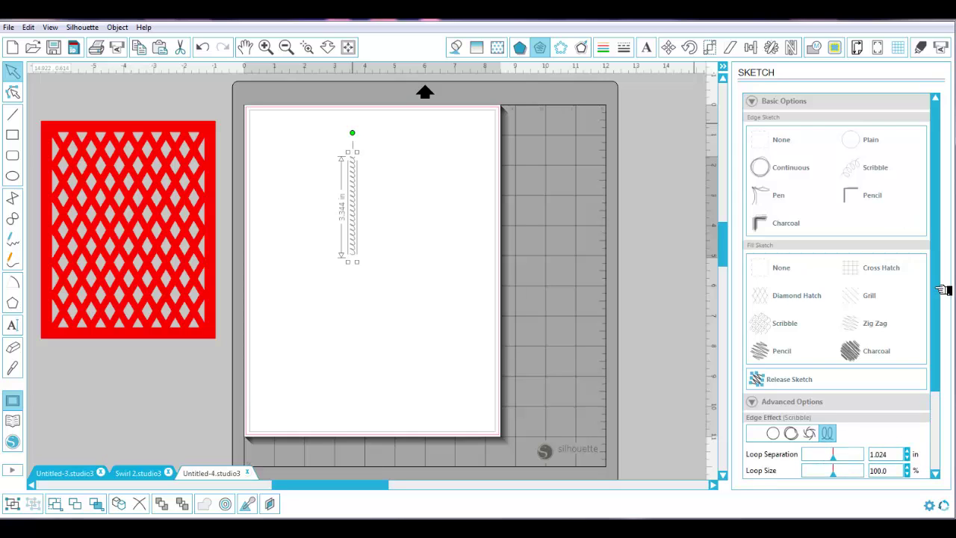
Set the scribbled line's loop separation to 1.034 in and its loop size to 76.3%.
scroll(943, 289, "down", 4)
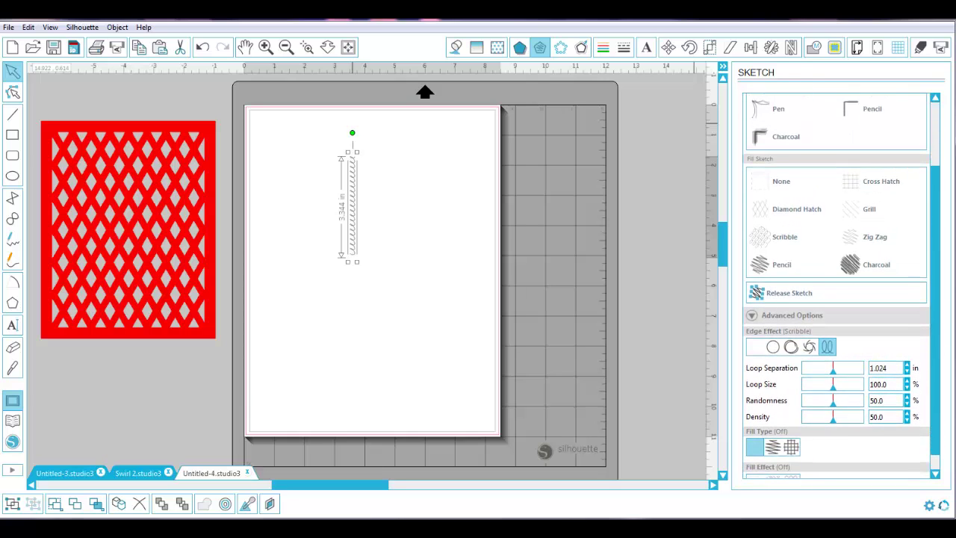
scroll(836, 283, "down", 1)
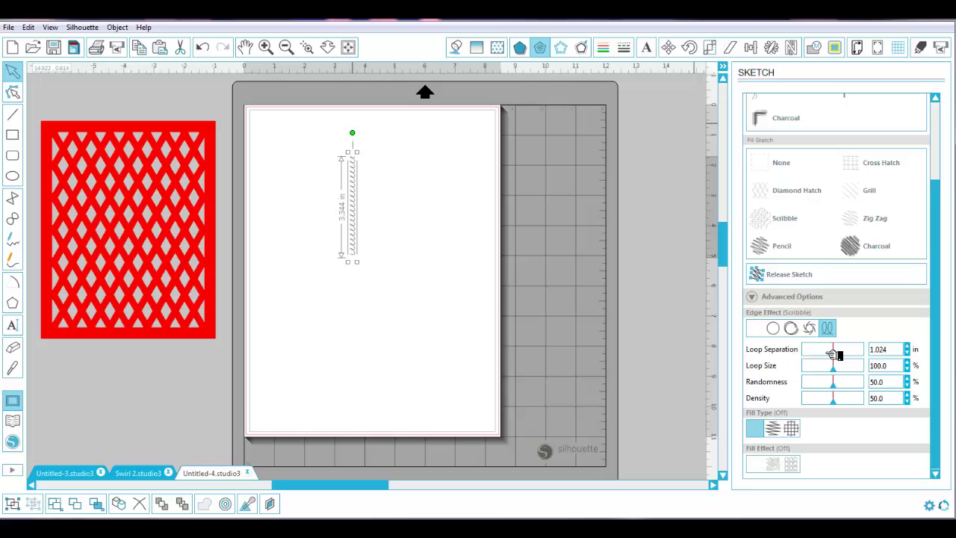
left_click_drag(840, 354, 842, 353)
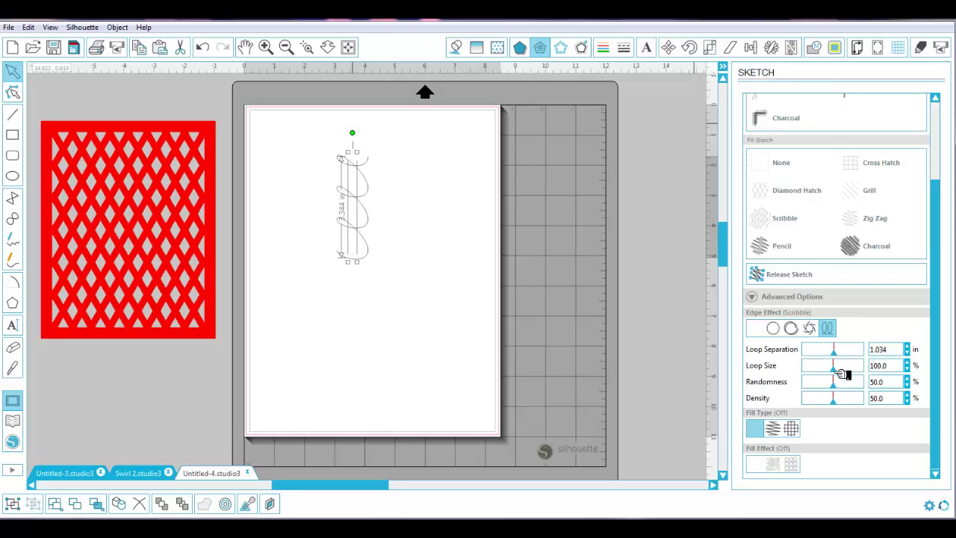
left_click_drag(842, 374, 834, 374)
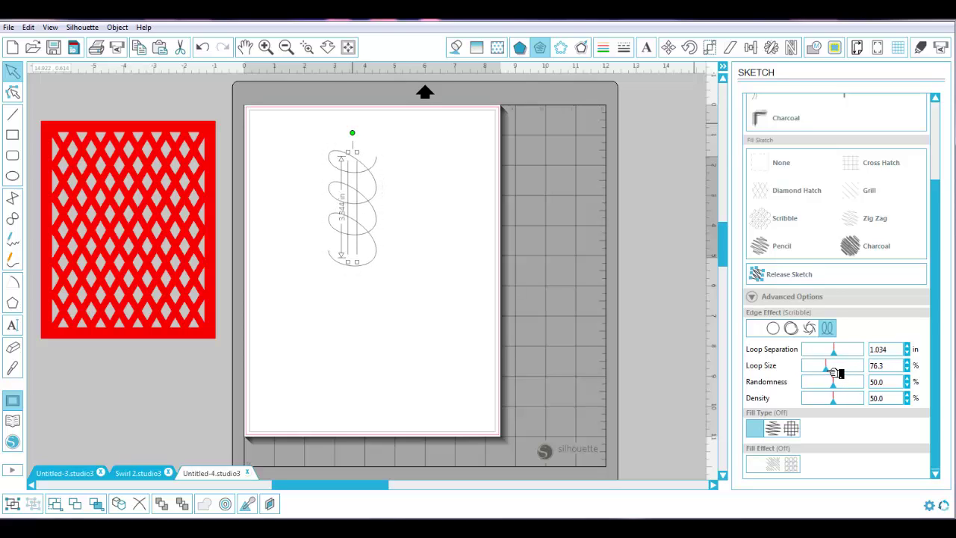
left_click(409, 356)
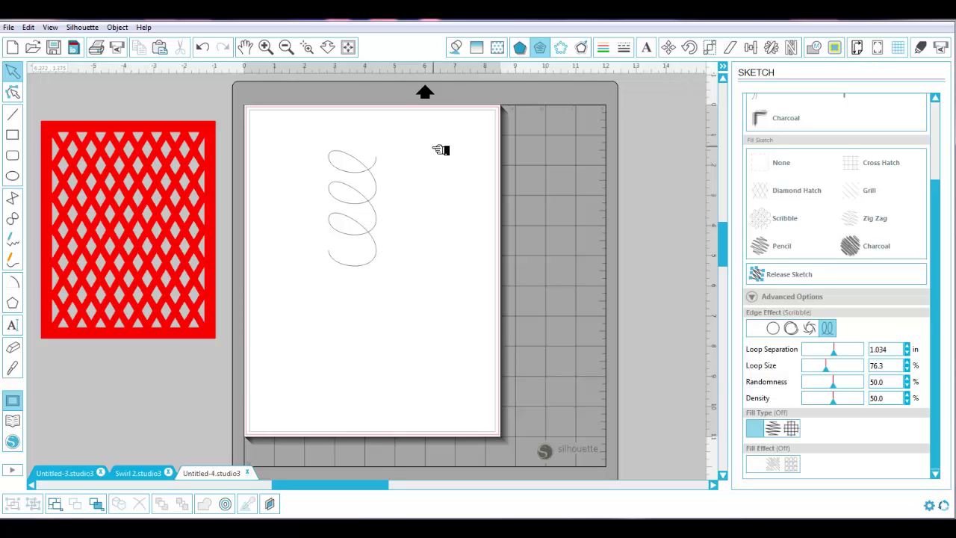
Set the line thickness of the scribble loops to 0.203 in.
left_click_drag(292, 129, 443, 317)
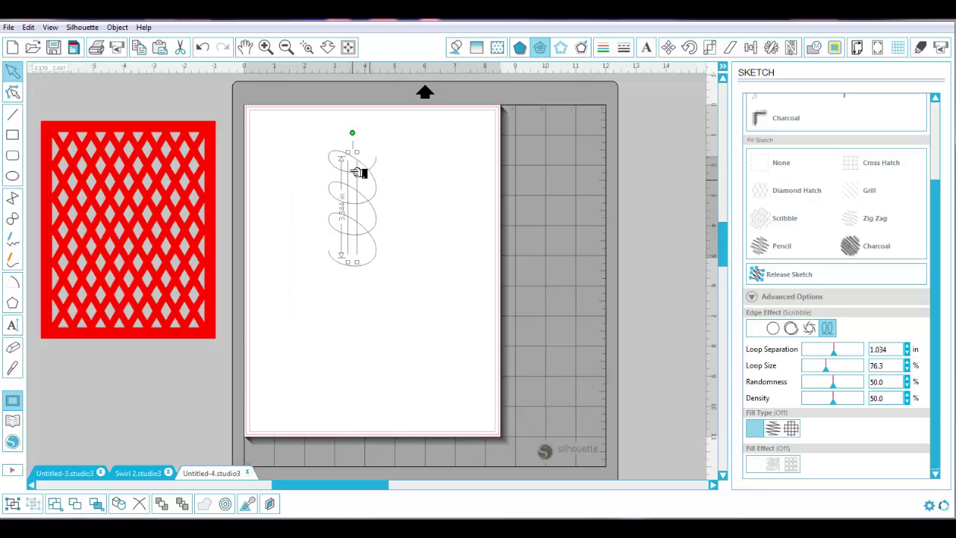
left_click(292, 119)
mouse_move(281, 113)
left_mouse_down()
mouse_move(461, 274)
mouse_move(471, 330)
left_mouse_up()
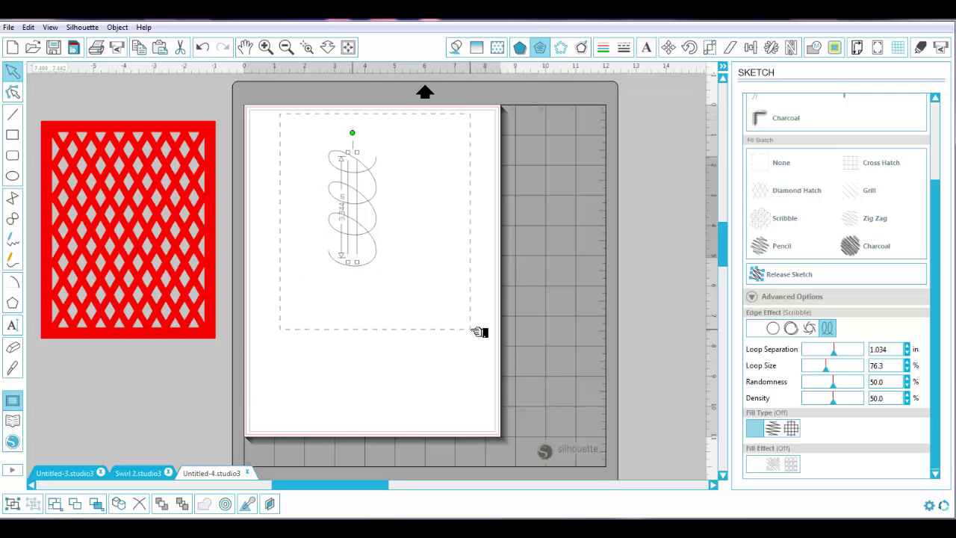
left_click(624, 47)
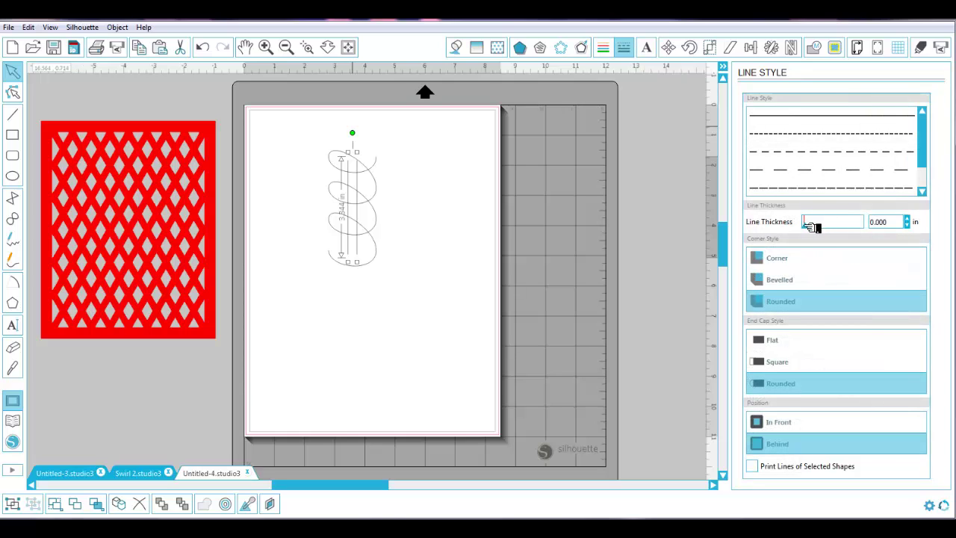
left_click_drag(812, 225, 817, 227)
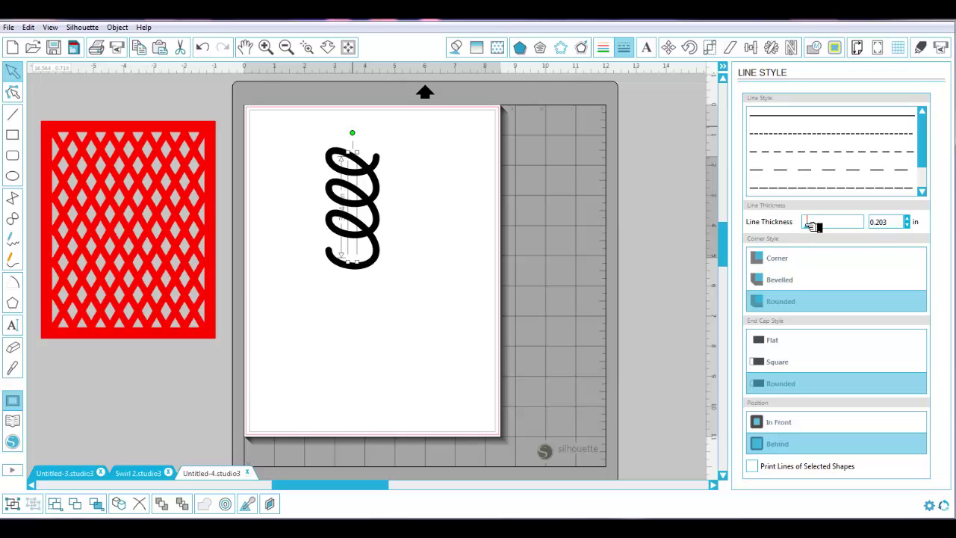
left_click(455, 306)
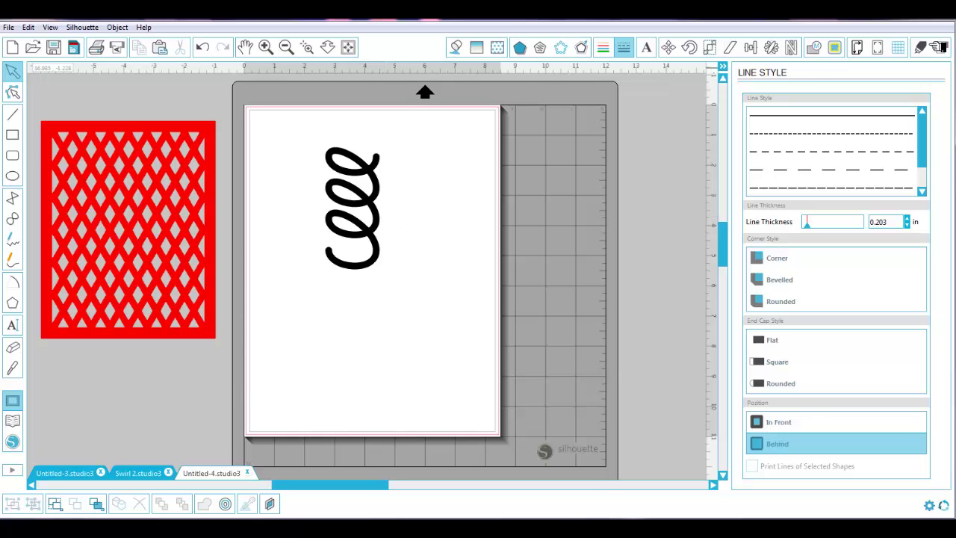
Assign the Cut Edge style to the thick scribble line in the cut settings and turn off the cut preview.
left_click(934, 47)
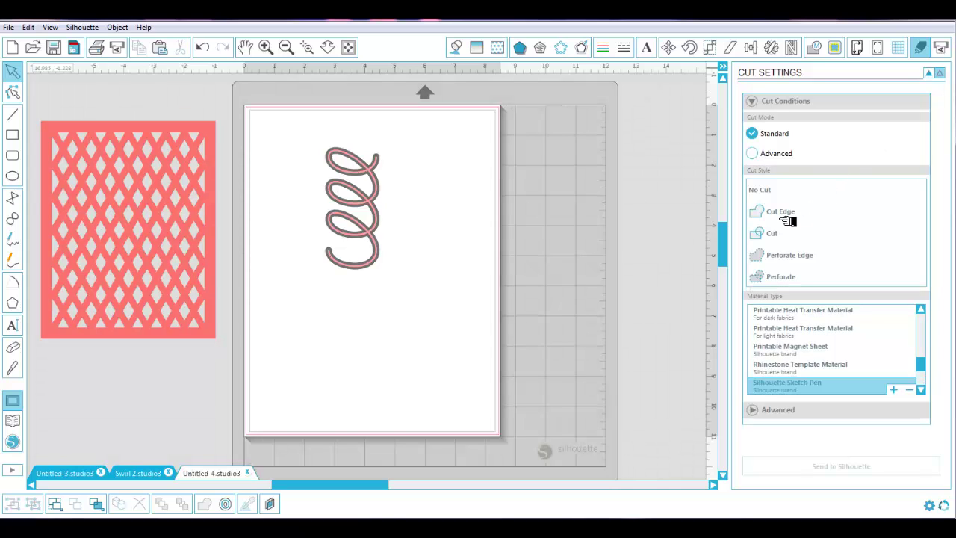
left_click(777, 212)
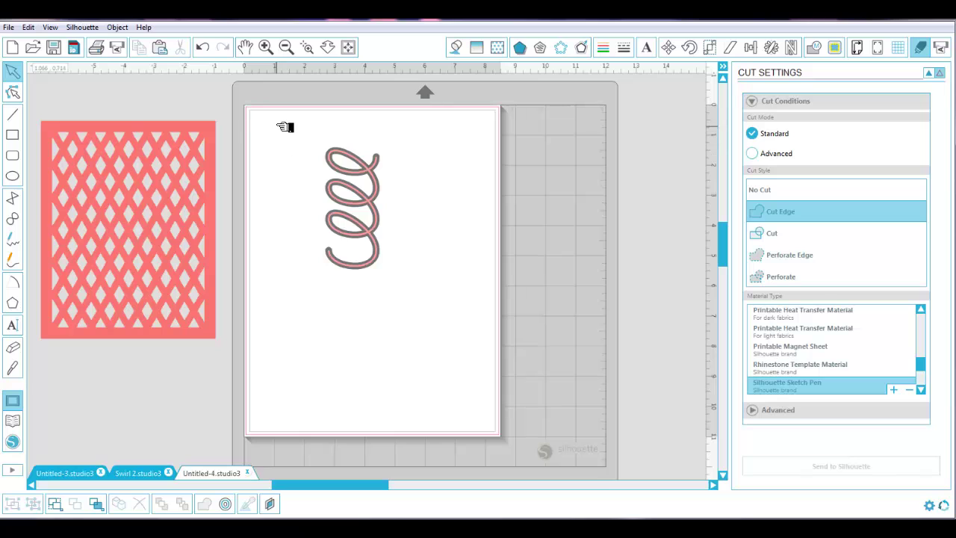
left_click_drag(284, 124, 426, 317)
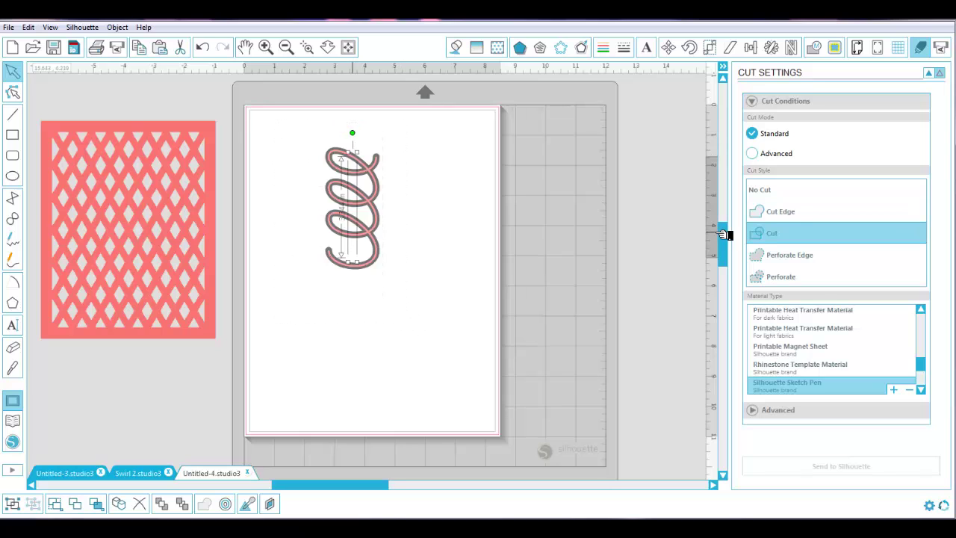
left_click(781, 212)
left_click(444, 331)
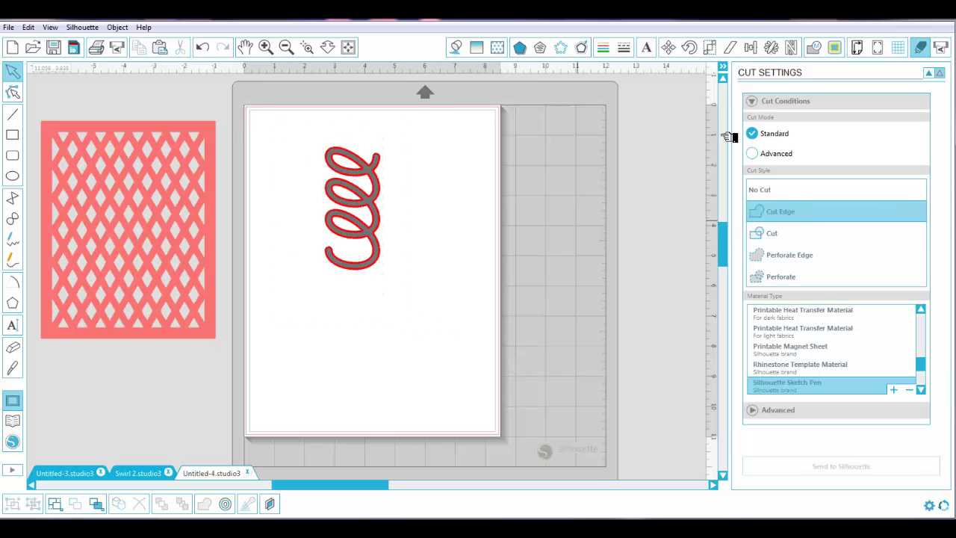
left_click(936, 74)
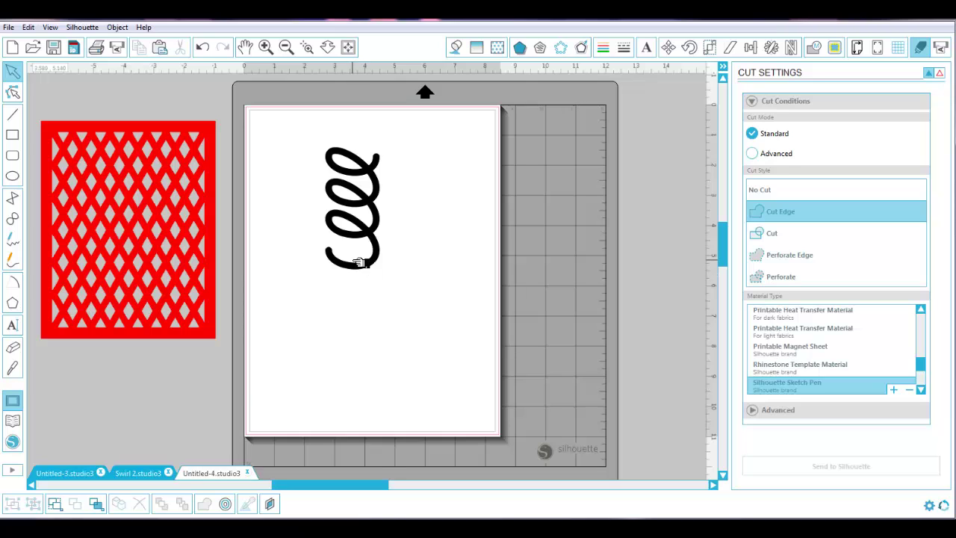
Delete the scribble line from the page.
left_click(541, 49)
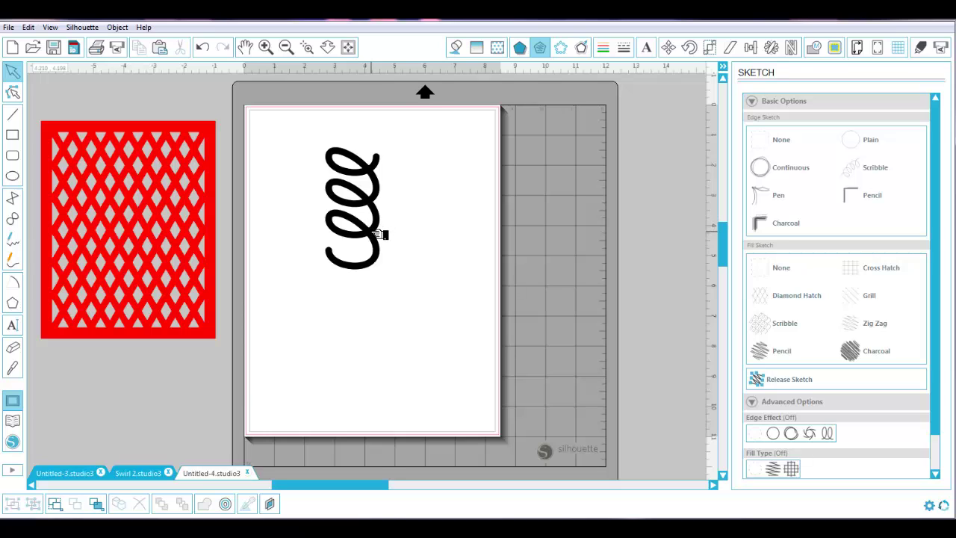
left_click(355, 202)
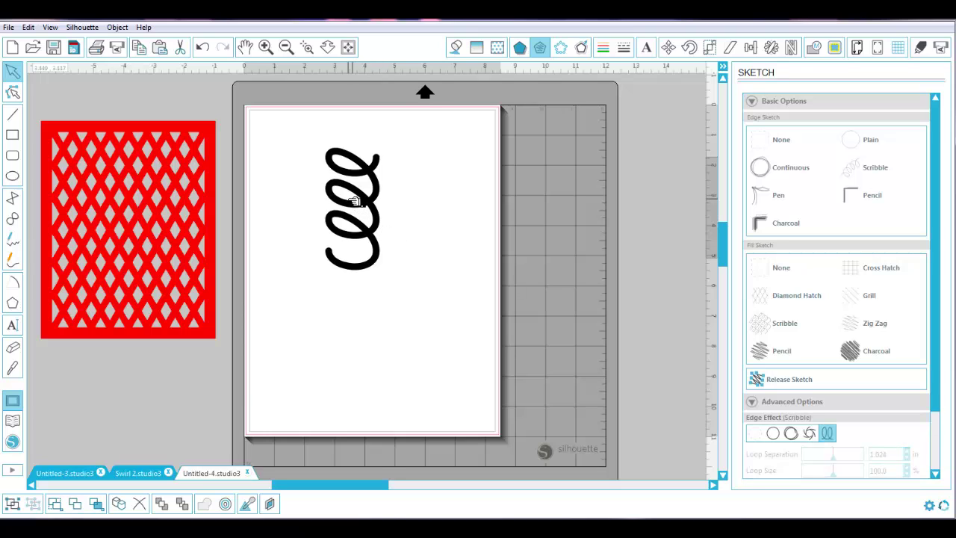
left_click_drag(287, 123, 443, 303)
key("Delete")
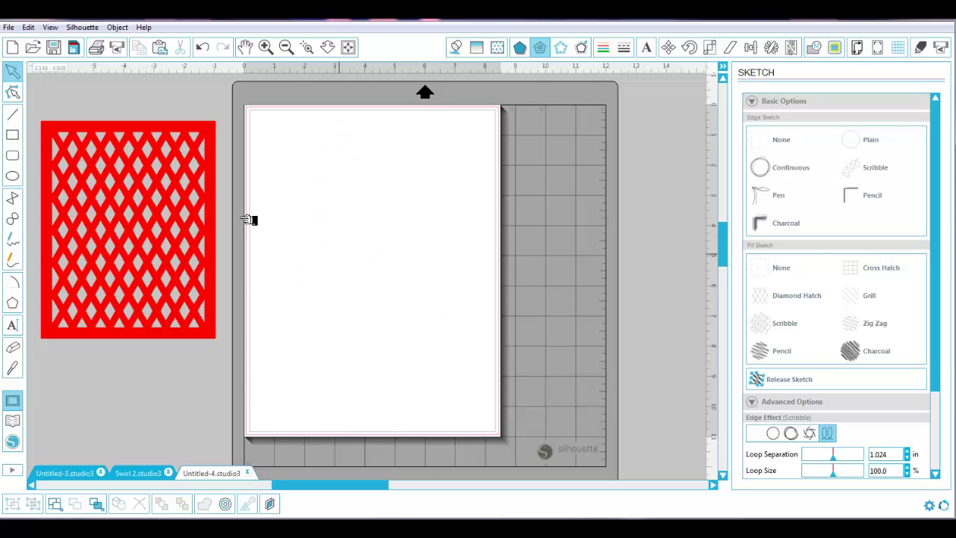
Draw a rectangle about 4.6 in wide and 6.0 in tall and apply the Cross Hatch fill sketch.
left_click(13, 135)
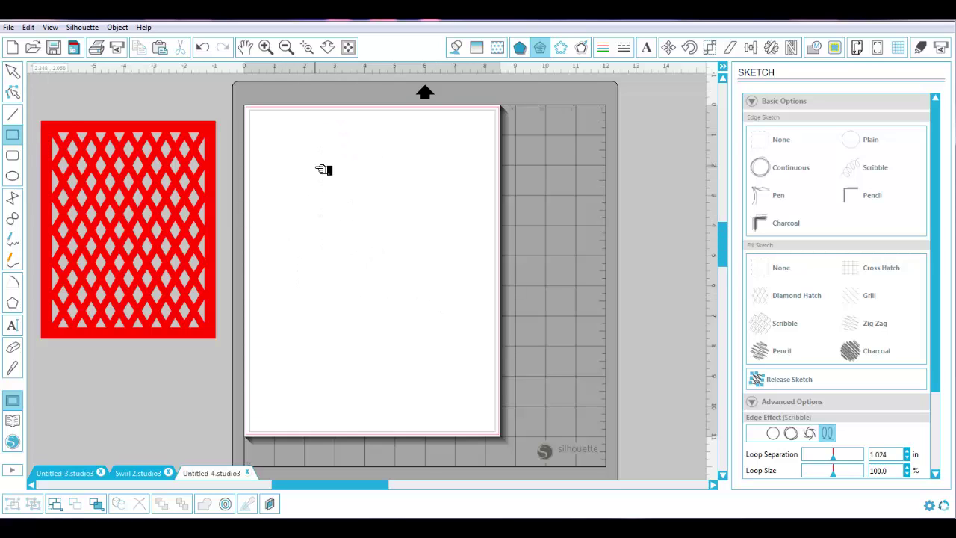
left_click_drag(297, 146, 435, 328)
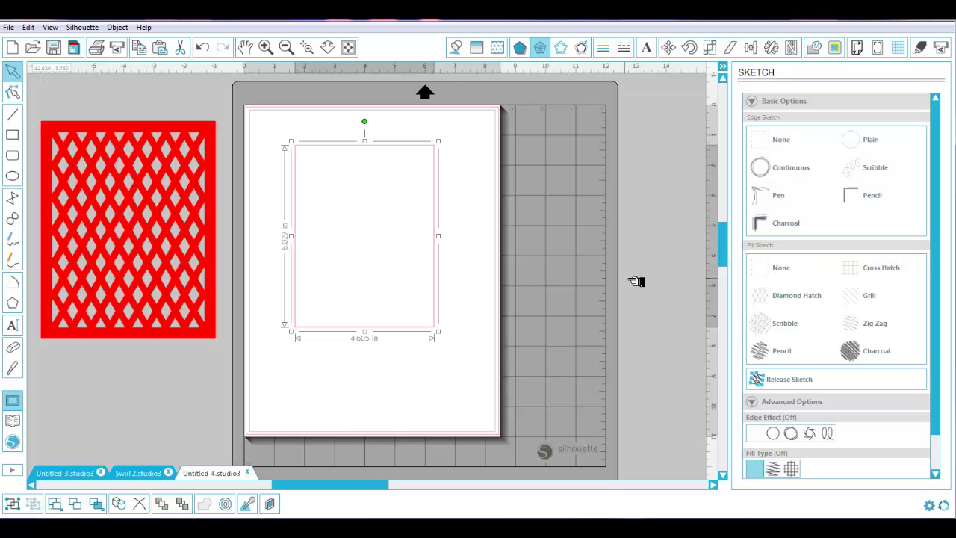
left_click(875, 269)
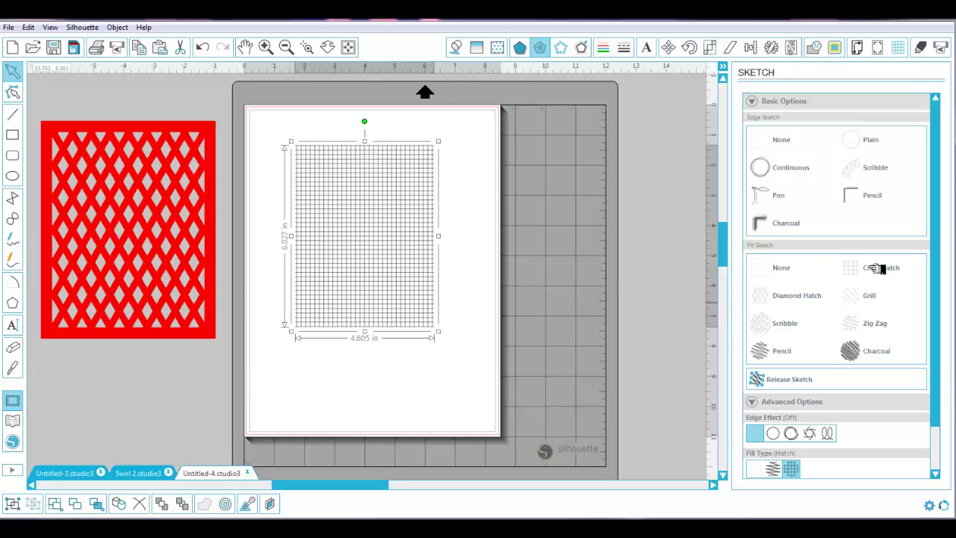
Set the cross-hatch spacing to 0.498 in, keeping its angle at 0.
scroll(945, 305, "down", 3)
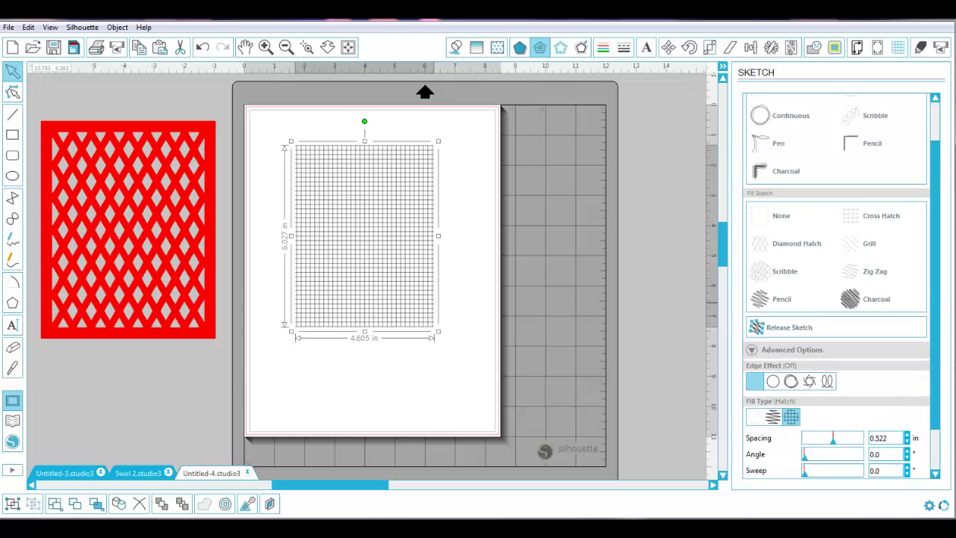
left_click_drag(839, 395, 842, 392)
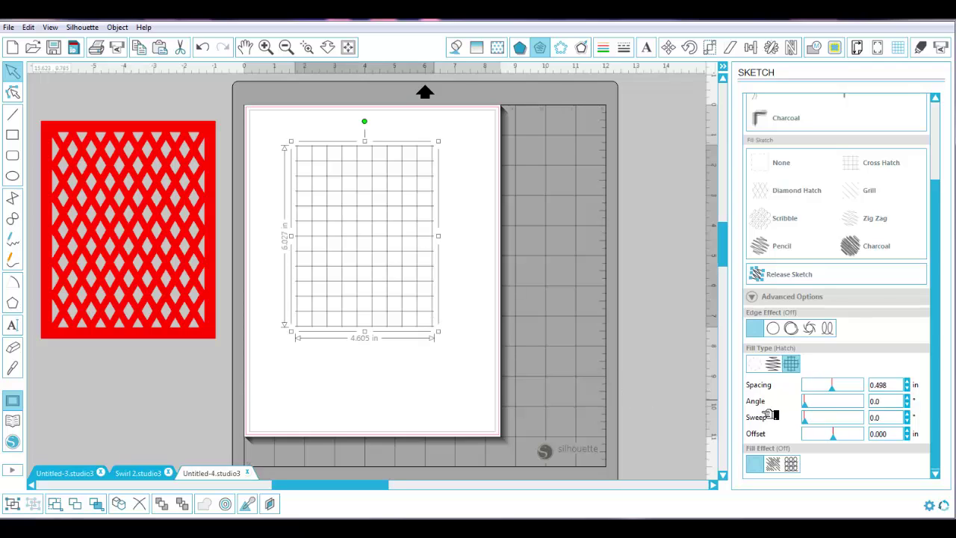
left_click_drag(813, 407, 814, 408)
Set the cross-hatch grid's line thickness to 0.162 in and preview its Cut Edge outlines in the cut settings.
left_click(630, 47)
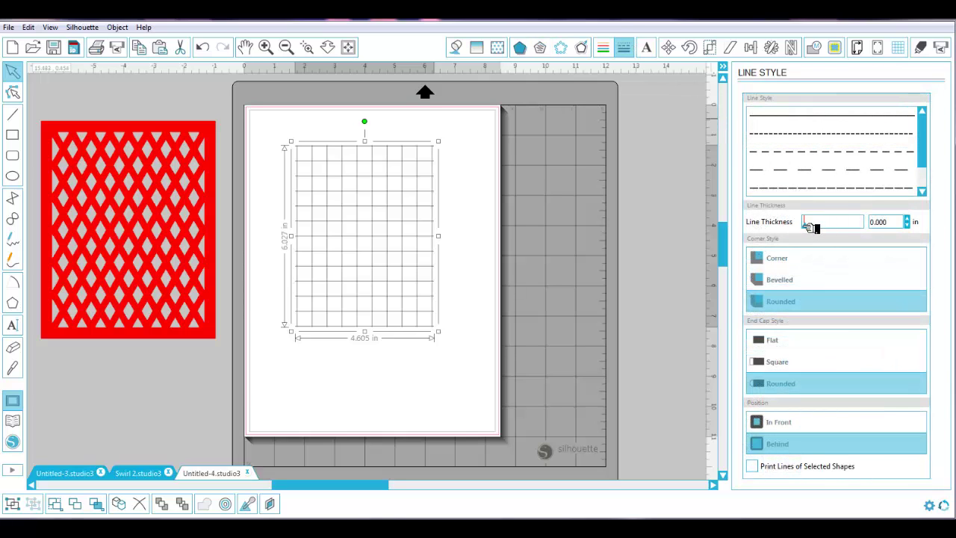
left_click_drag(809, 228, 816, 227)
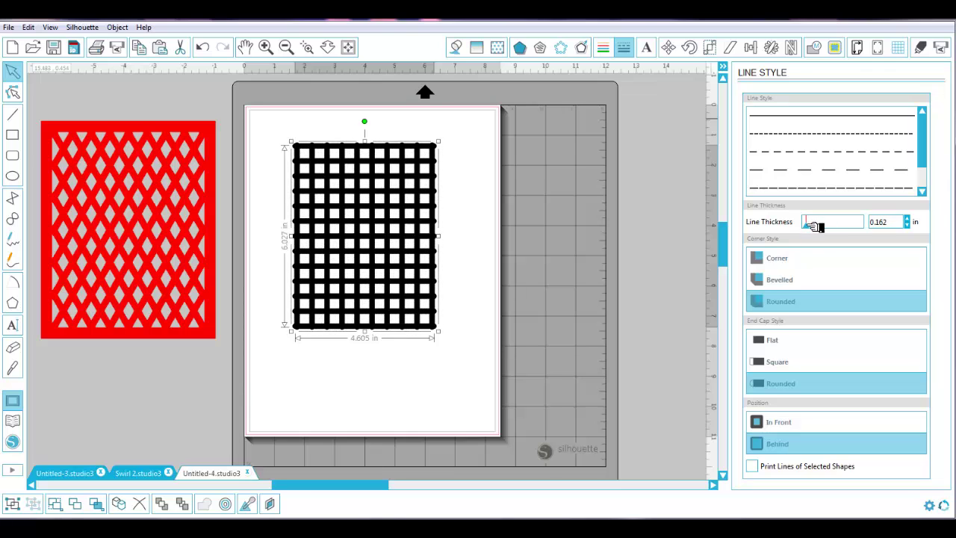
left_click(456, 378)
left_click(419, 304)
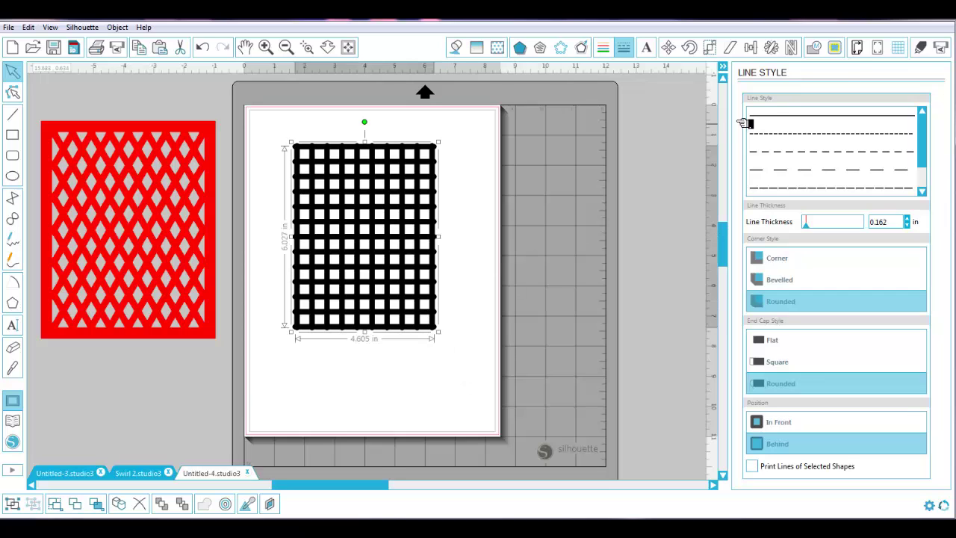
left_click(920, 47)
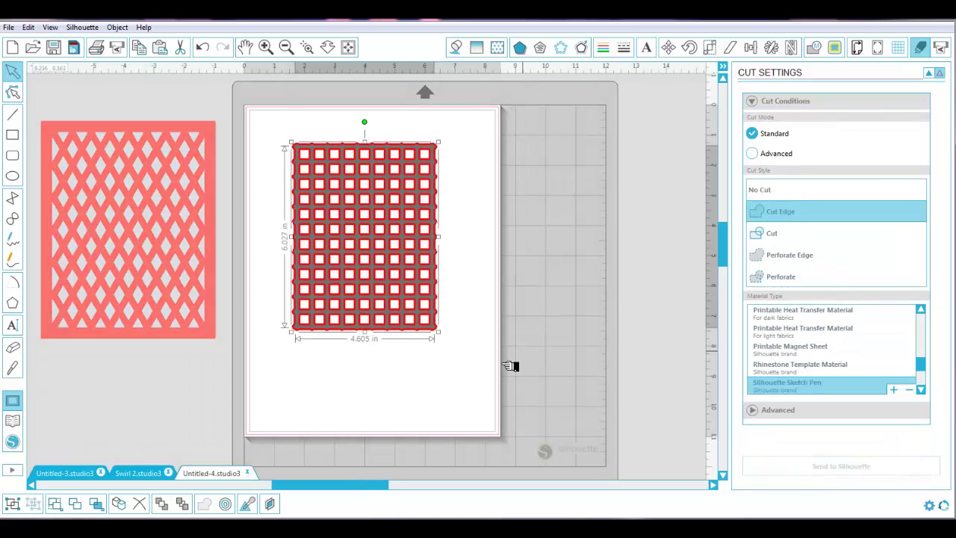
left_click(457, 393)
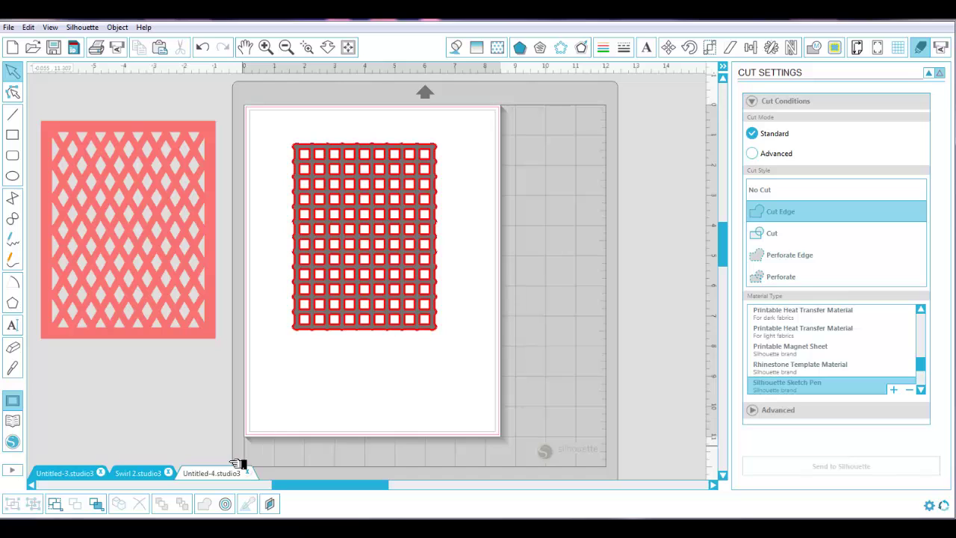
Close Untitled-4.studio3 without saving the changes.
left_click(248, 472)
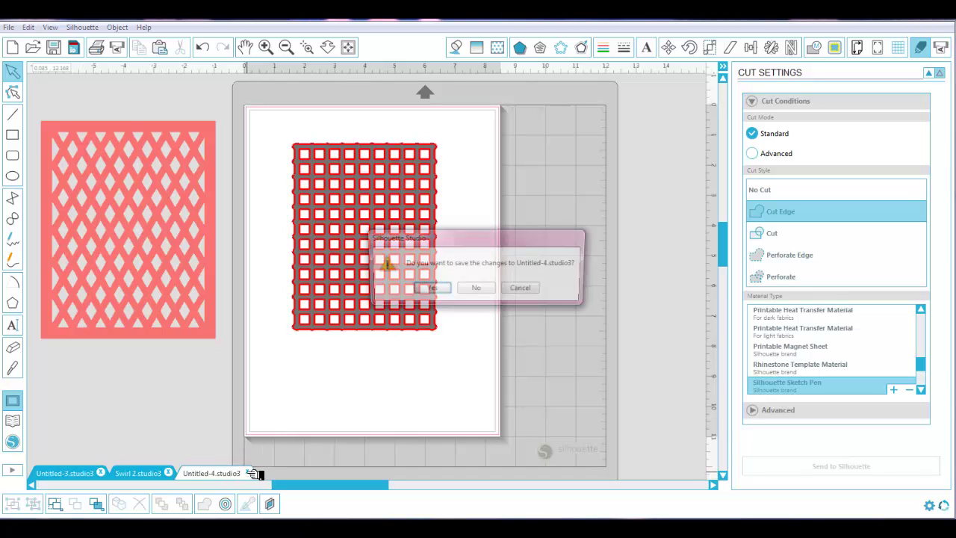
left_click(472, 289)
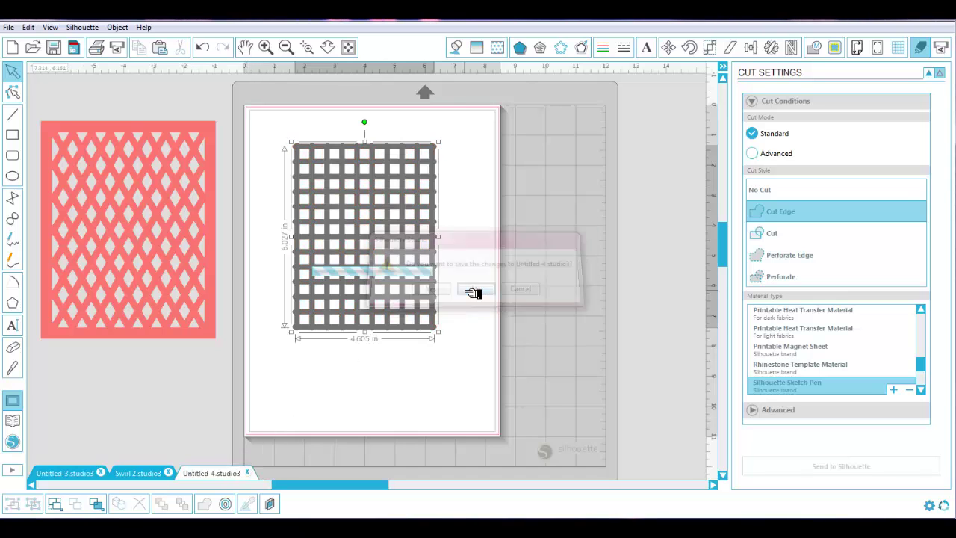